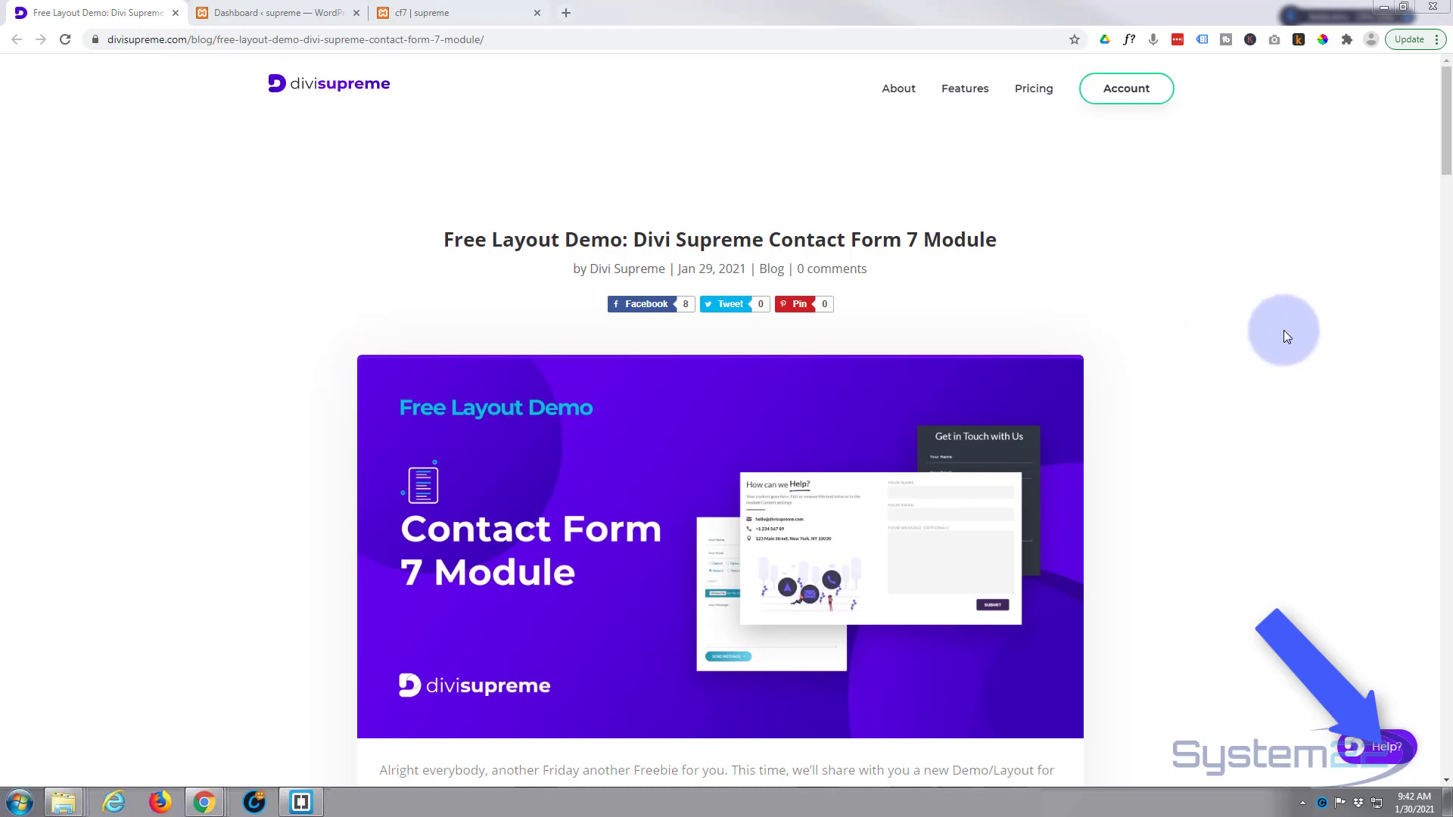
Review the Divi Supreme Contact Form 7 layout article and the Demo #1 contact form on the cf7 page.
scroll(1301, 329, down, 5)
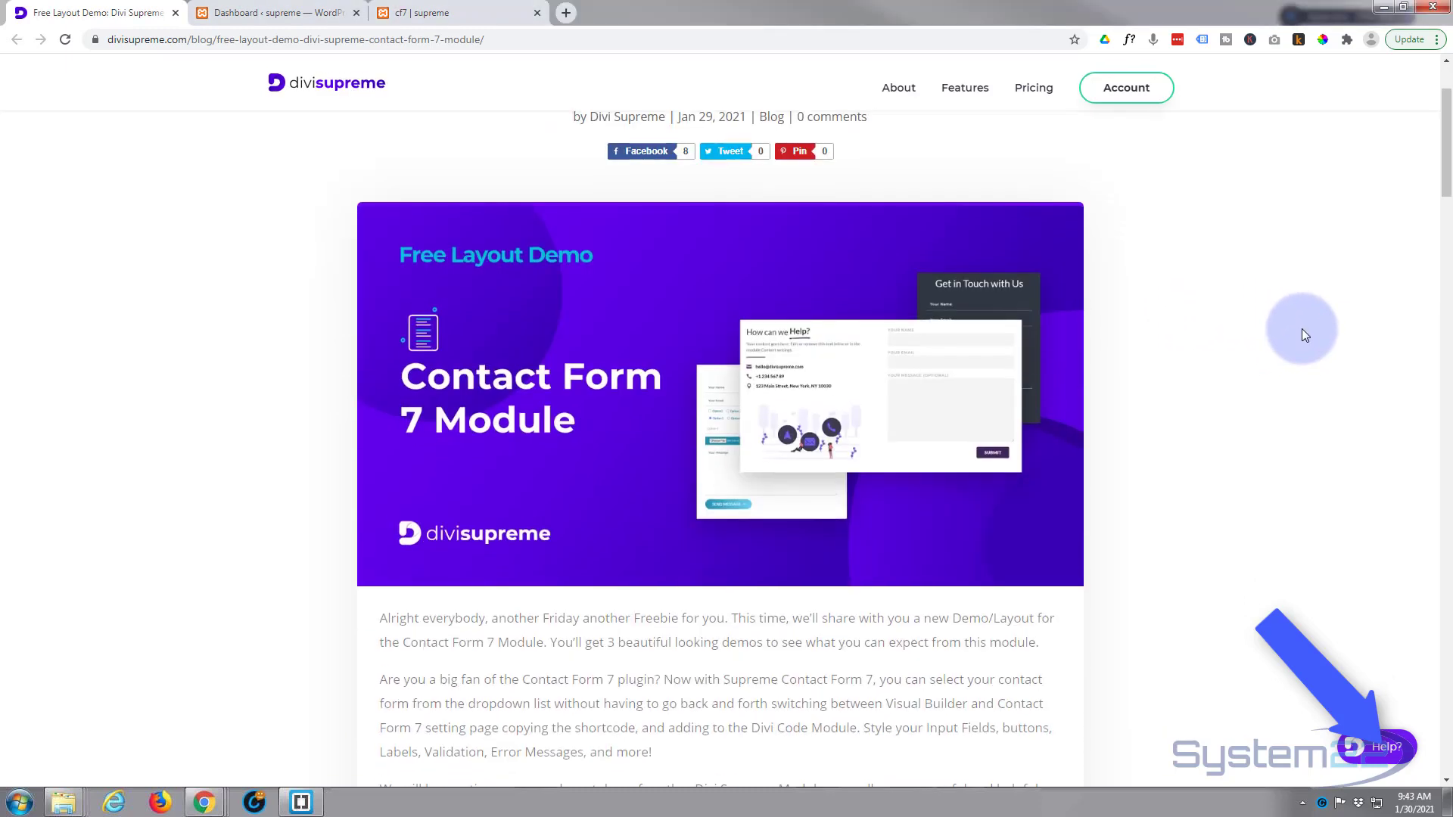
scroll(1302, 329, down, 5)
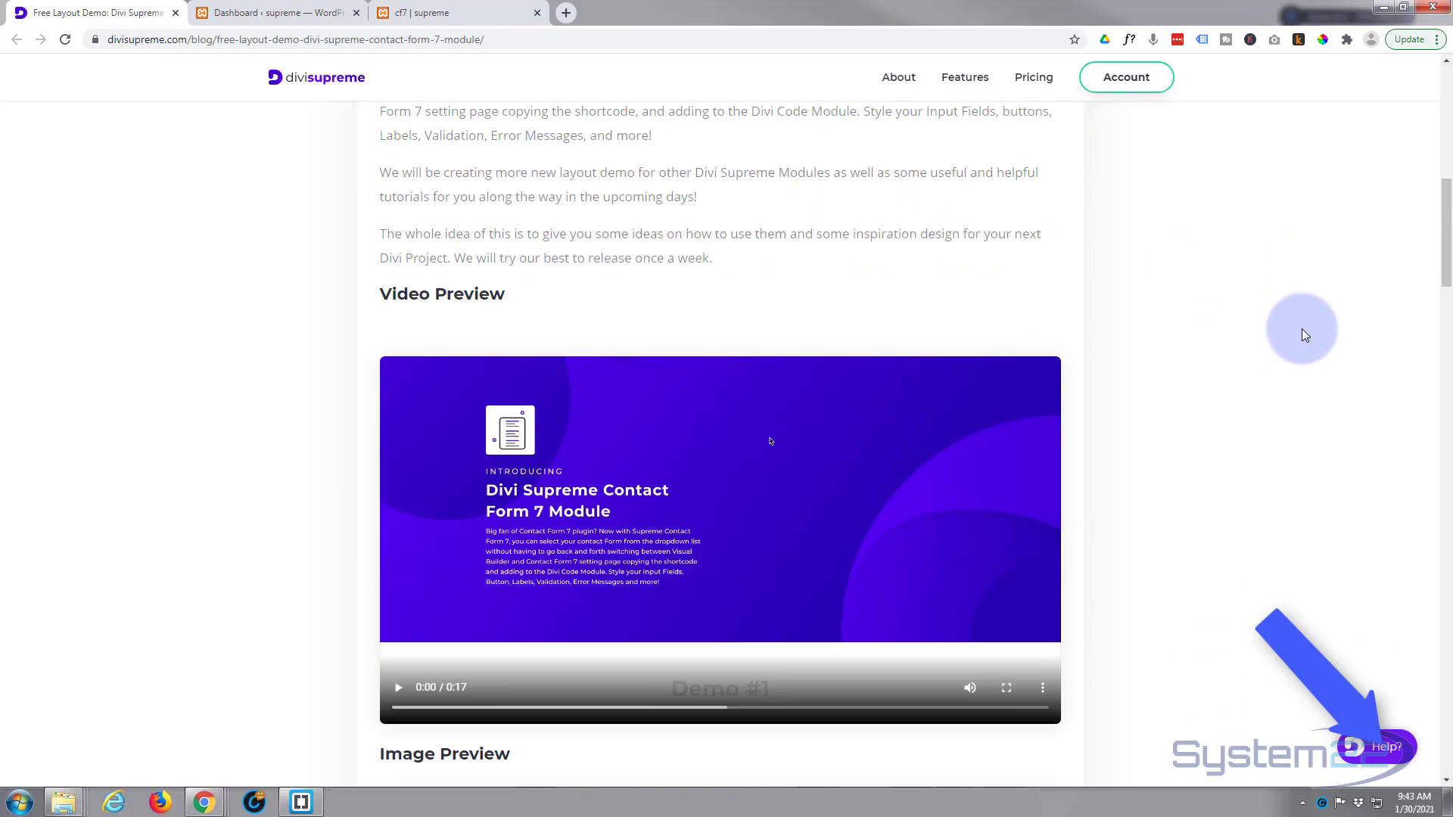
scroll(1302, 328, down, 6)
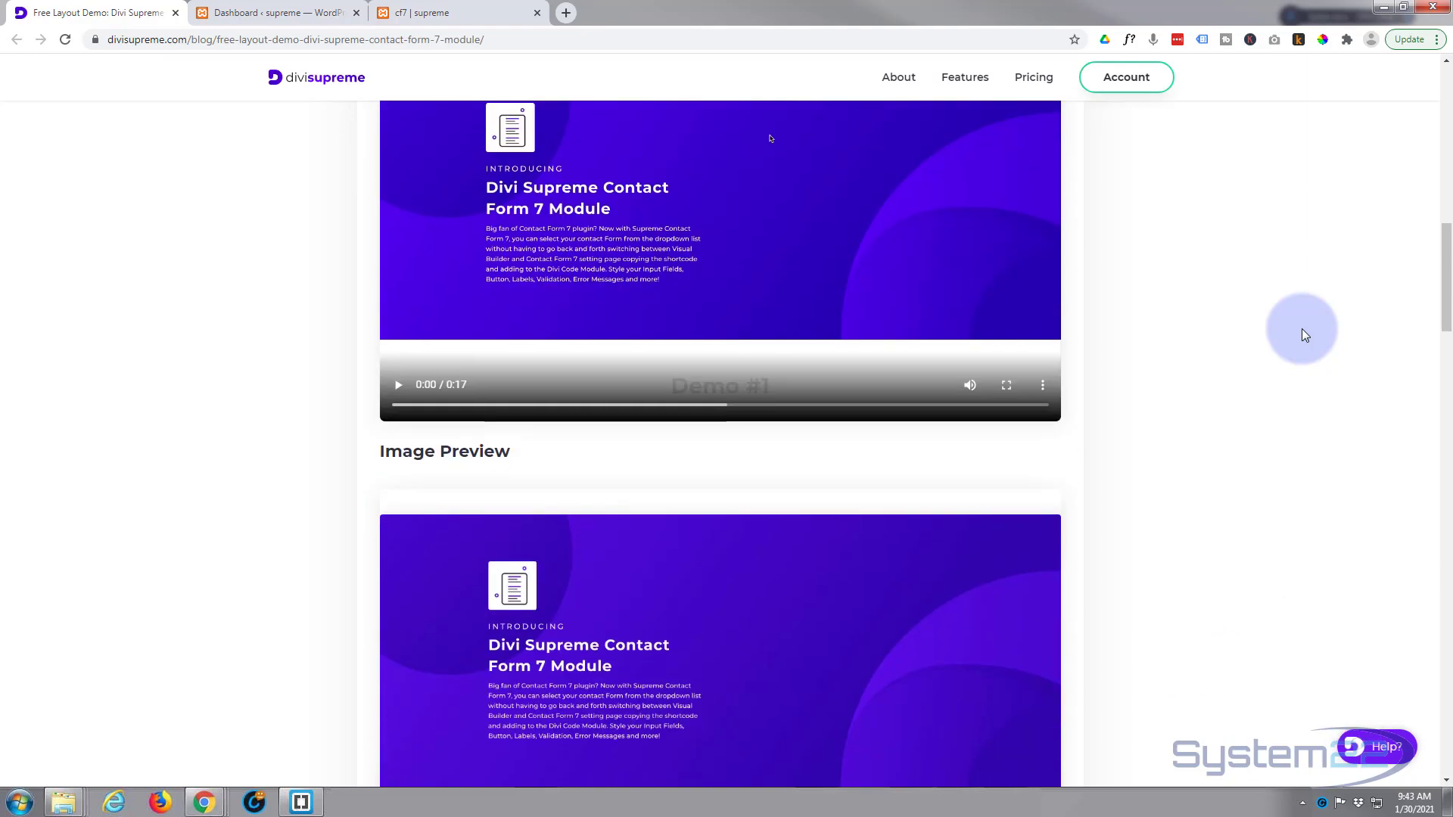
scroll(1302, 329, down, 3)
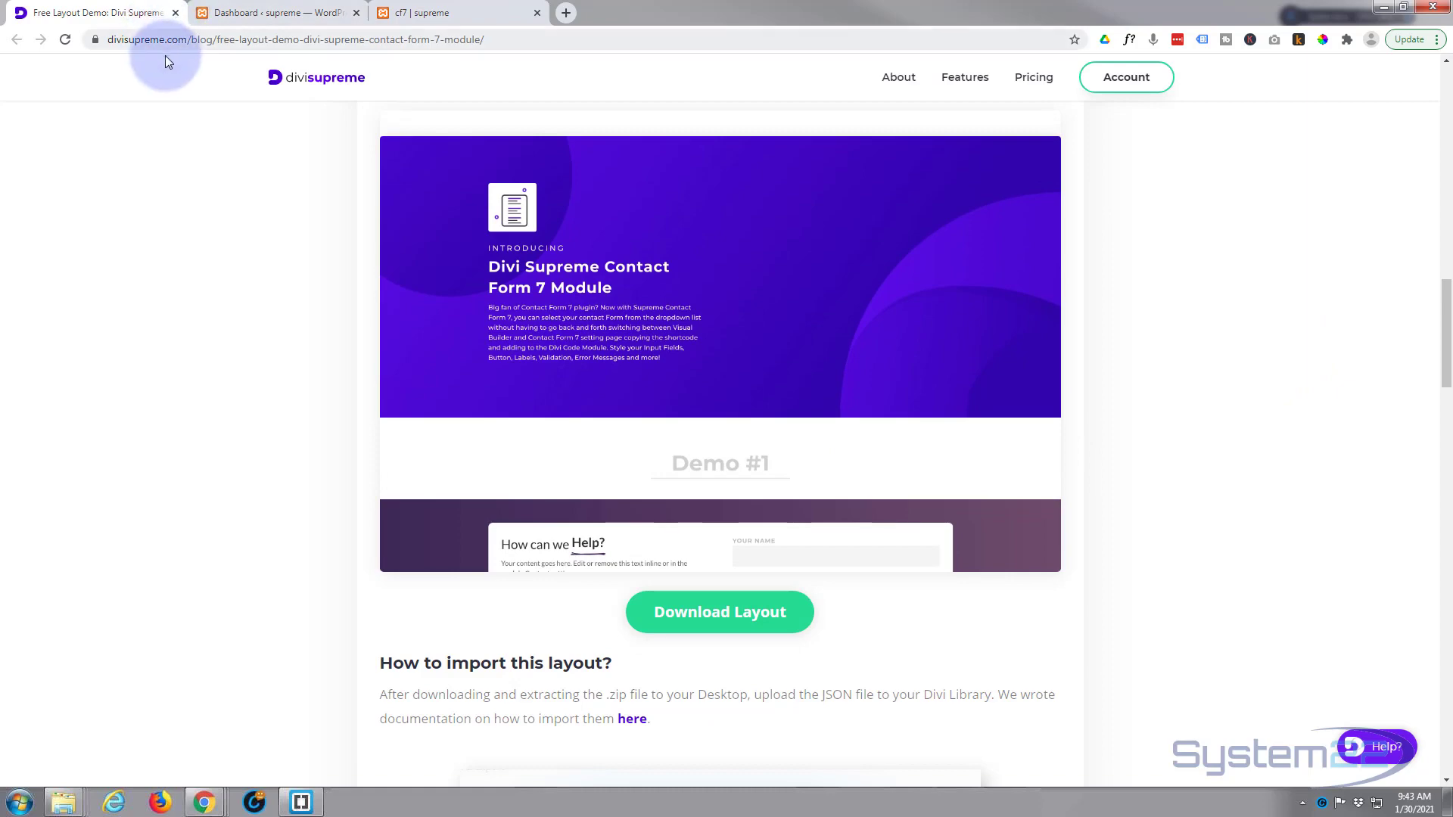
click(421, 13)
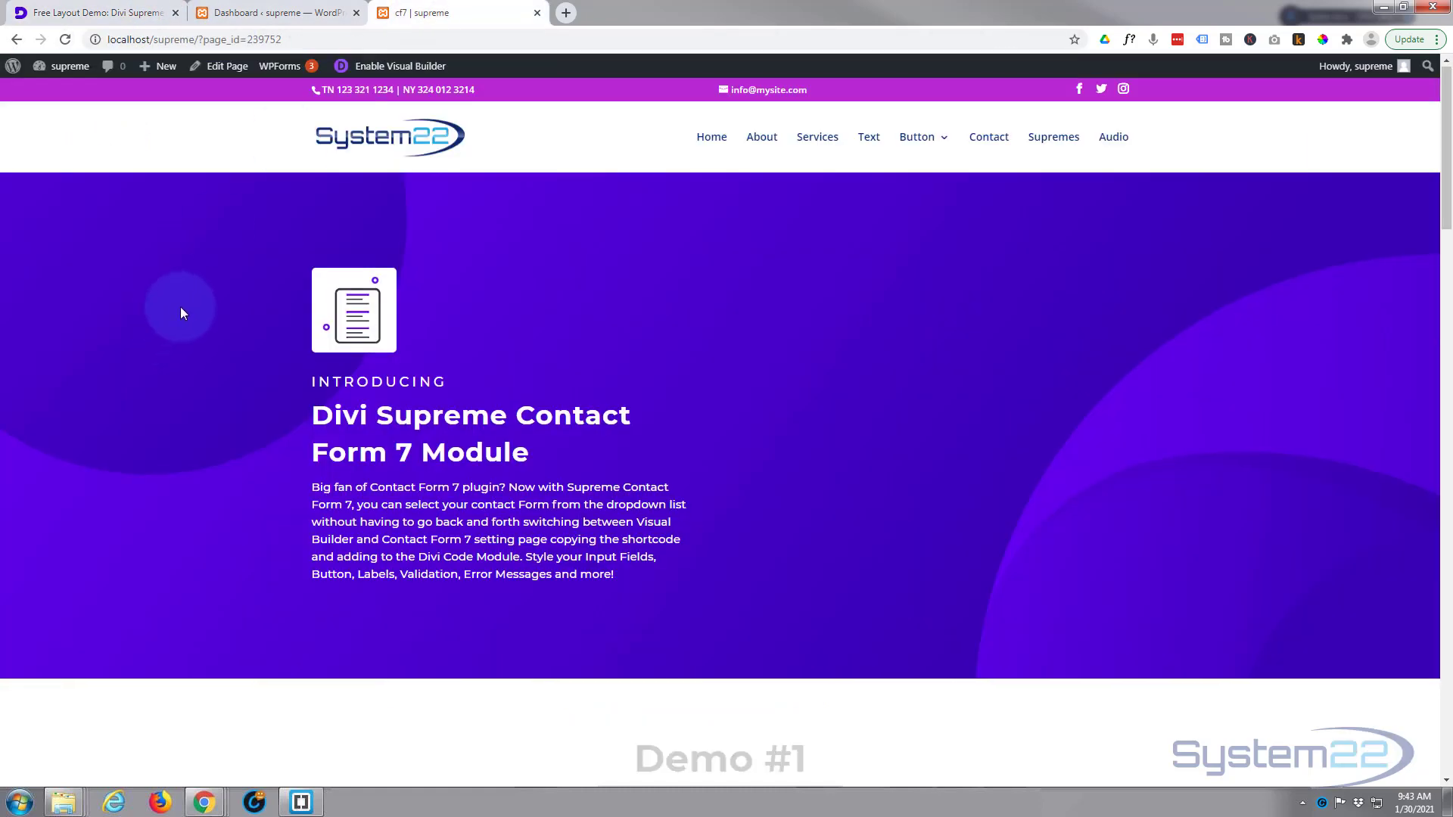
scroll(182, 312, down, 2)
scroll(182, 312, down, 2)
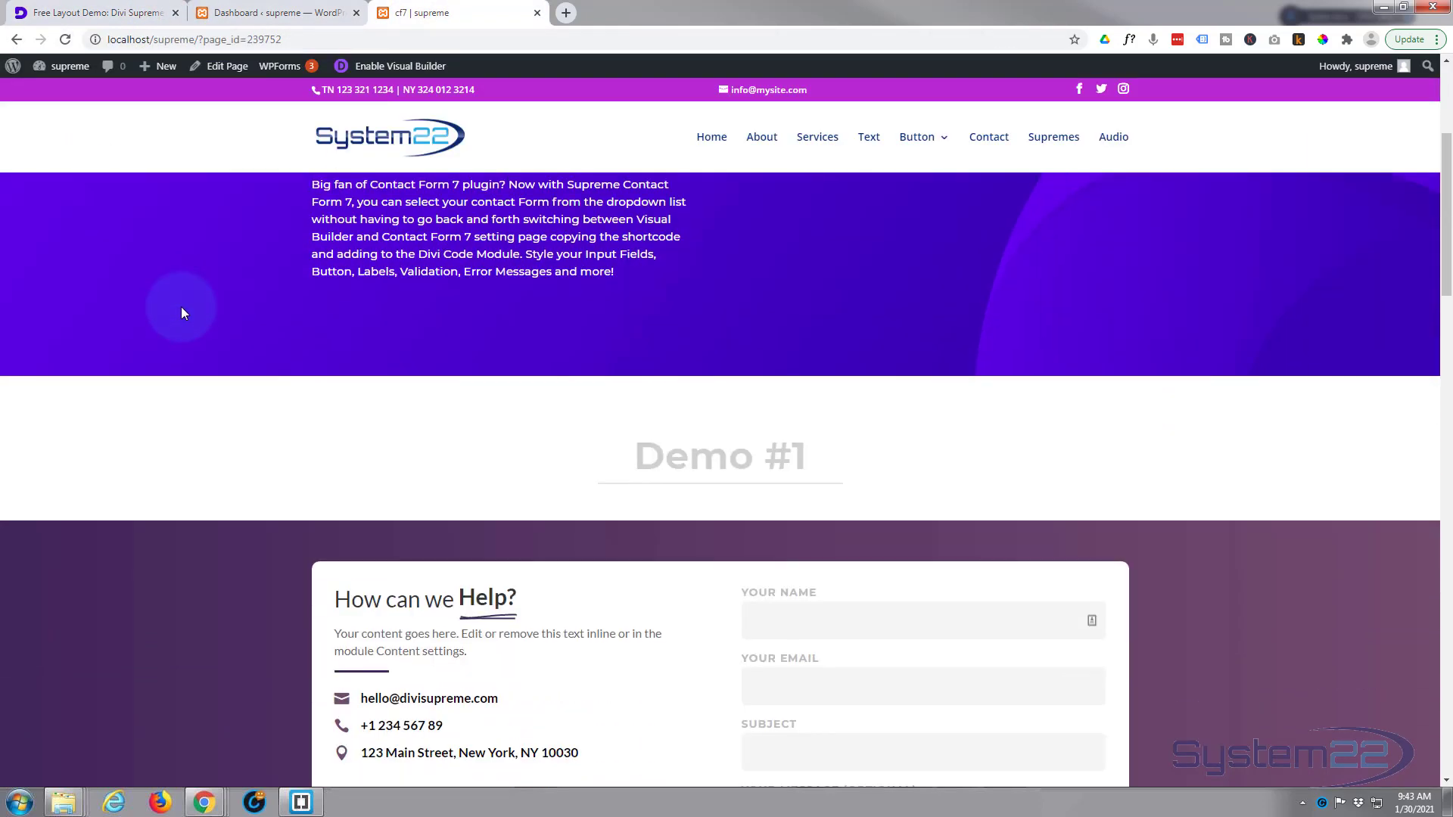
scroll(182, 311, down, 4)
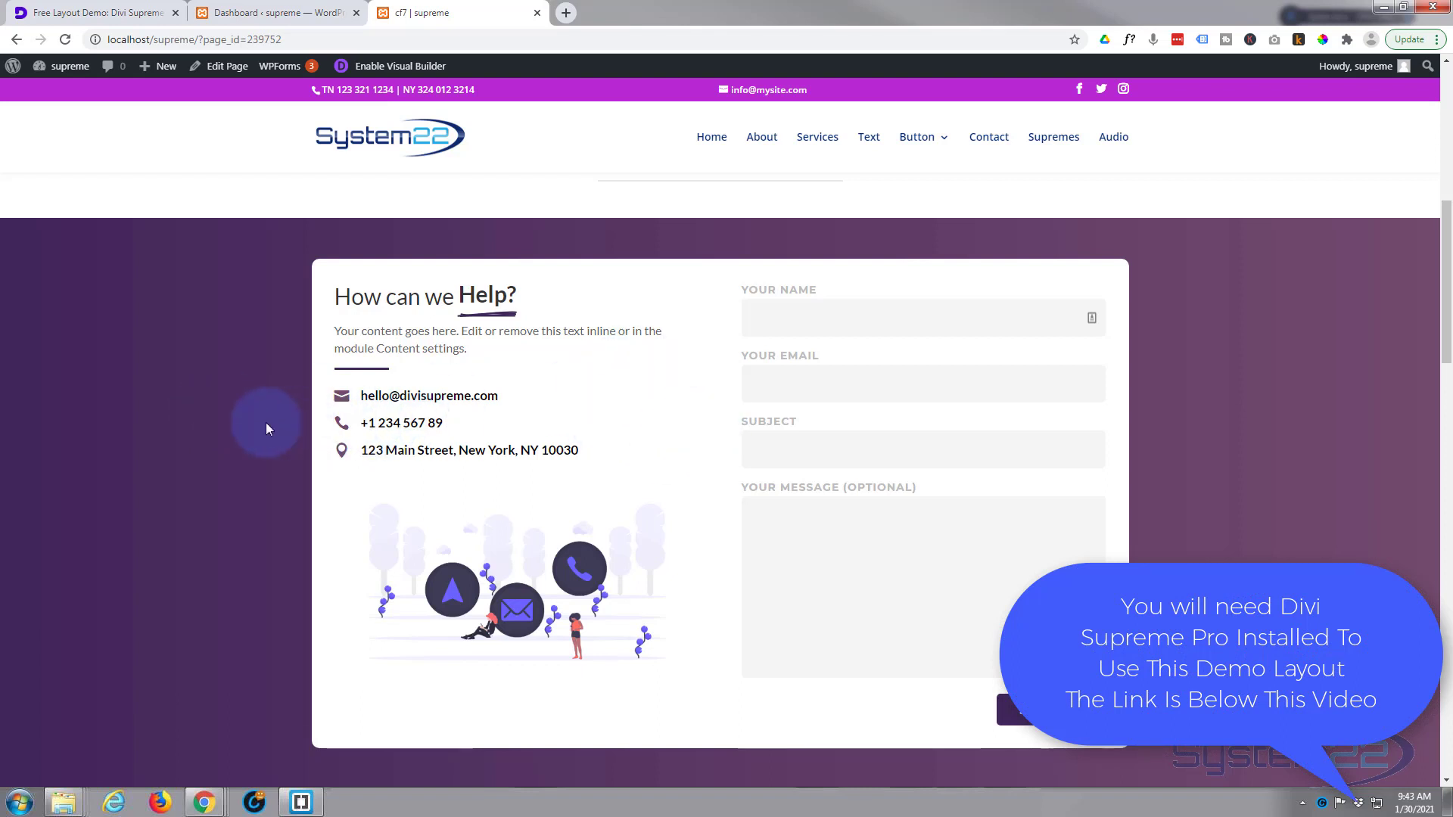
Fill in the Demo #2 contact form with a placeholder name and e-mail, the subject "dafh" and the message "fgh".
scroll(266, 428, down, 6)
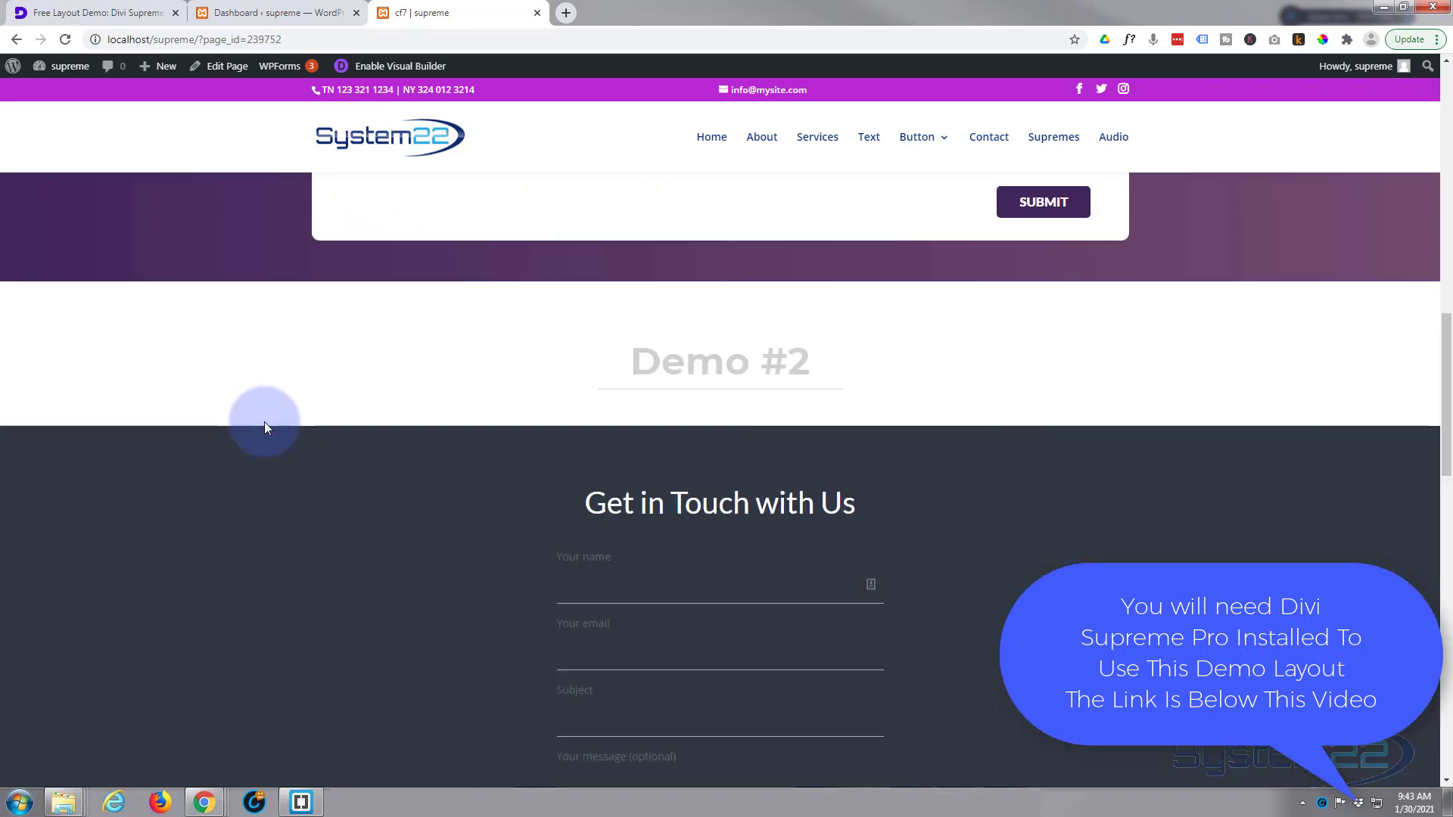
scroll(265, 428, down, 2)
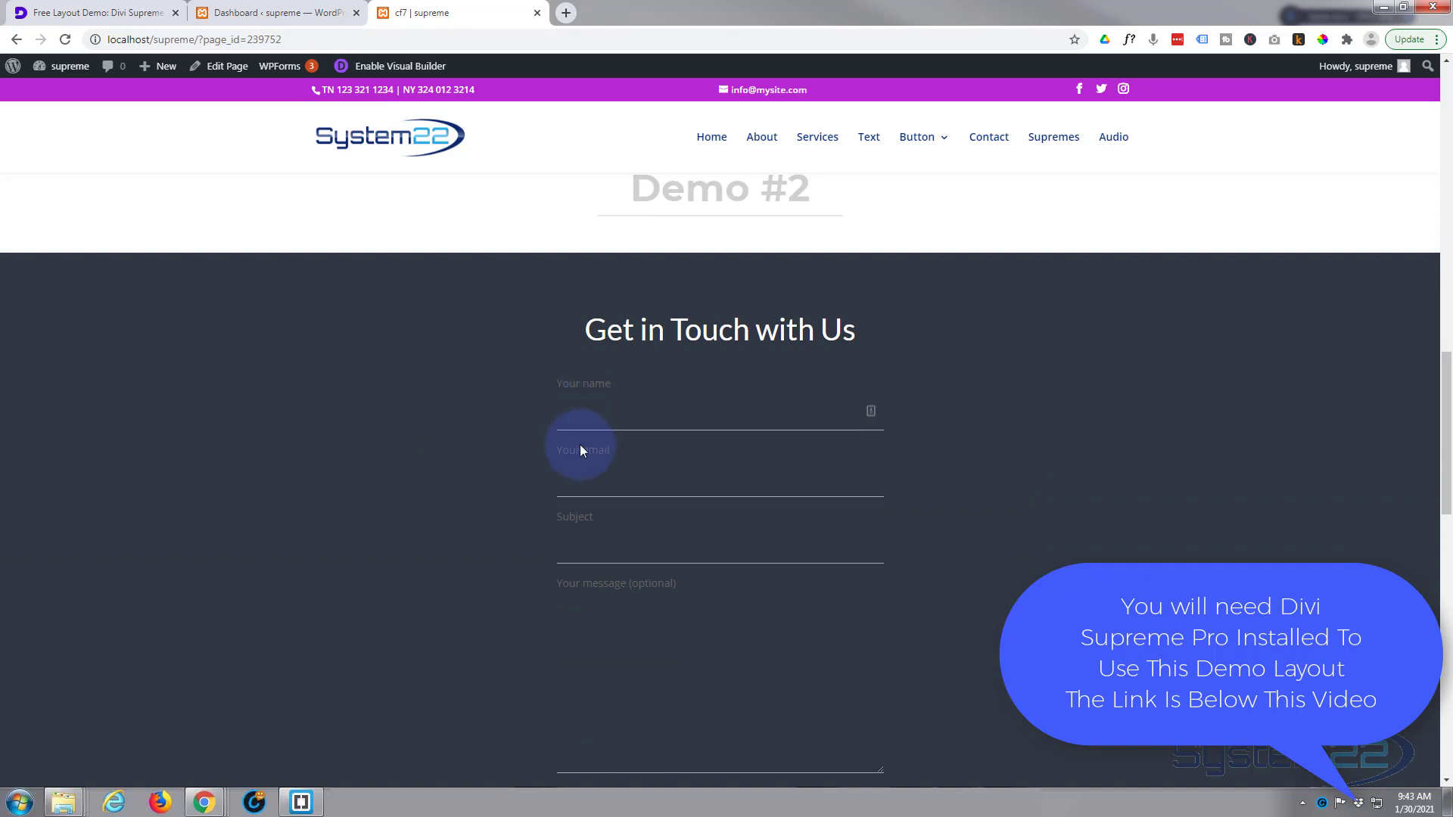
click(577, 416)
text(dfgdaf)
click(576, 476)
text(drgd)
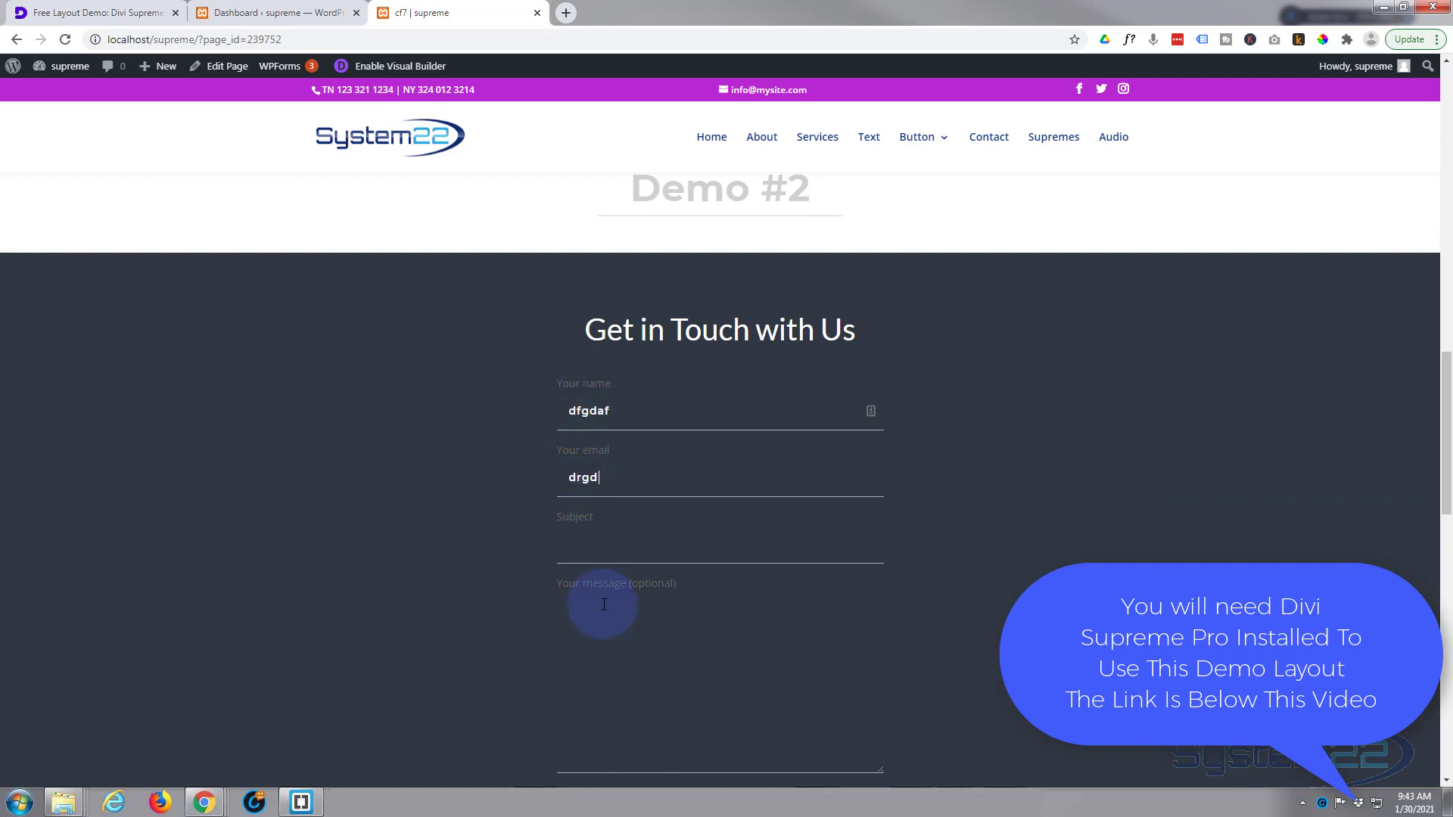
text(f)
click(595, 530)
text(dafh)
click(567, 610)
text(fgh)
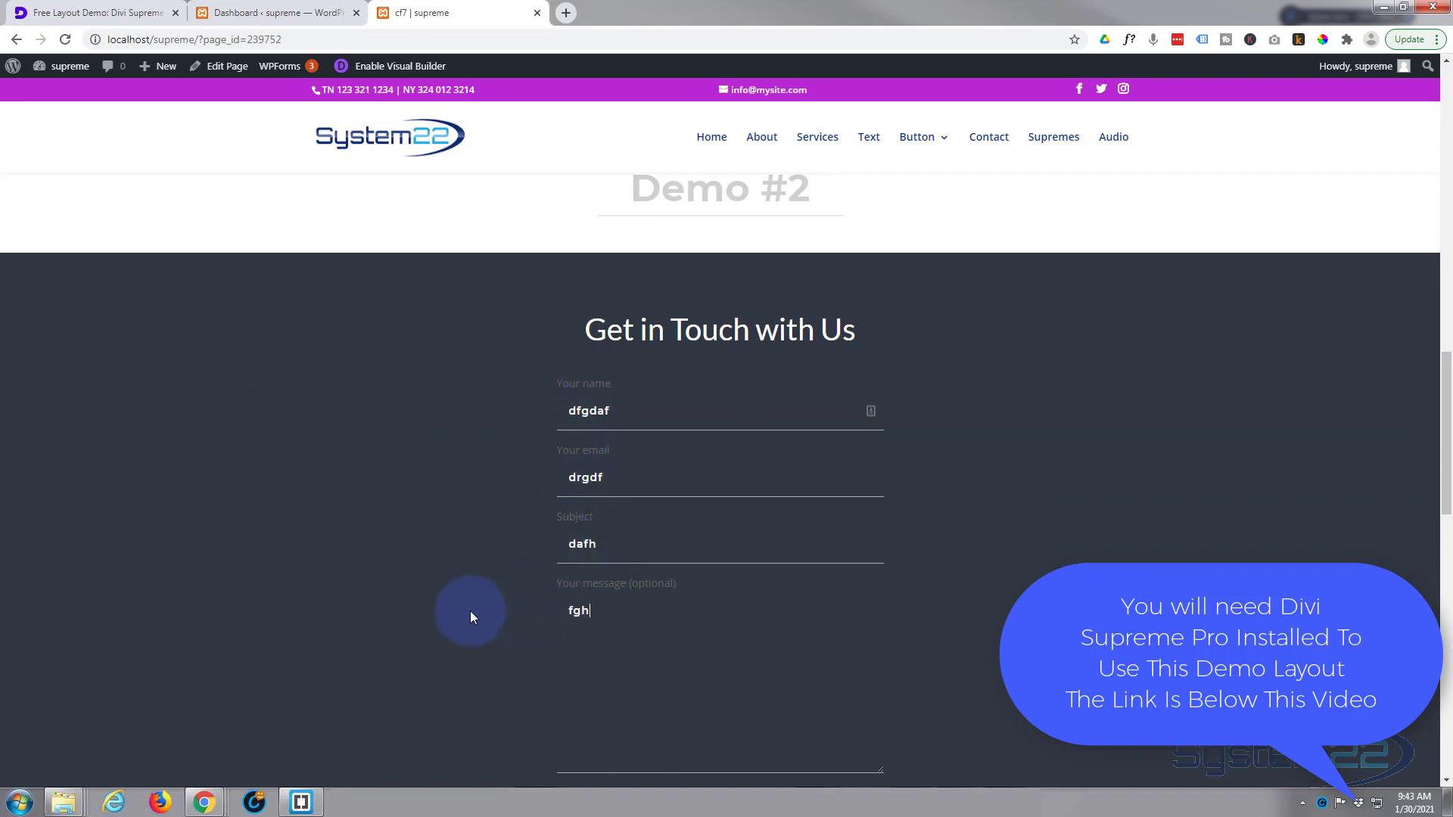
Examine the Demo #2 form's submit area and the Demo #3 contact form with its changing heading.
scroll(470, 611, down, 4)
scroll(448, 557, down, 2)
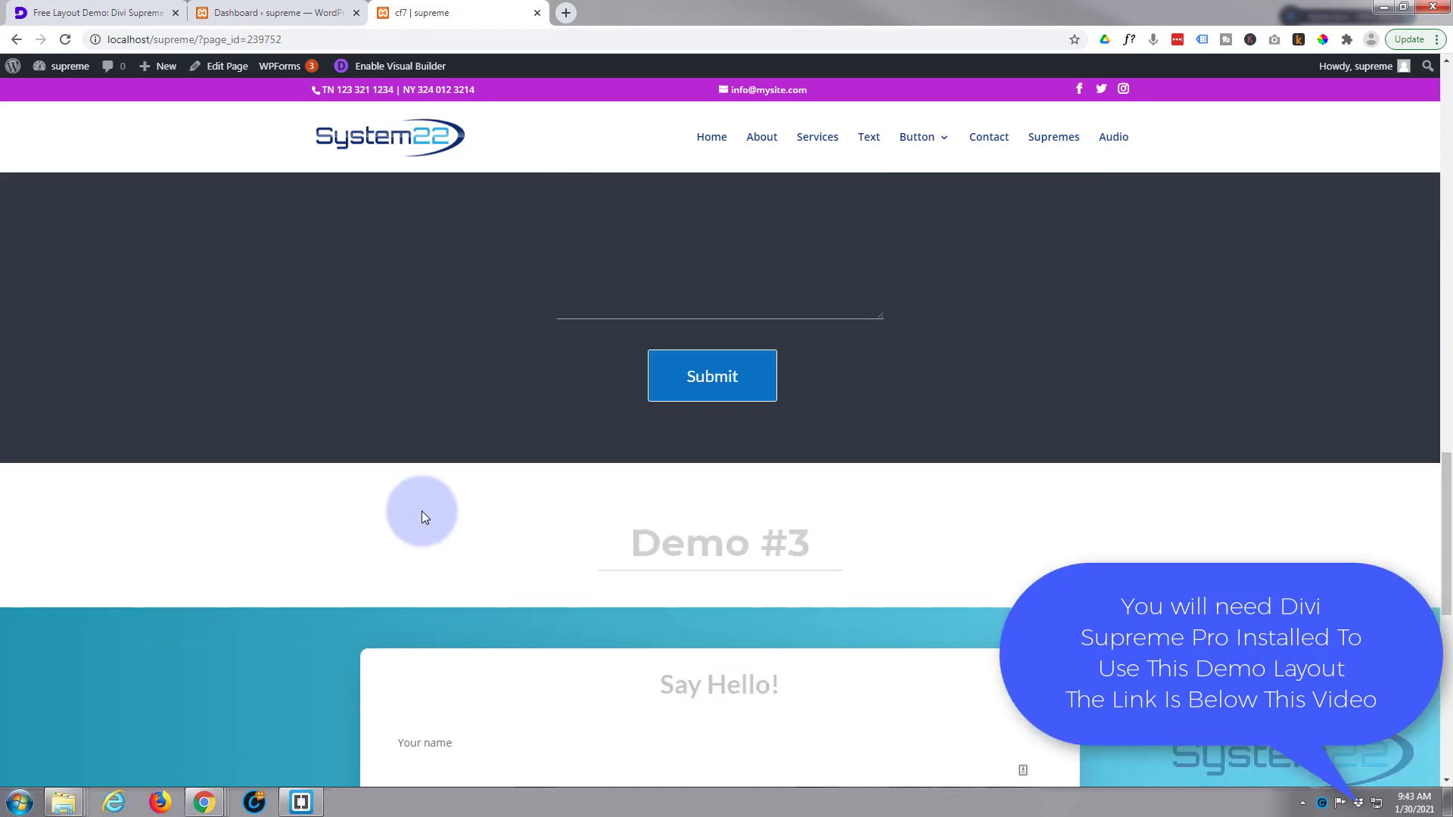
scroll(290, 467, down, 2)
scroll(289, 468, down, 2)
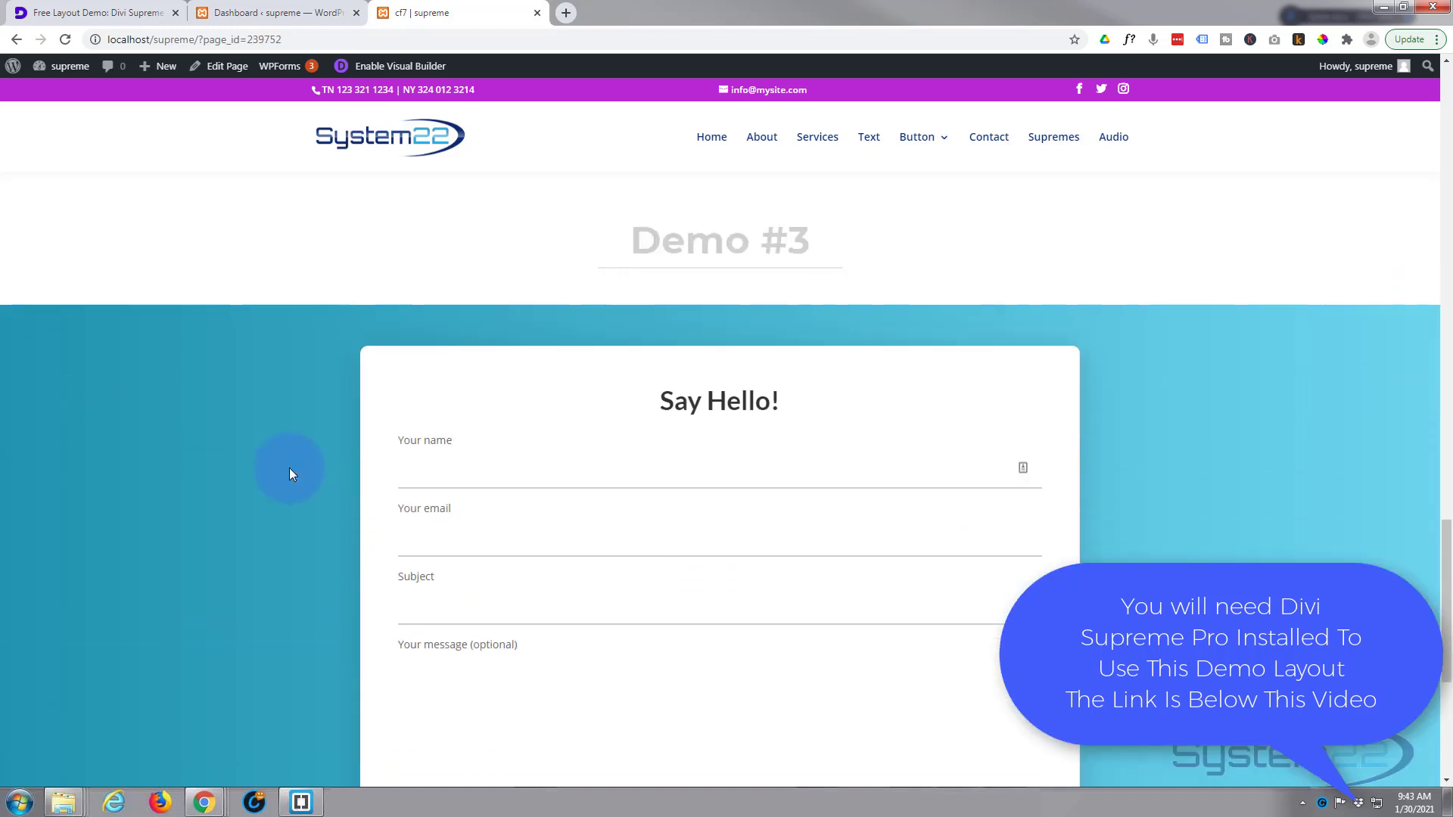
scroll(289, 468, down, 3)
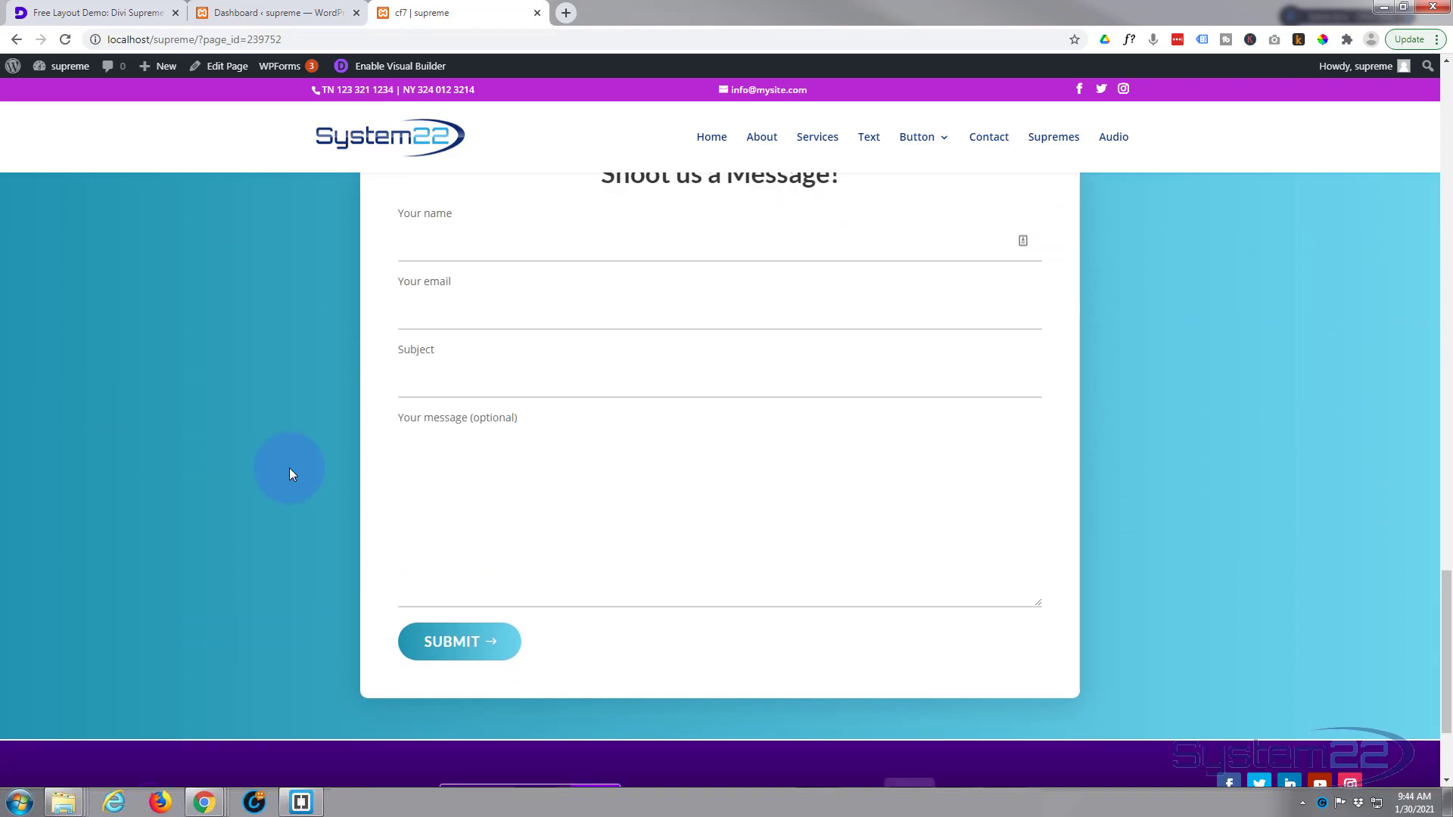
scroll(289, 468, up, 1)
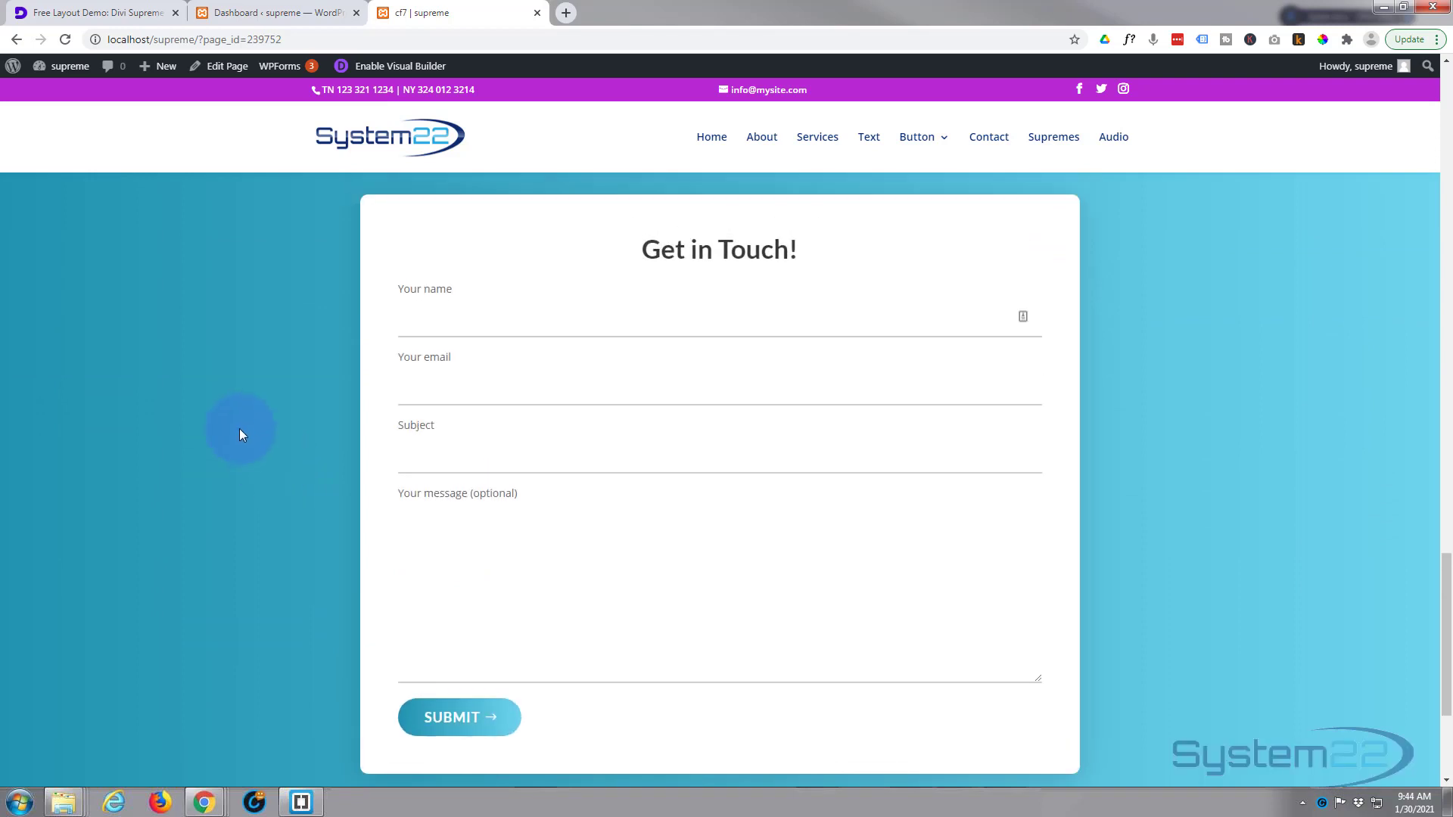
Download the Contact Form 7 layout from the Divi Supreme article and extract its zip archive inside the sup folder.
click(106, 13)
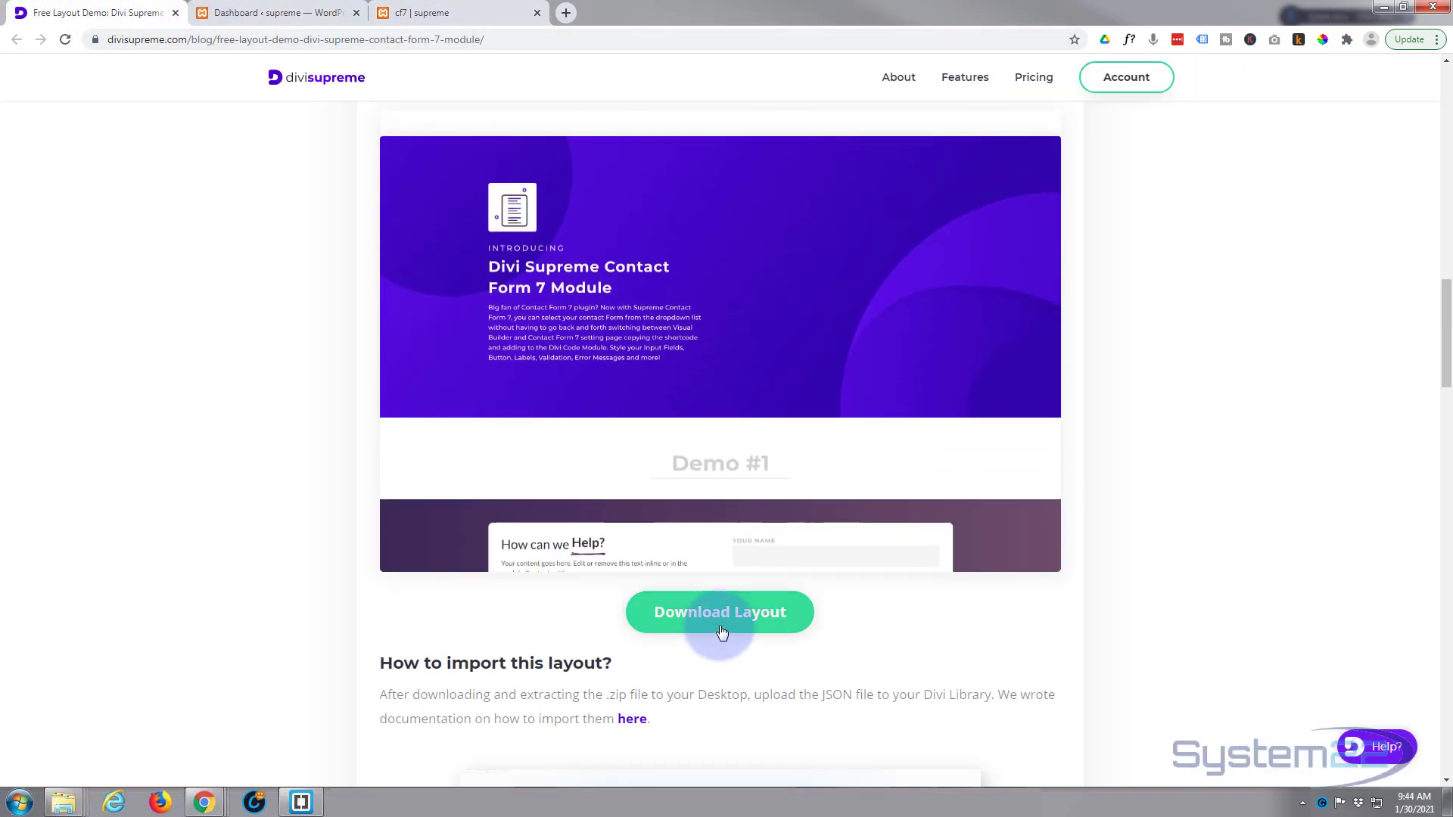
click(721, 627)
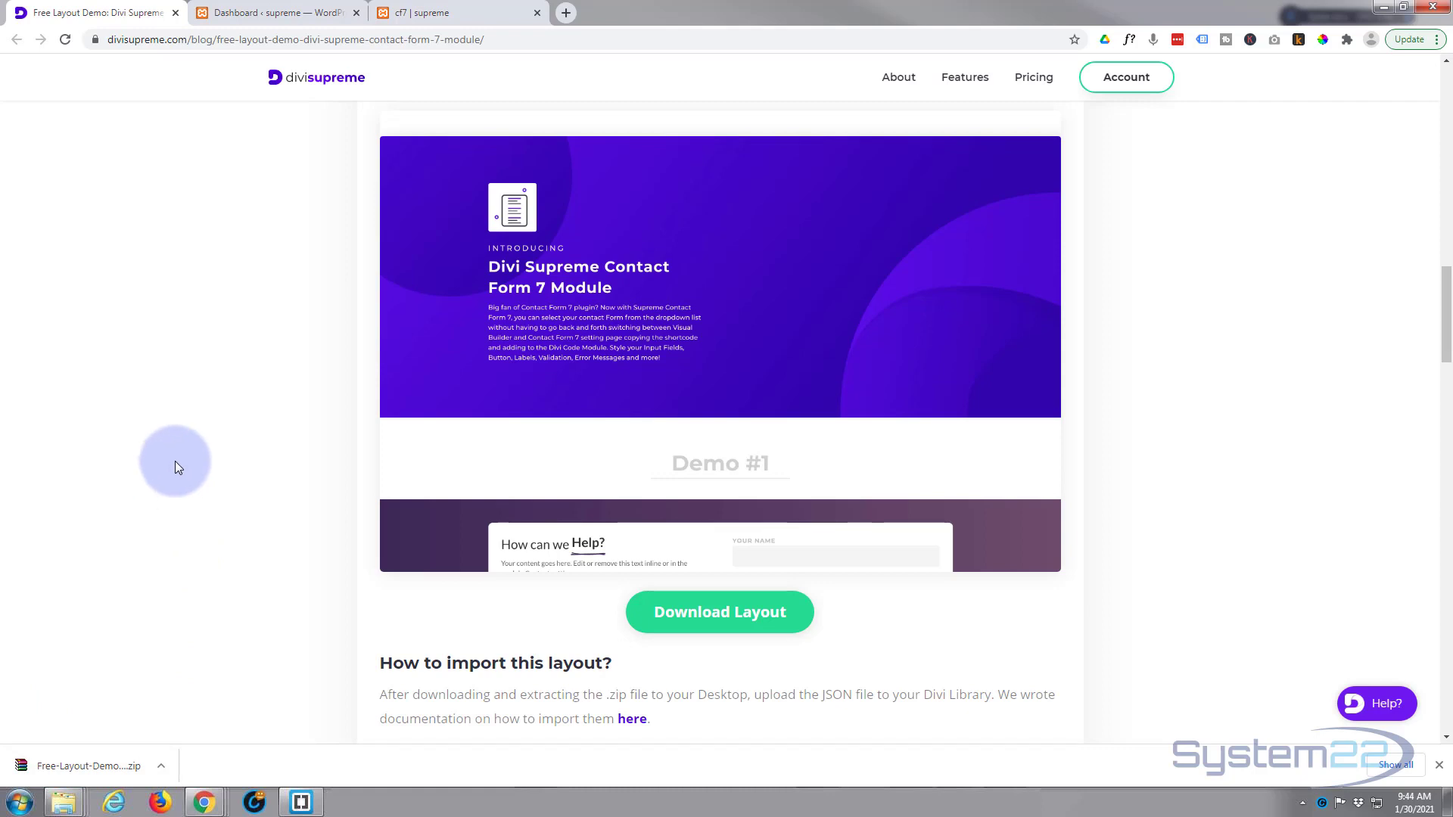
drag(95, 207, 314, 216)
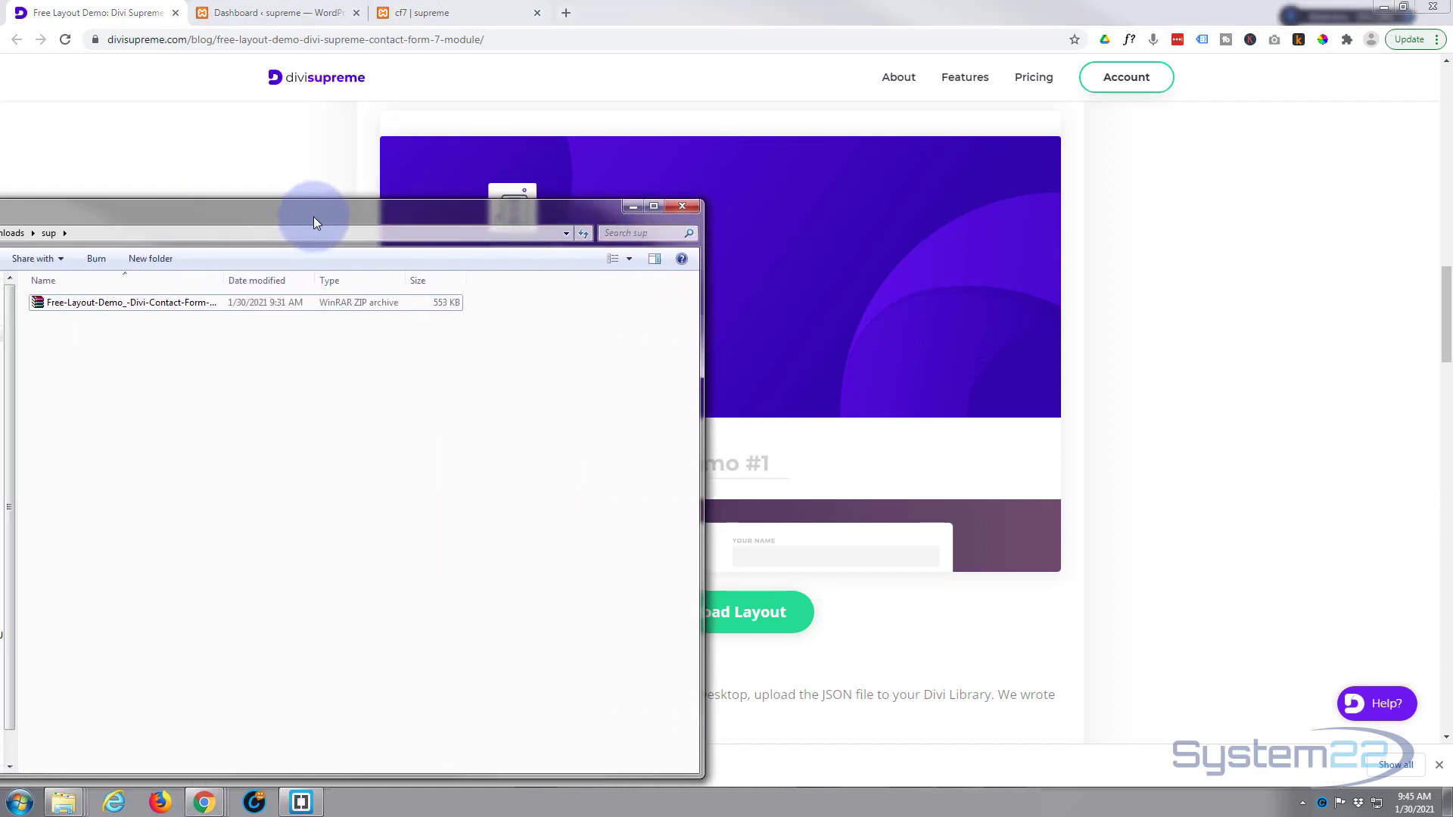
click(38, 302)
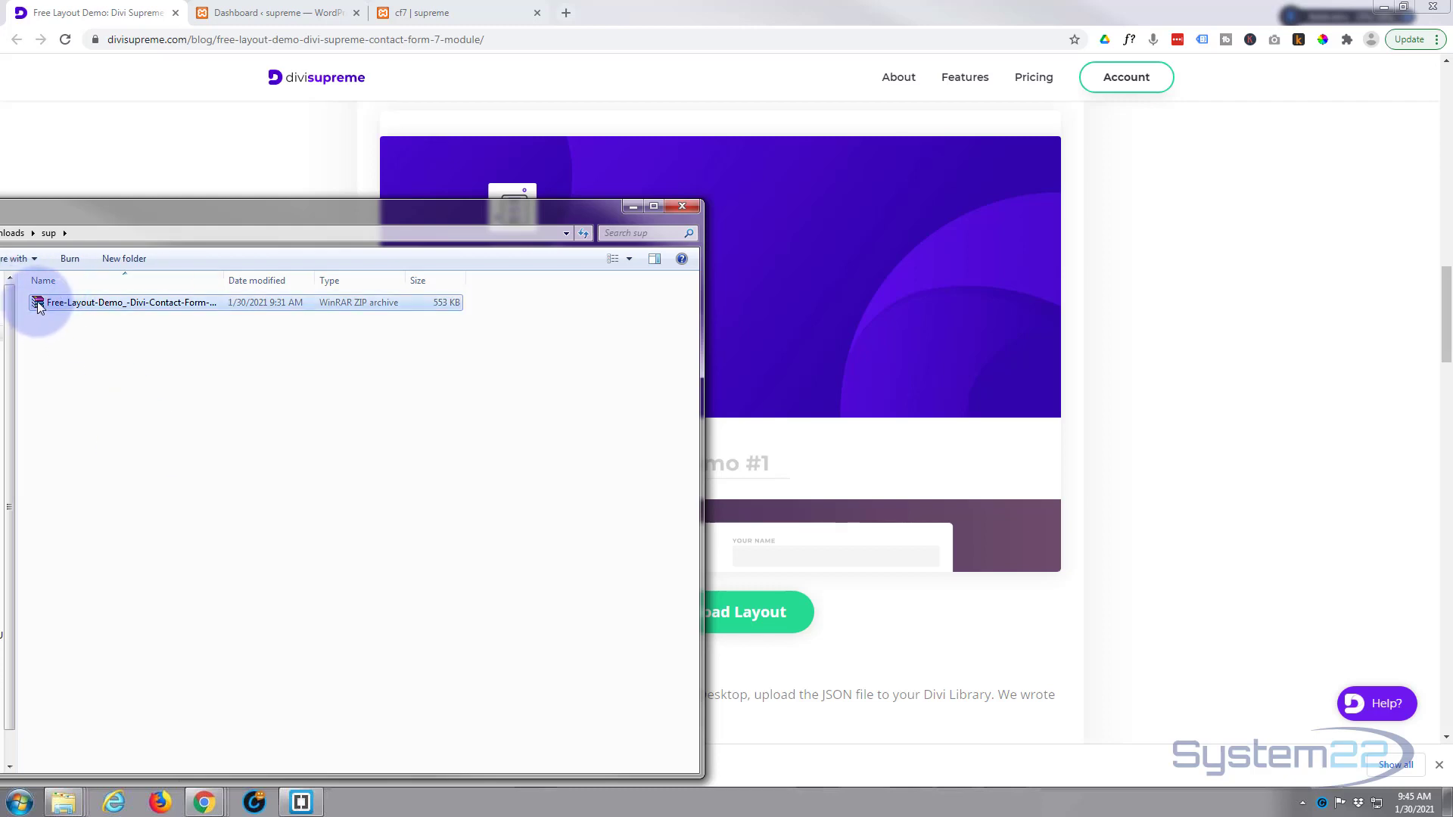
right_click(37, 302)
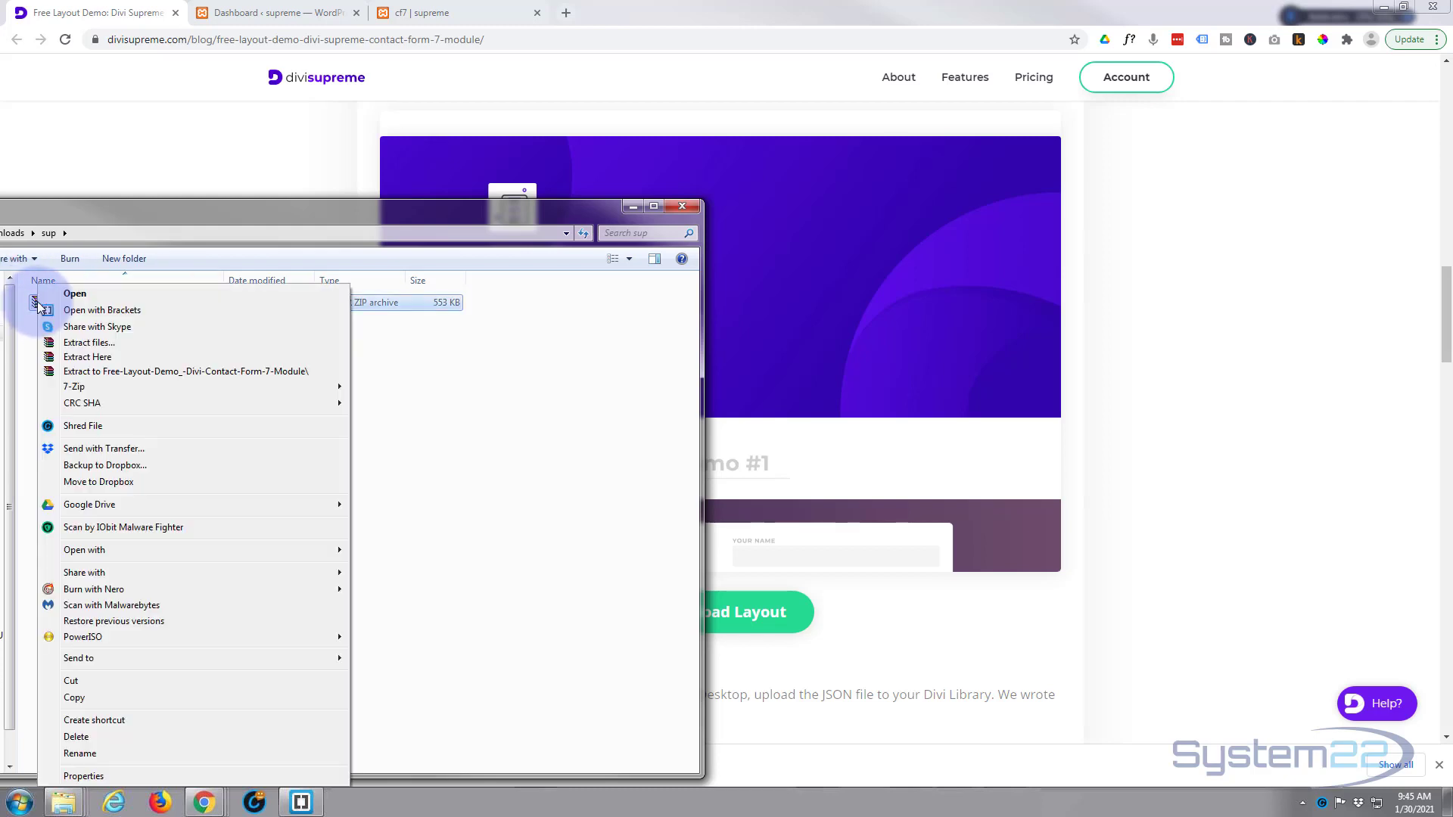
click(85, 359)
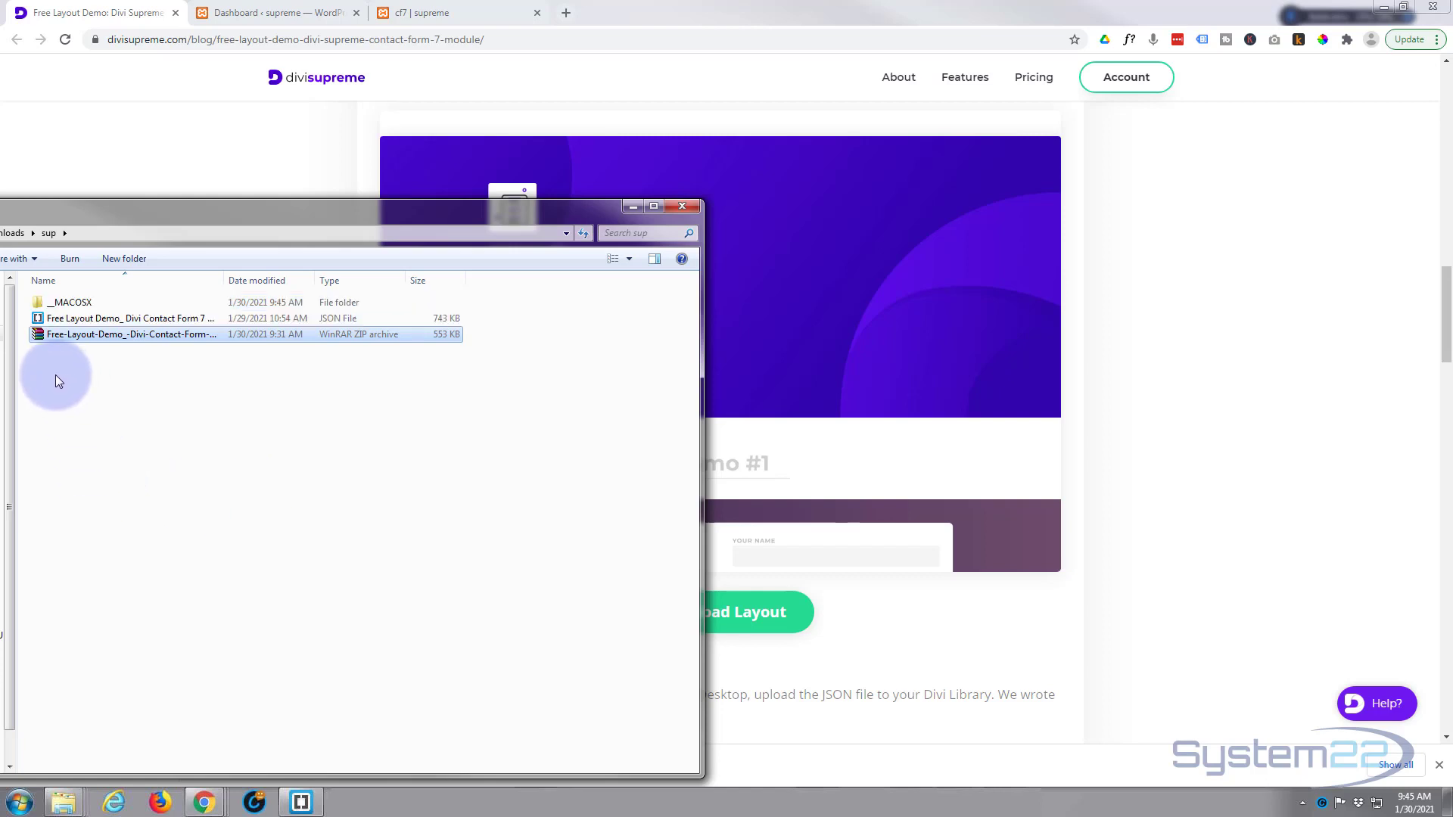
ctrl+click(370, 319)
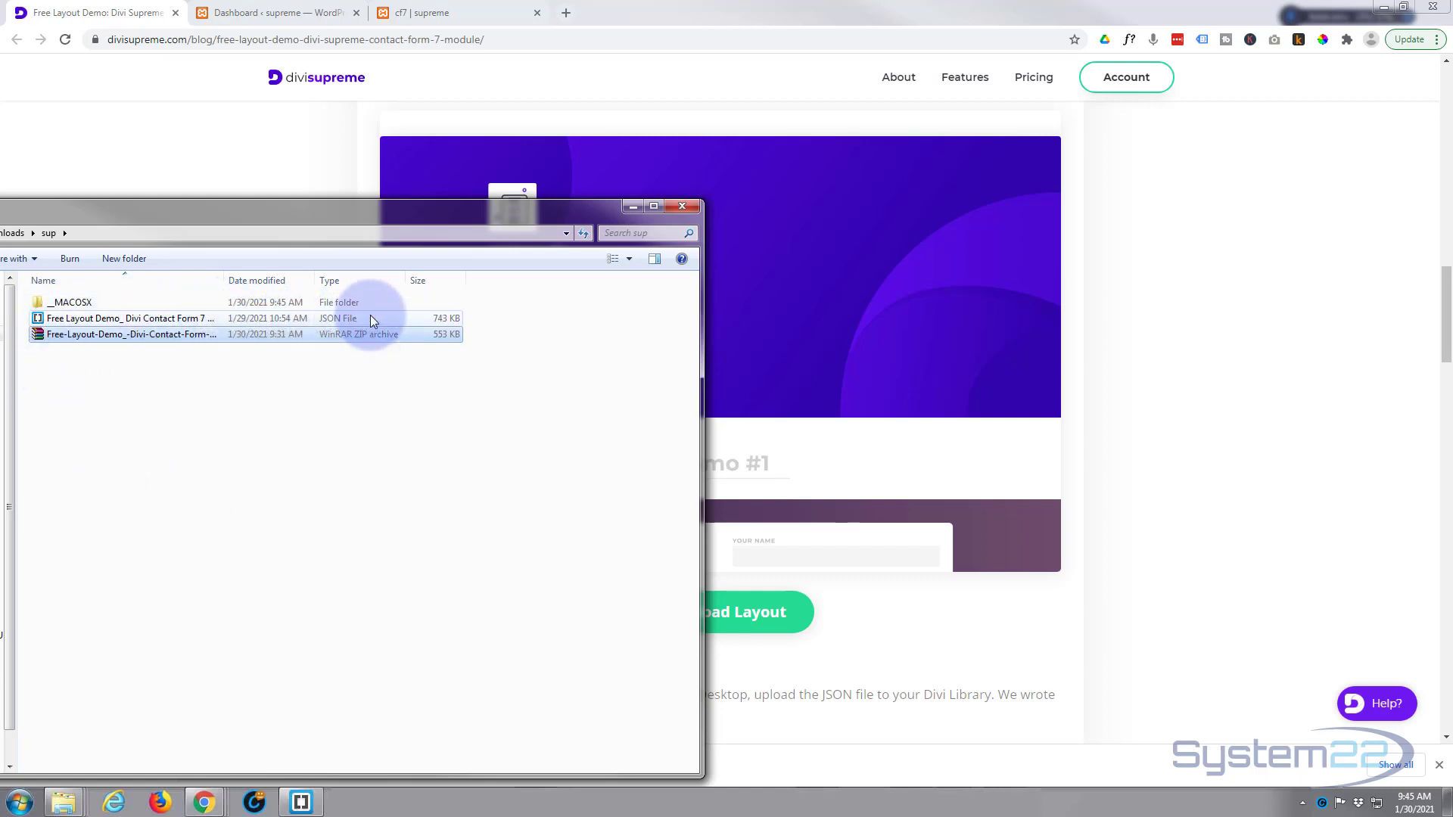
drag(313, 215, 0, 295)
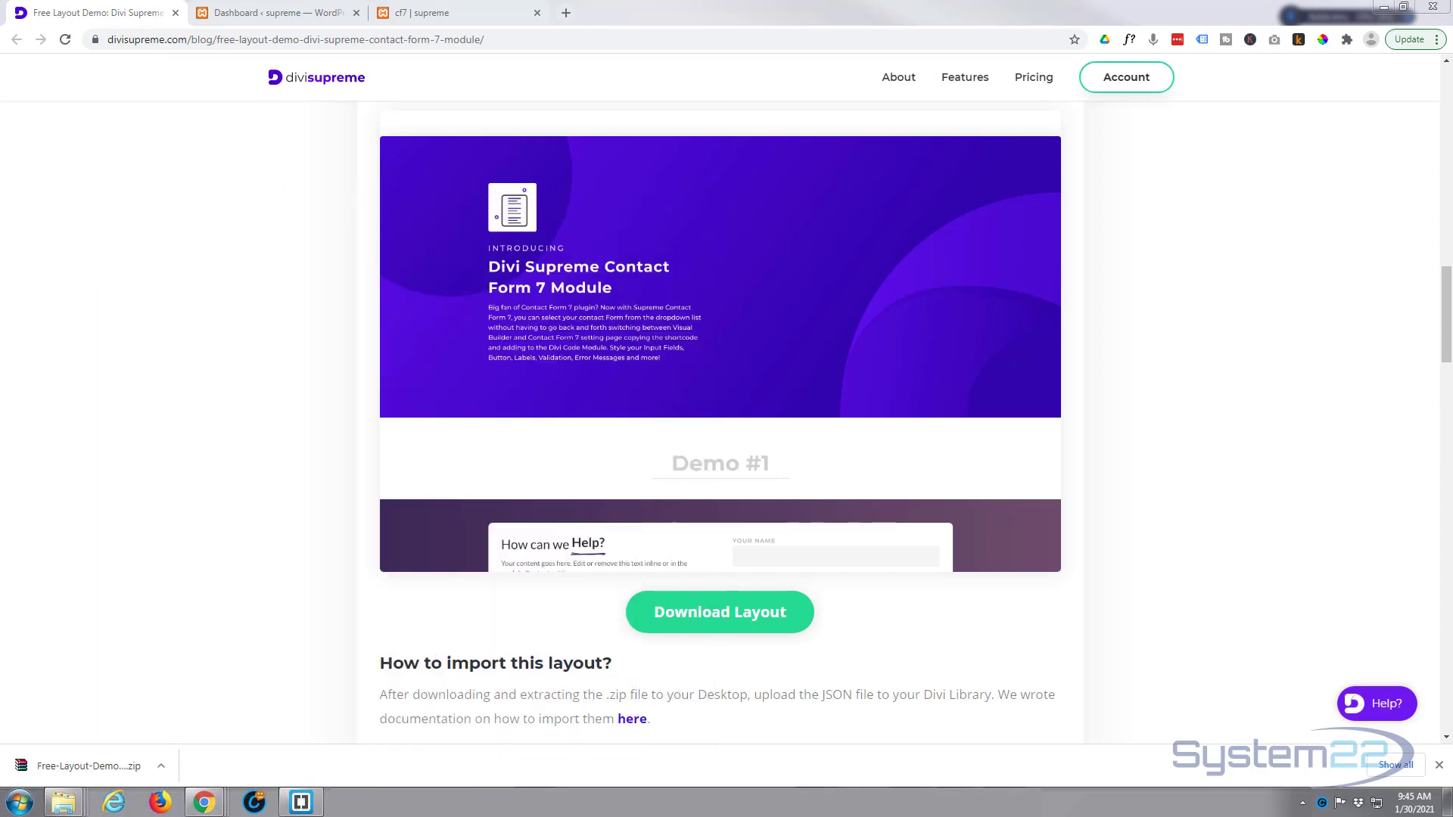
Go to the Divi Library in the WordPress dashboard and open the import options for layouts.
click(271, 10)
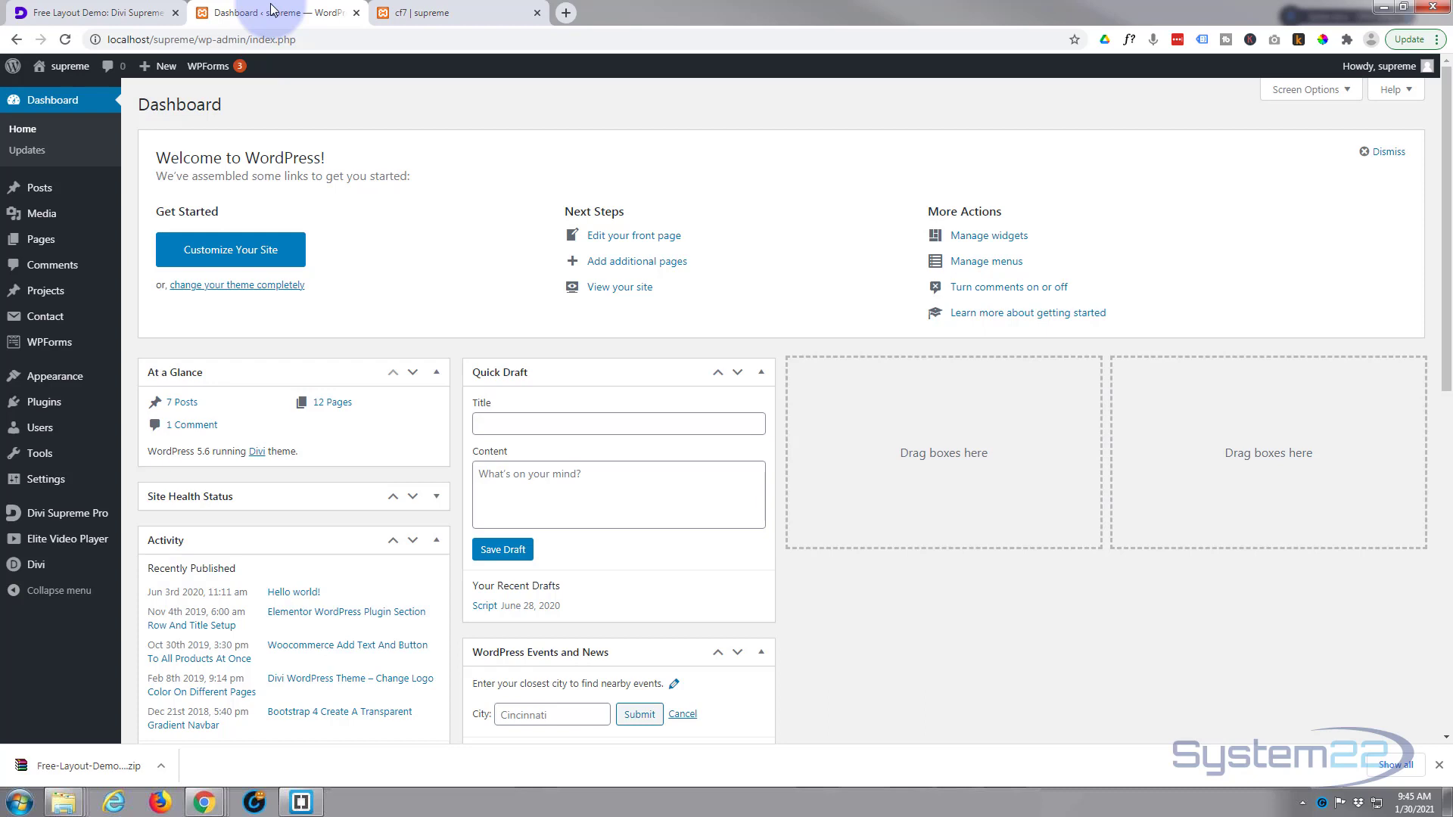
mouse_move(34, 569)
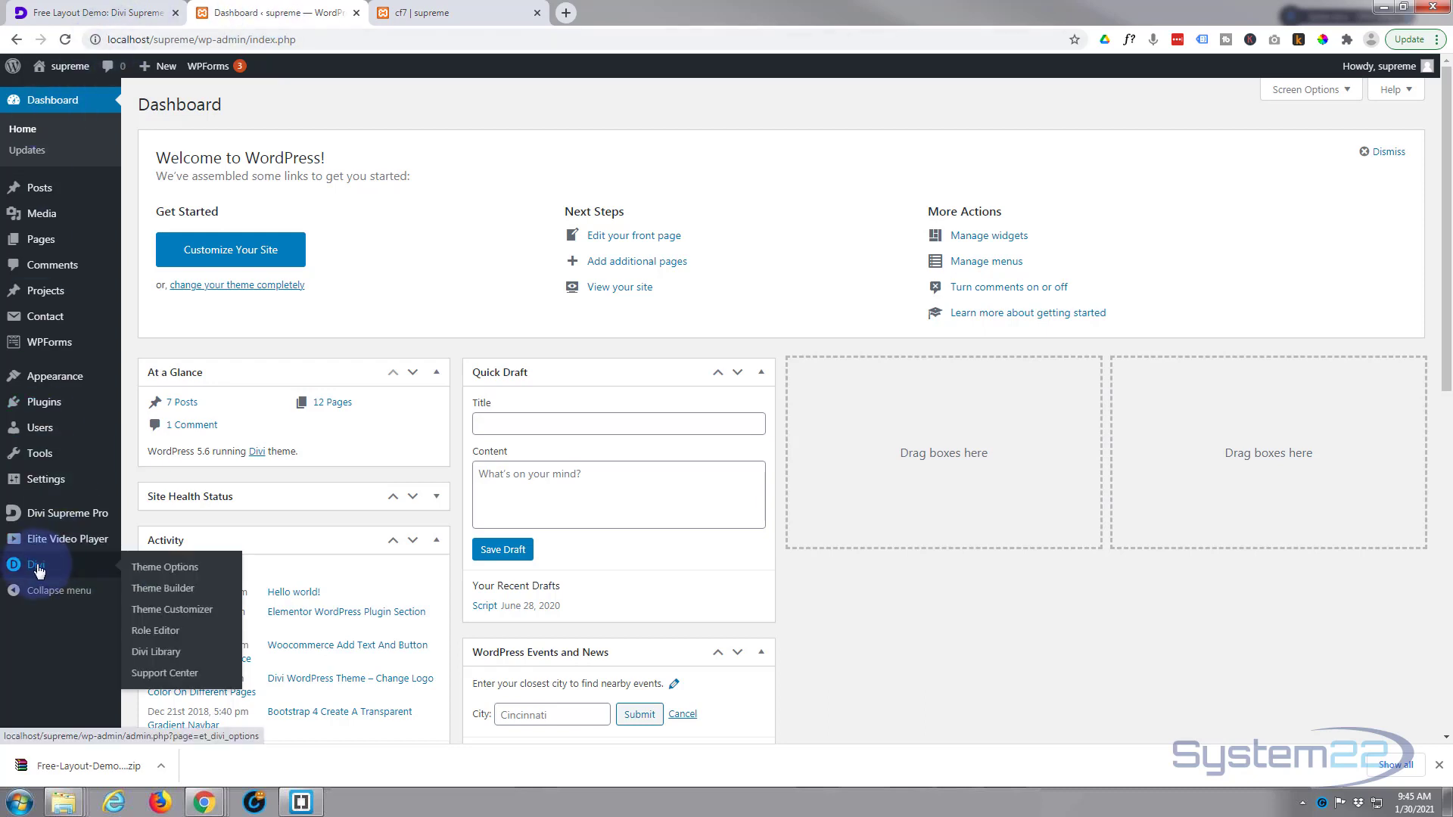
click(166, 655)
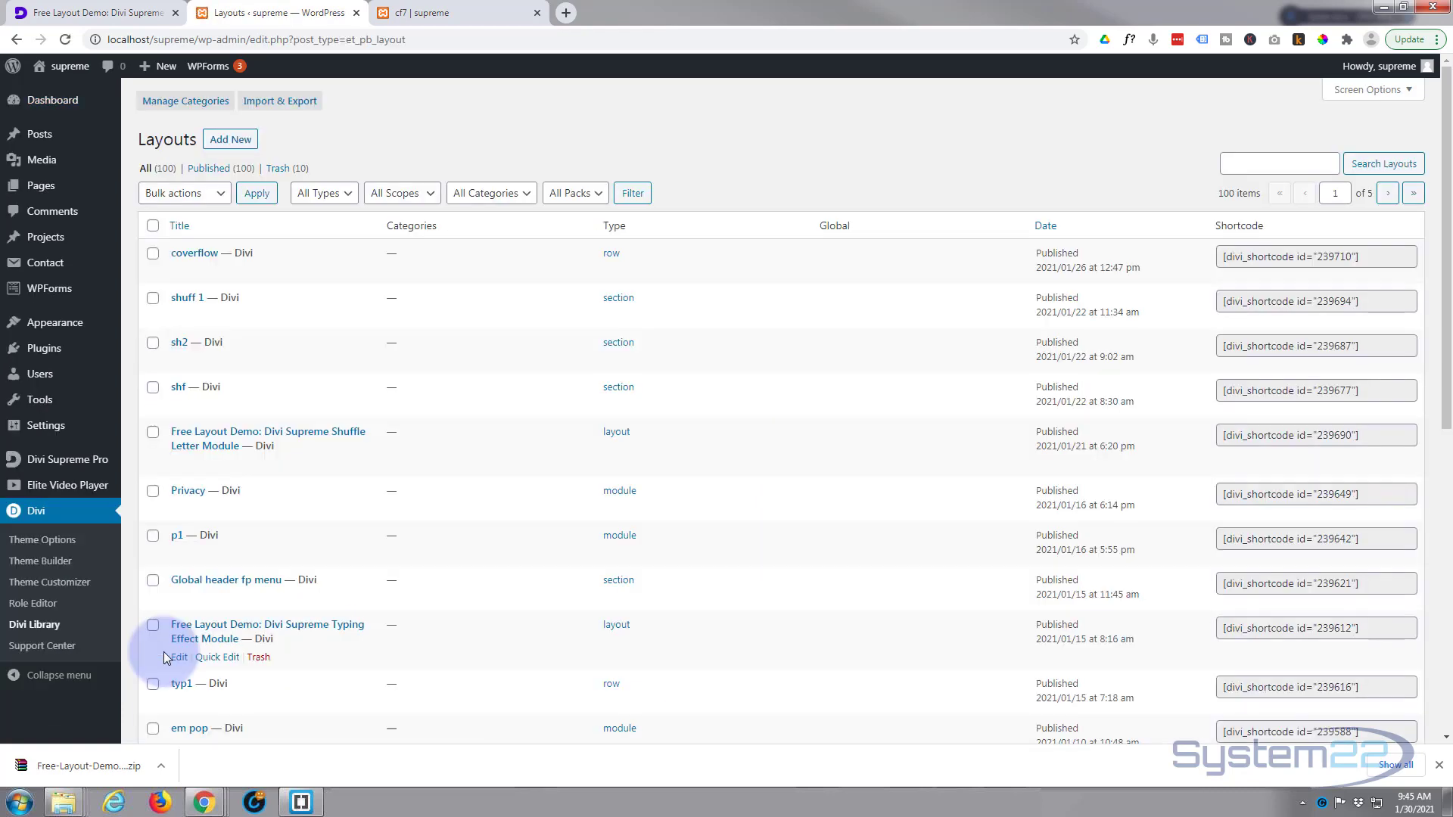
click(286, 106)
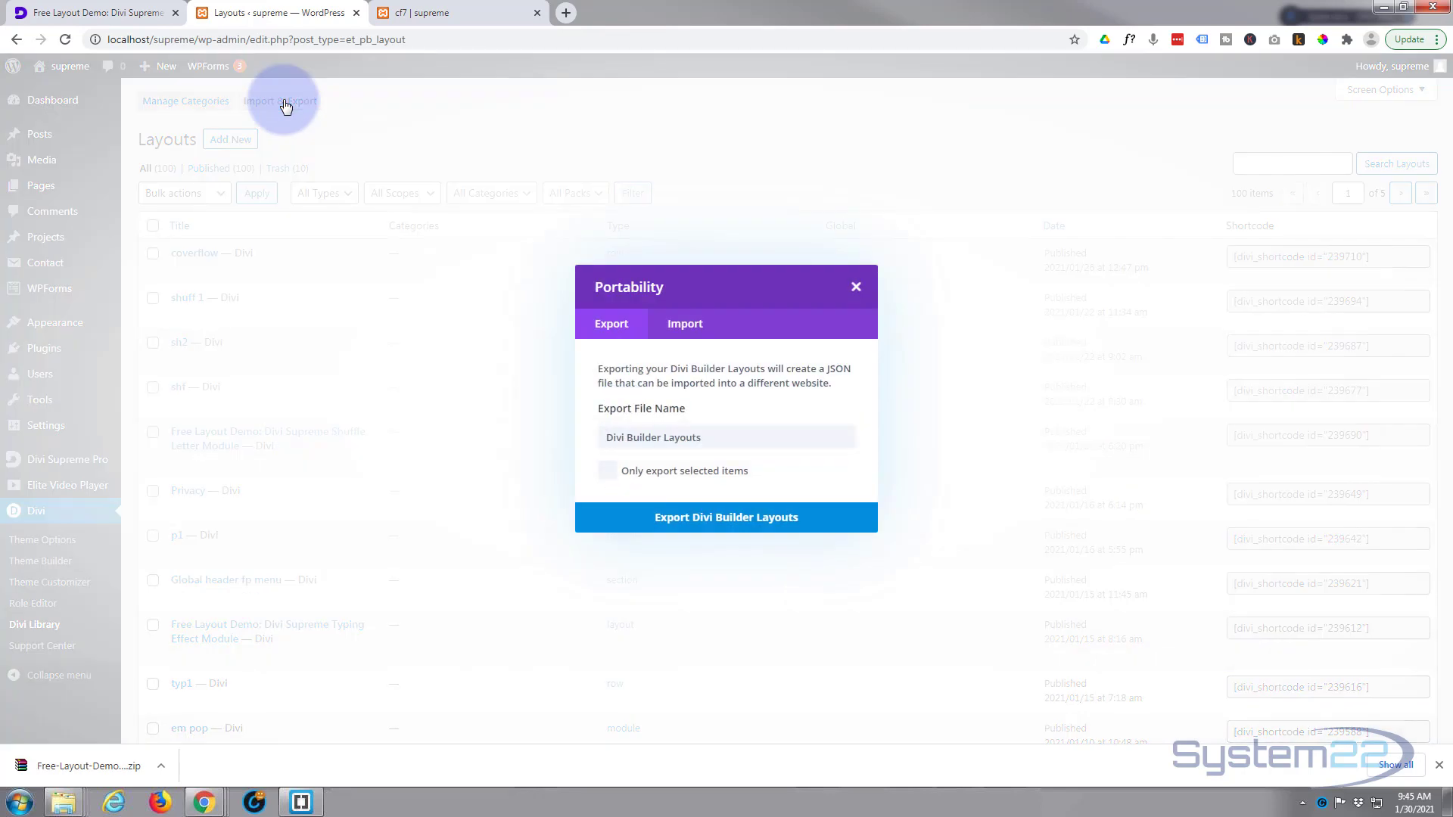
click(690, 318)
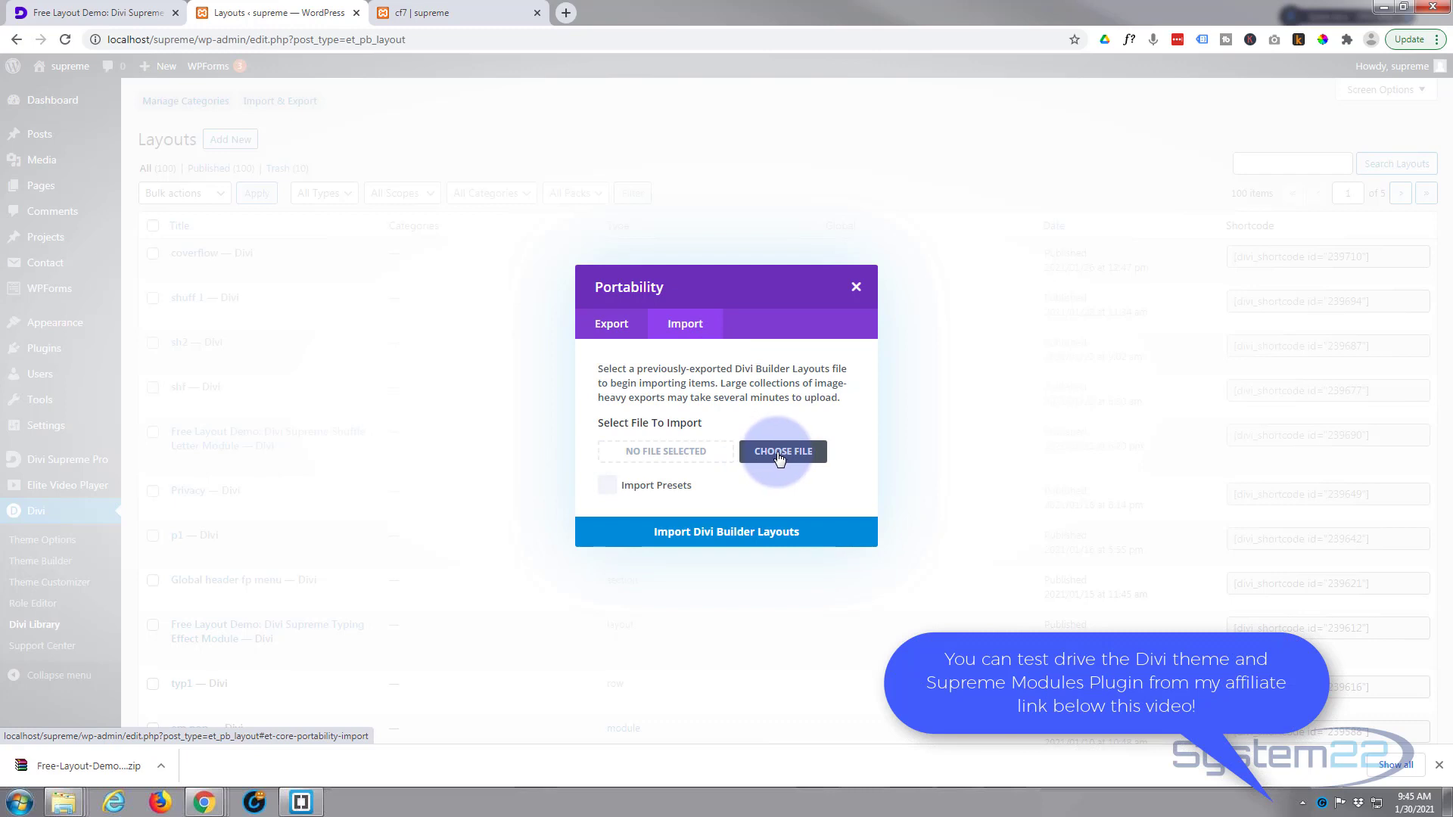
Import the extracted "Free Layout Demo_ Divi Contact Form 7" JSON file from the sup folder as Divi Builder layouts.
click(779, 457)
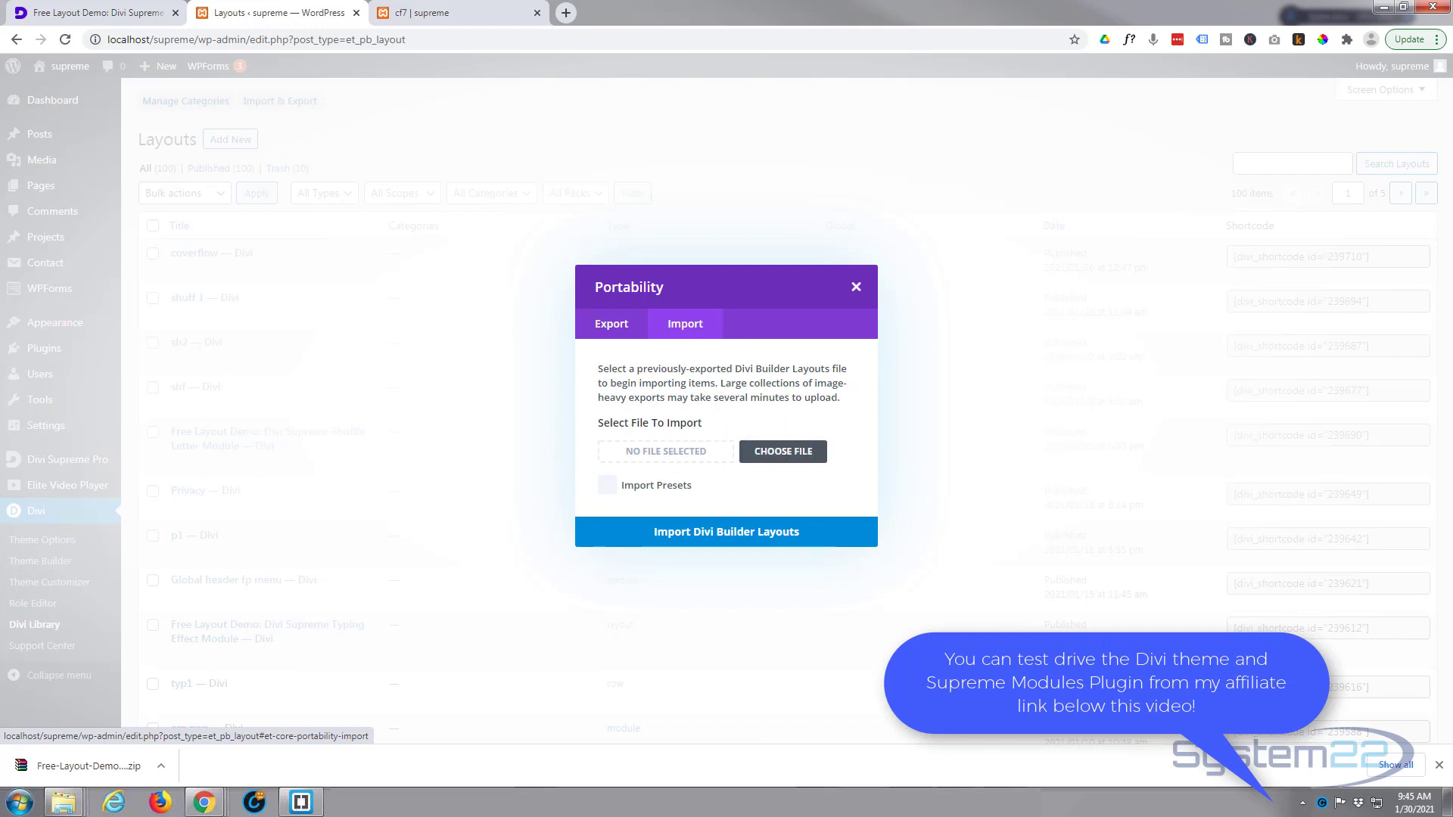
drag(152, 346, 478, 539)
click(172, 642)
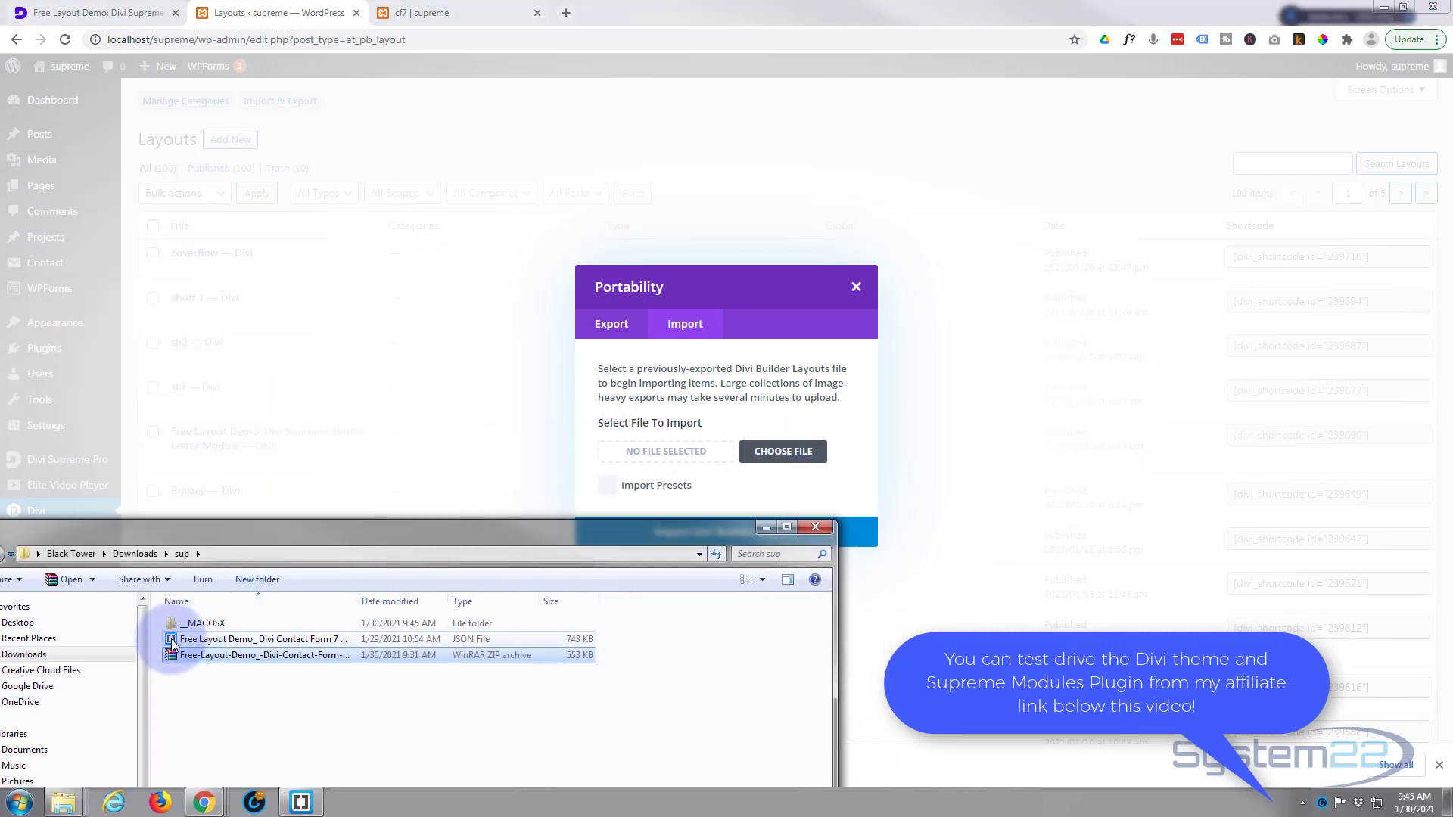
drag(173, 642, 645, 450)
click(680, 536)
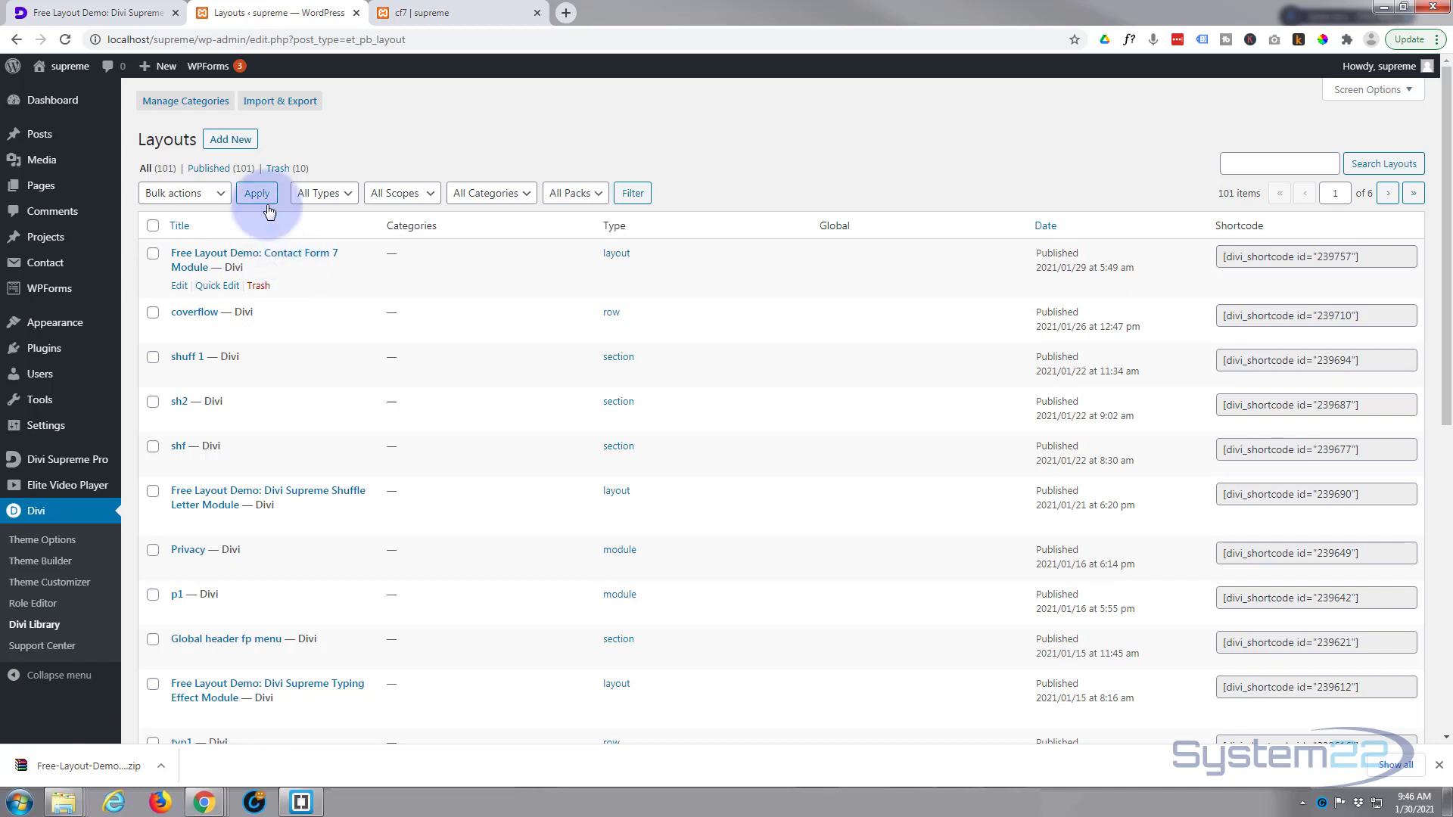
Go to the WordPress plugins and search the plugin directory for "contact form" to find Contact Form 7.
mouse_move(173, 71)
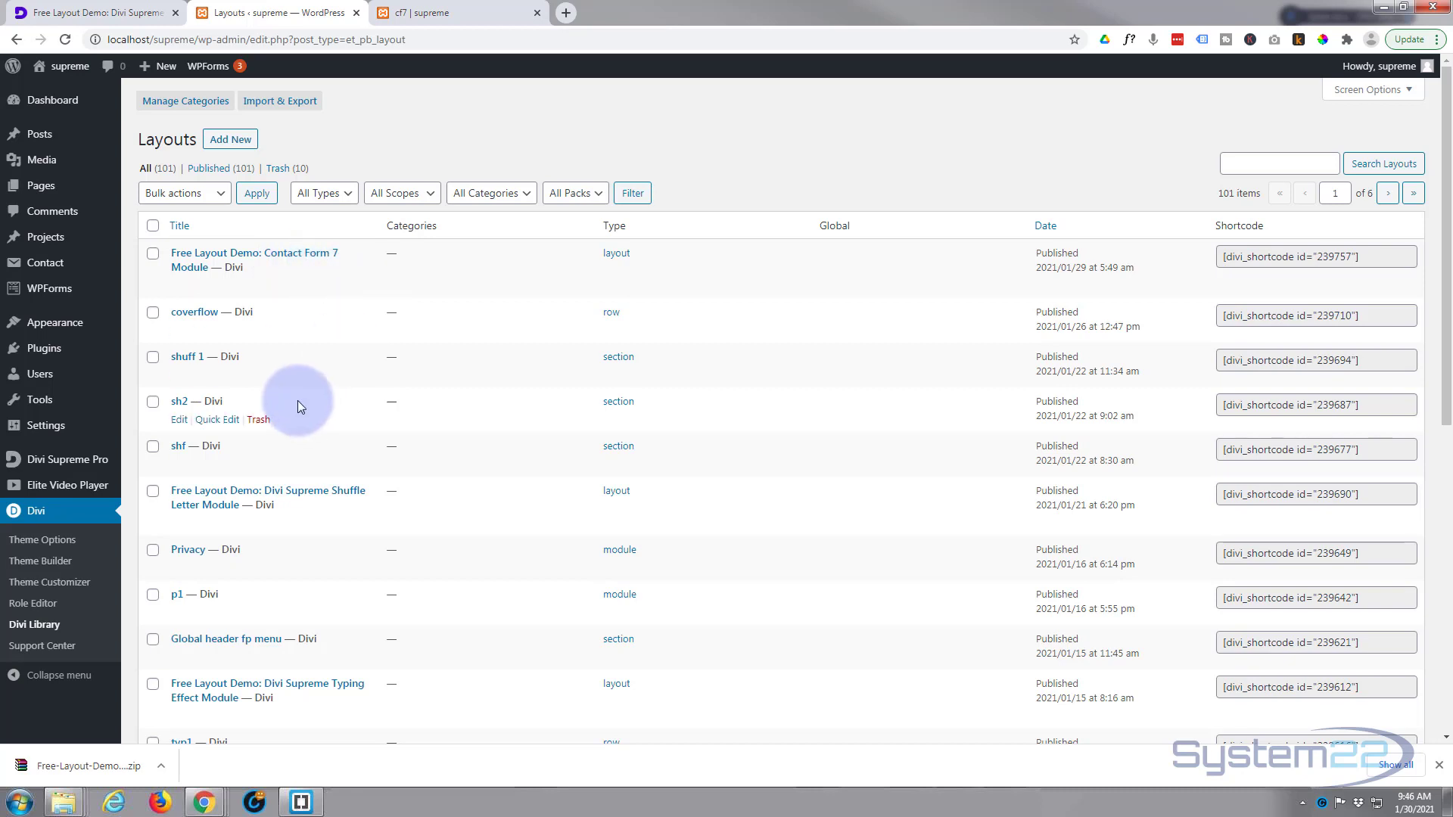
mouse_move(42, 355)
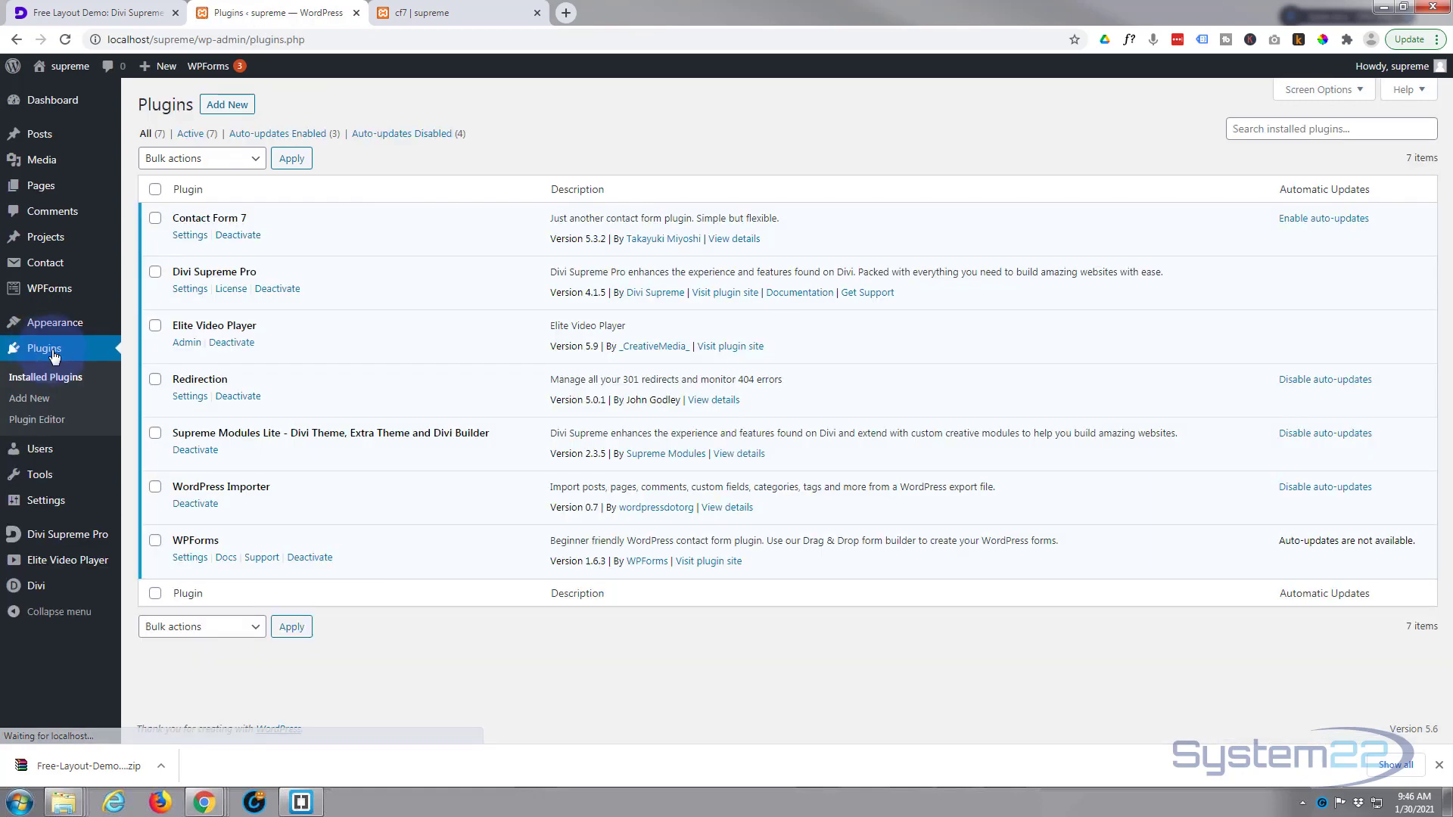
click(1248, 126)
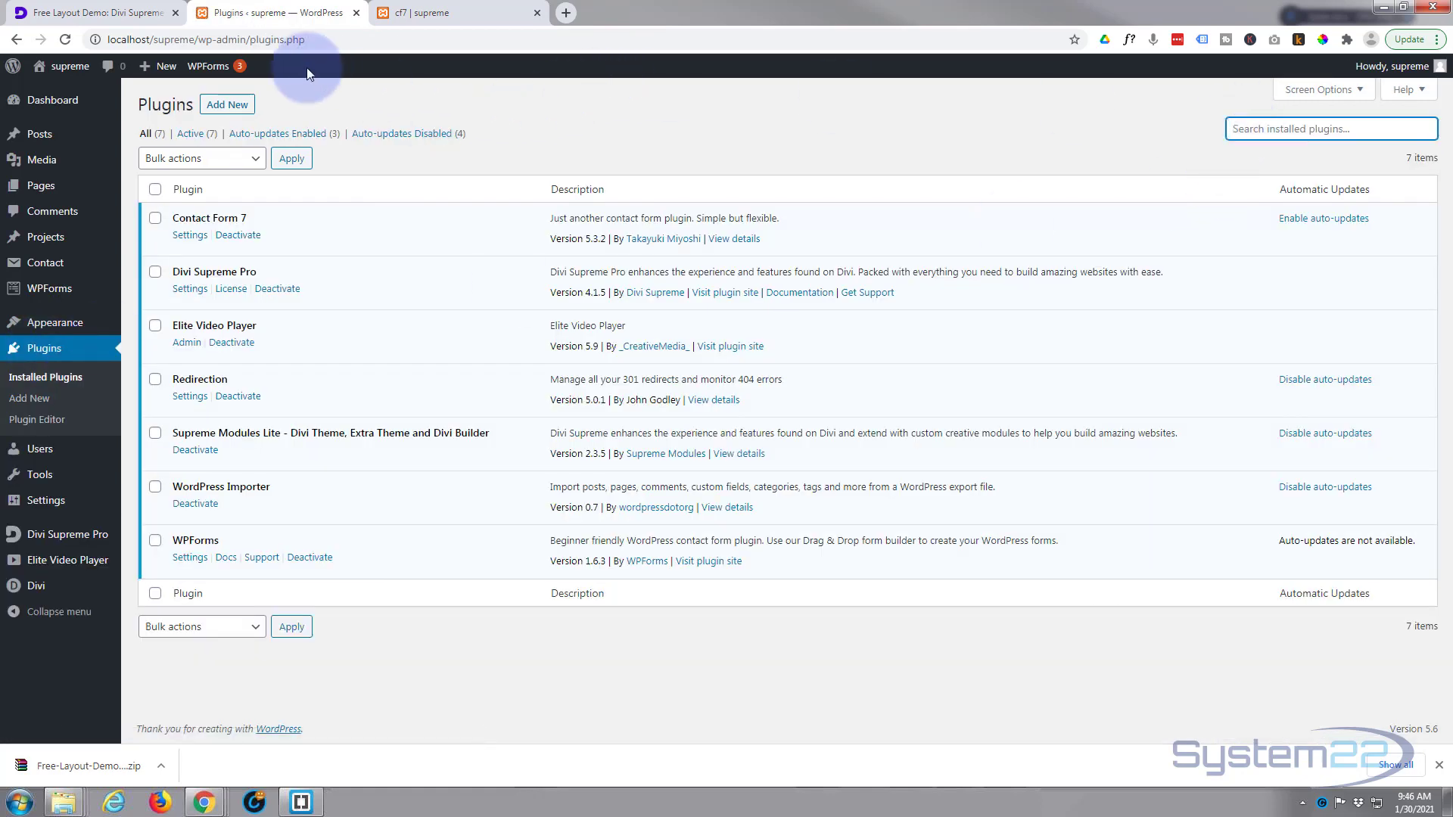
click(218, 106)
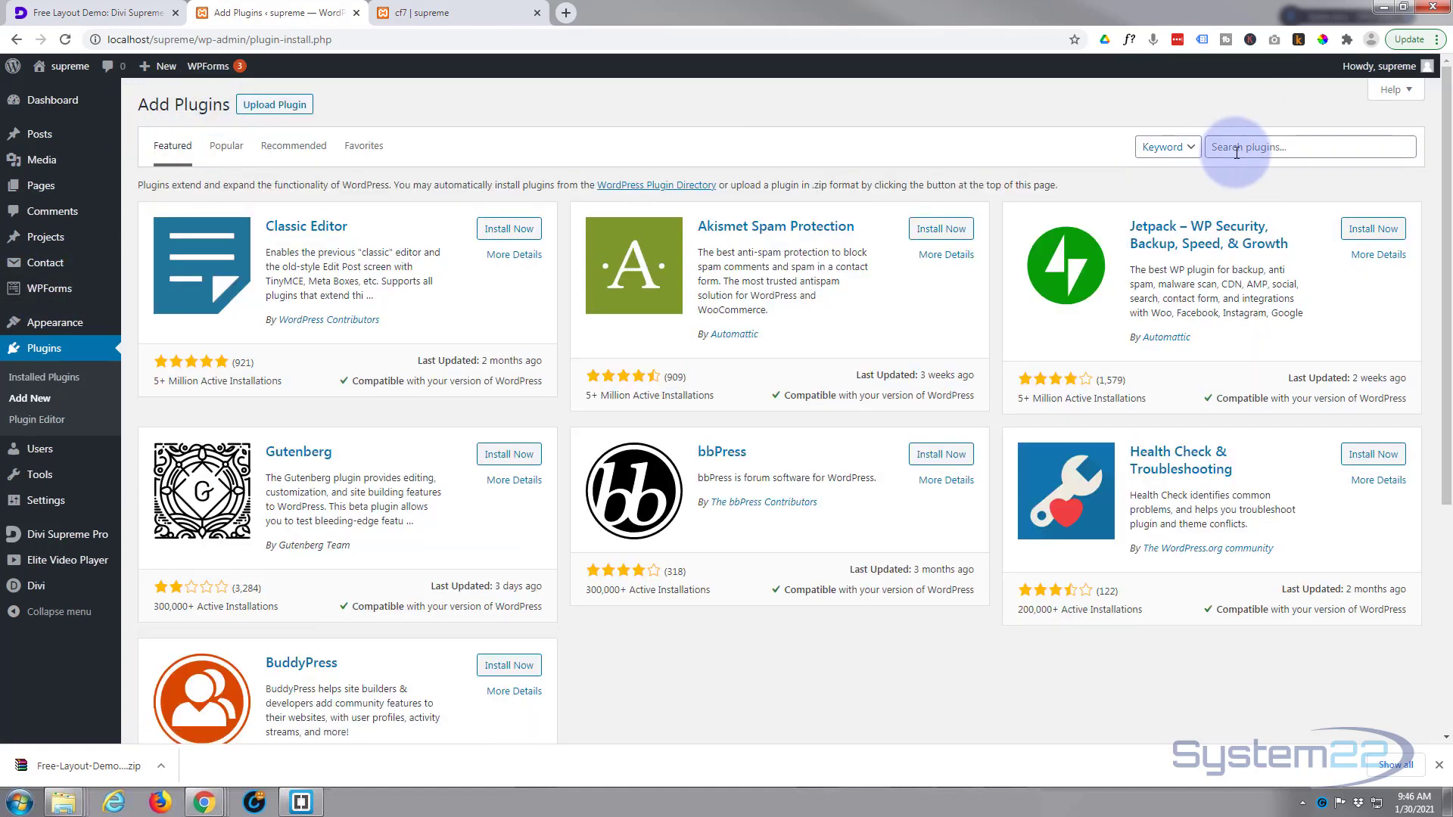
click(1243, 146)
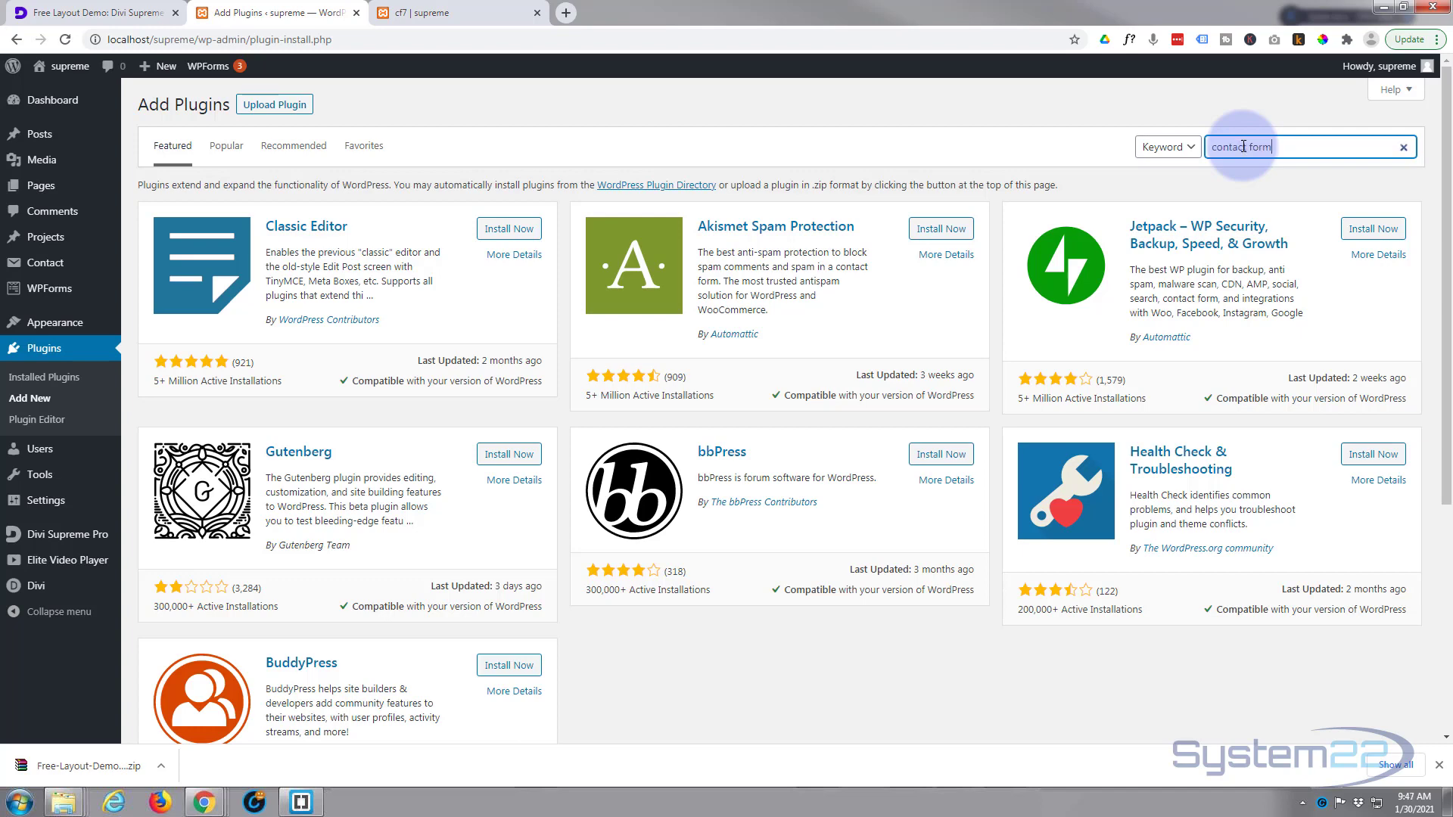
key(Return)
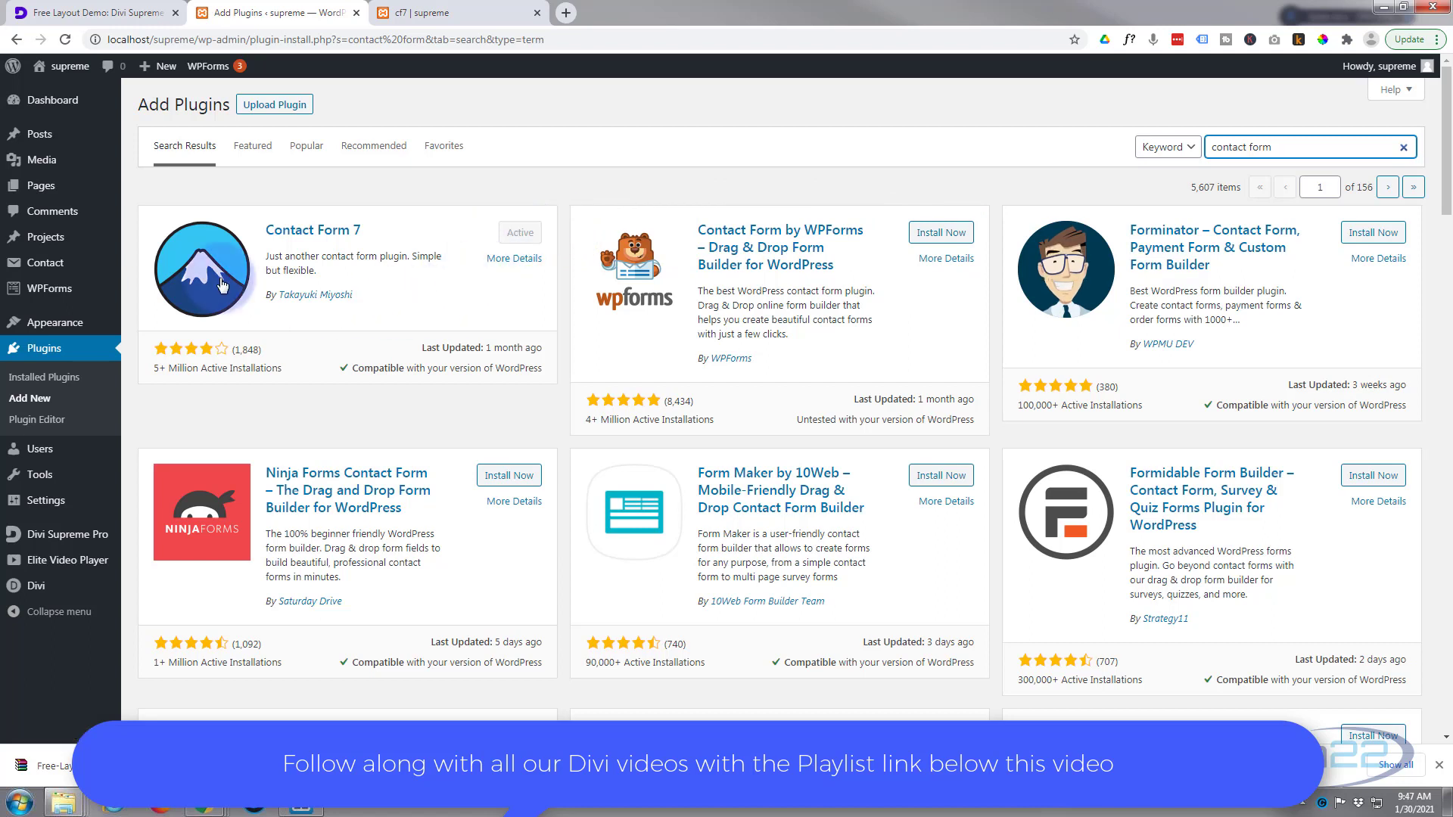
Open Contact form 1 from the Contact Form 7 forms, view its form template and select its shortcode.
click(18, 269)
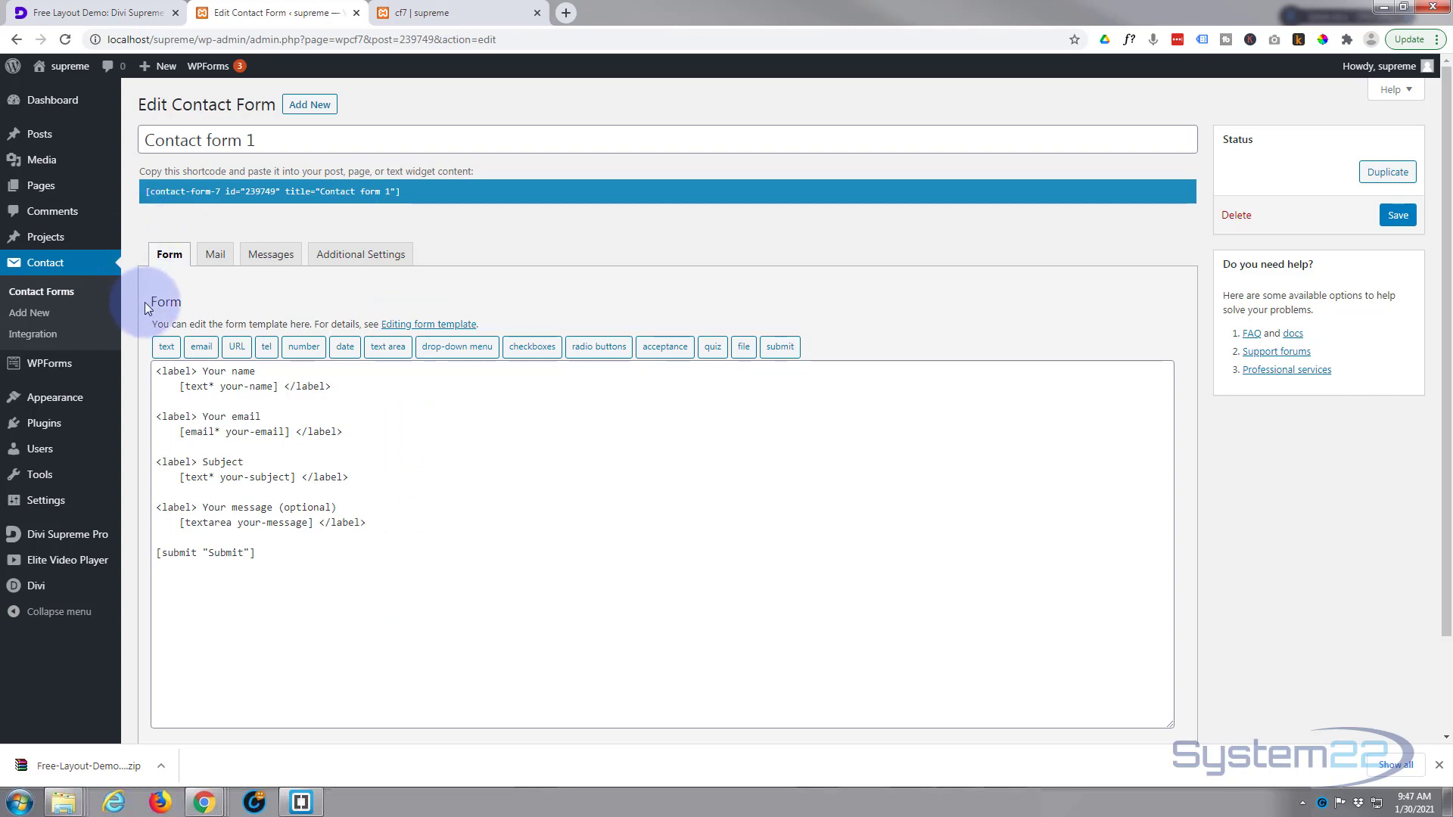
click(168, 257)
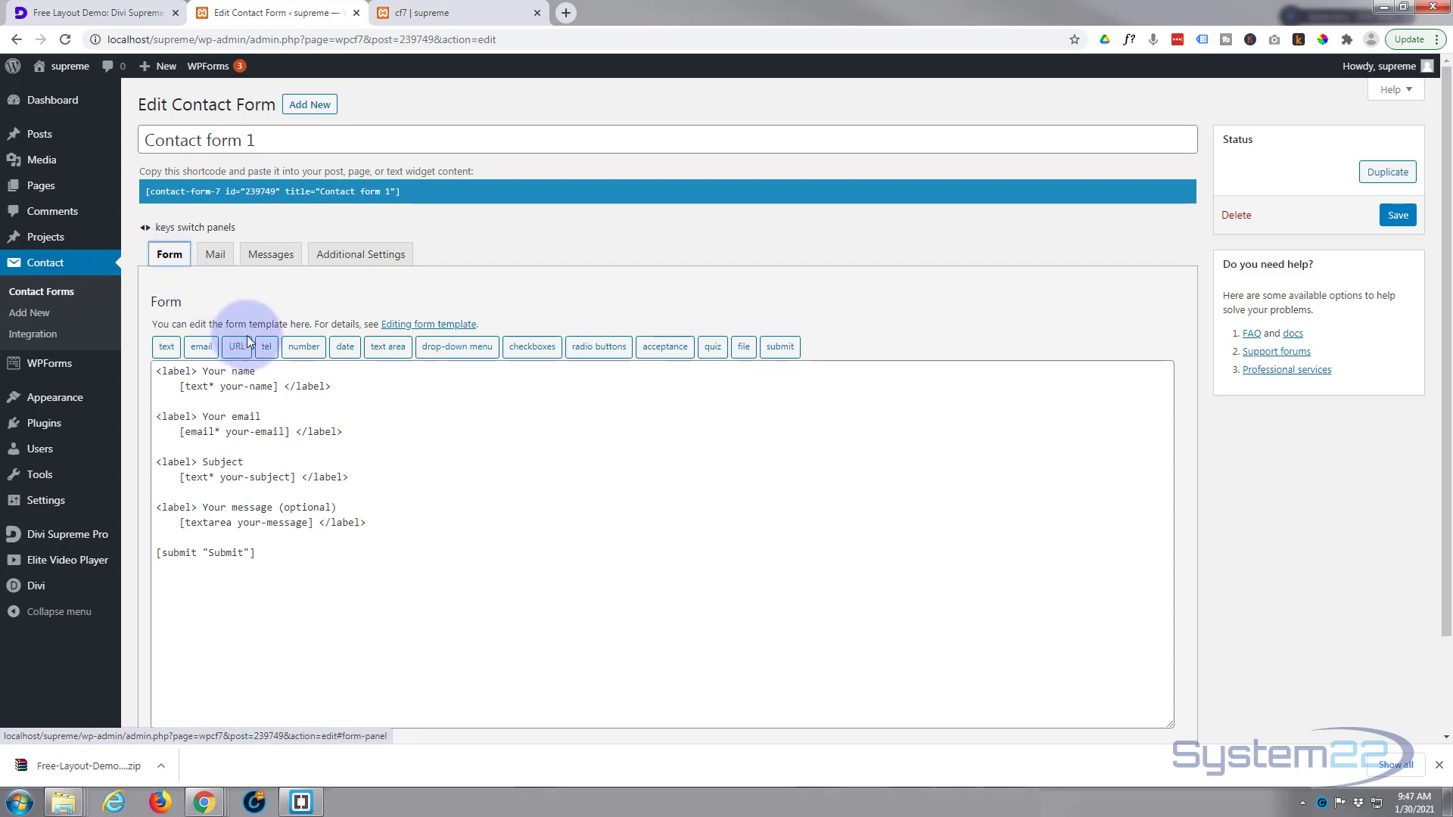
drag(140, 194, 429, 193)
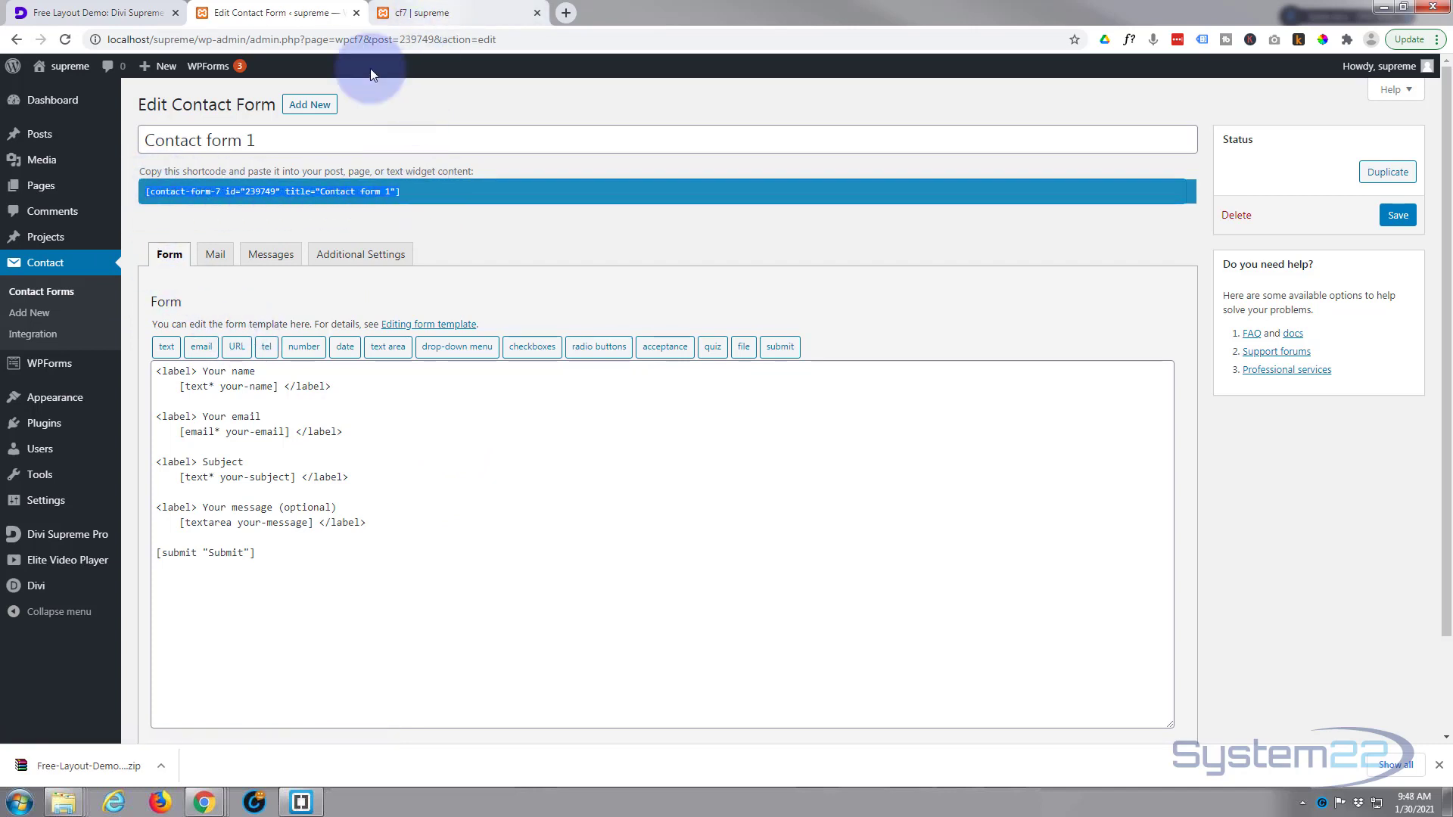
Create a new page titled "contact 7" and start editing it with the Divi Builder.
mouse_move(169, 73)
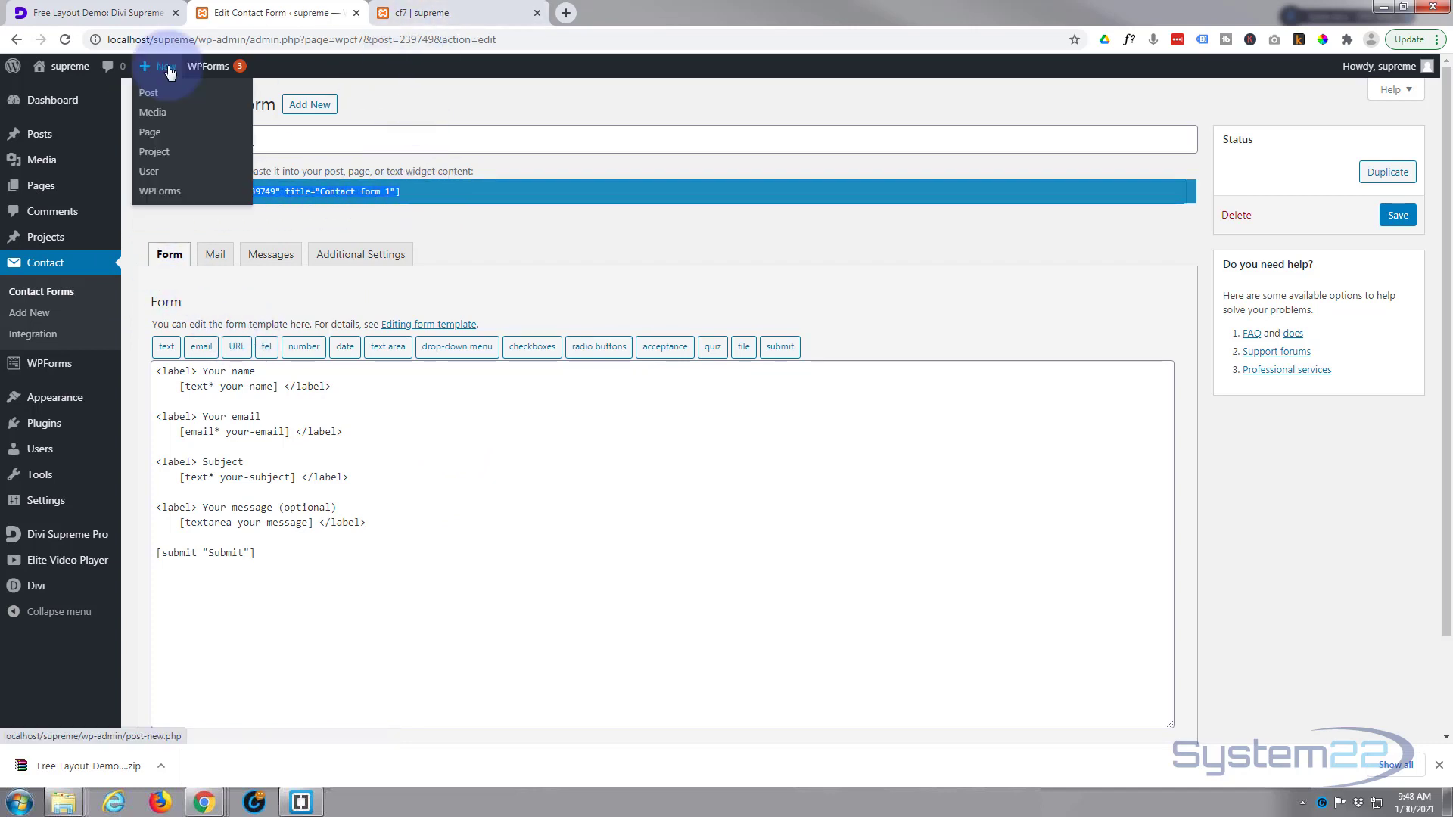
click(149, 133)
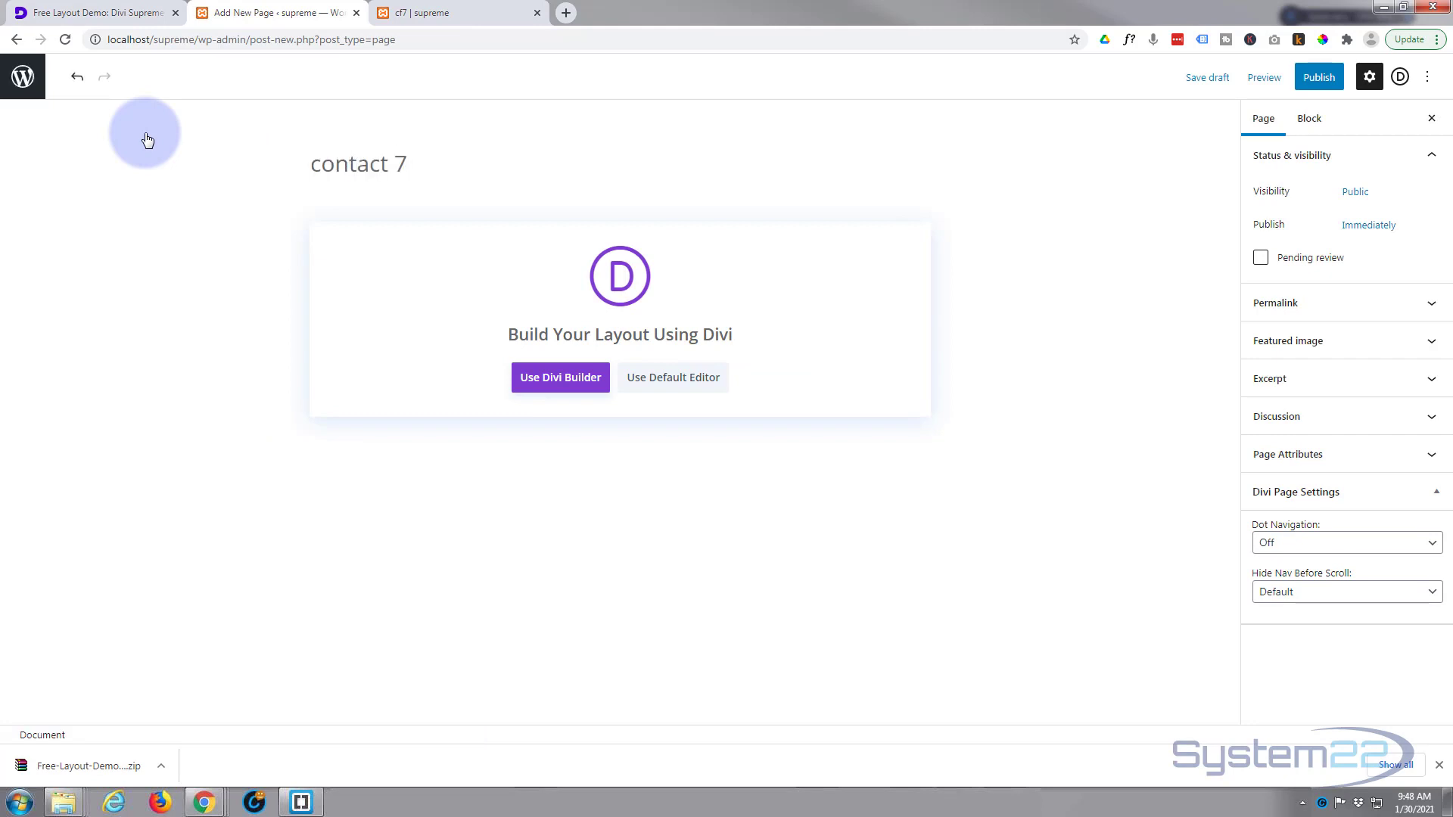
click(558, 377)
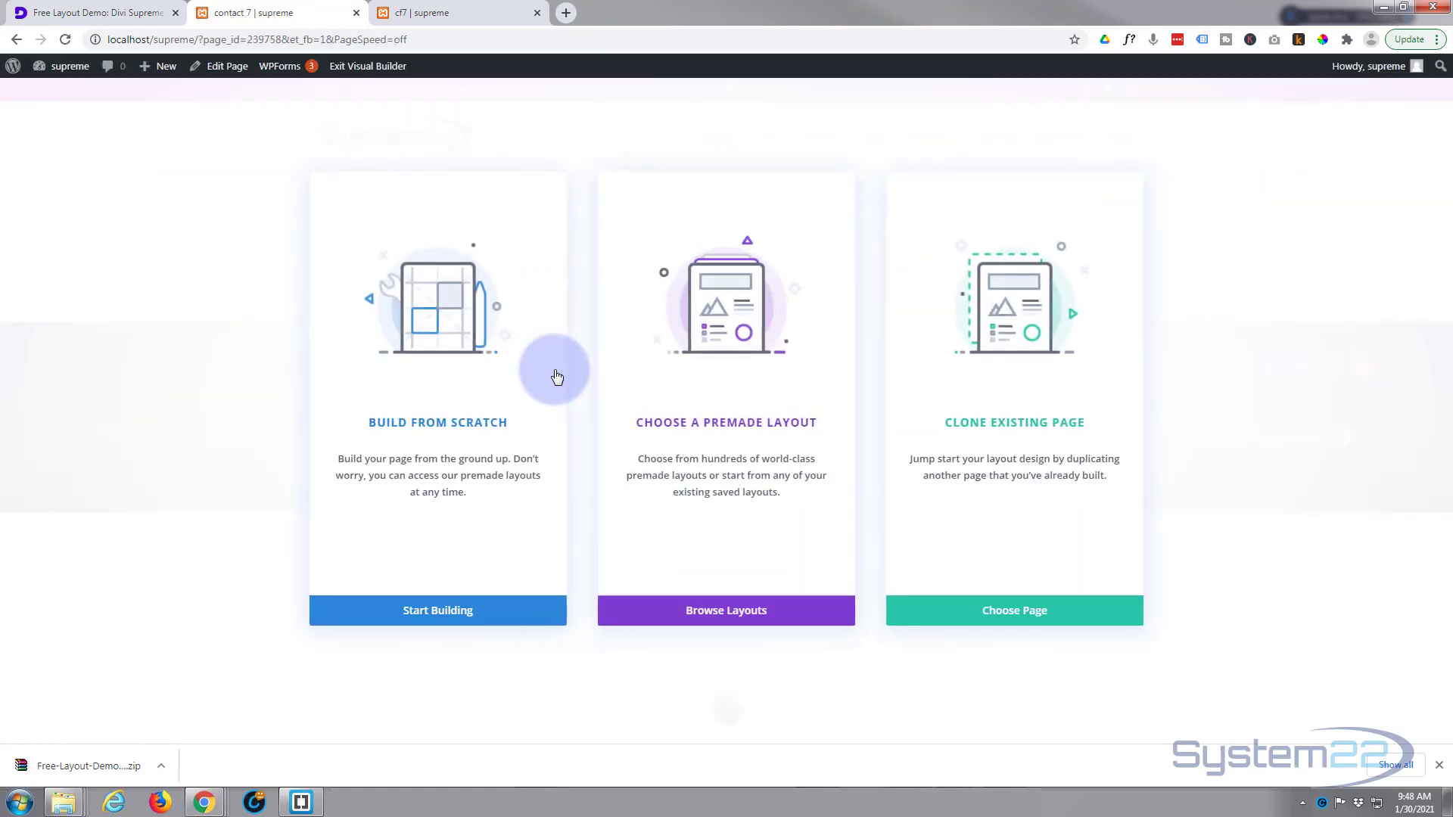
Load the saved layout "Free Layout Demo: Contact Form 7 Module" from the library into the page.
click(708, 617)
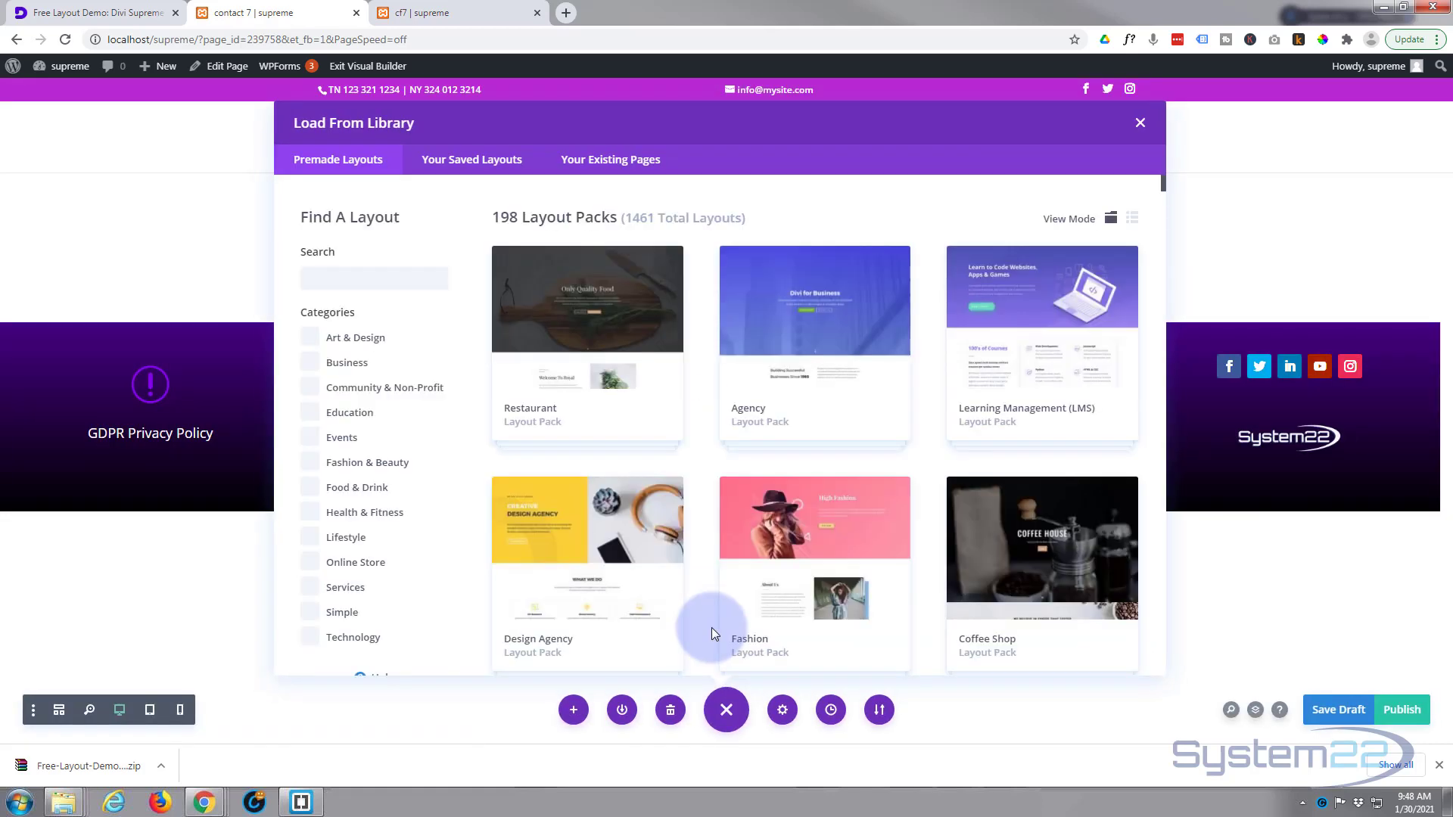
click(493, 164)
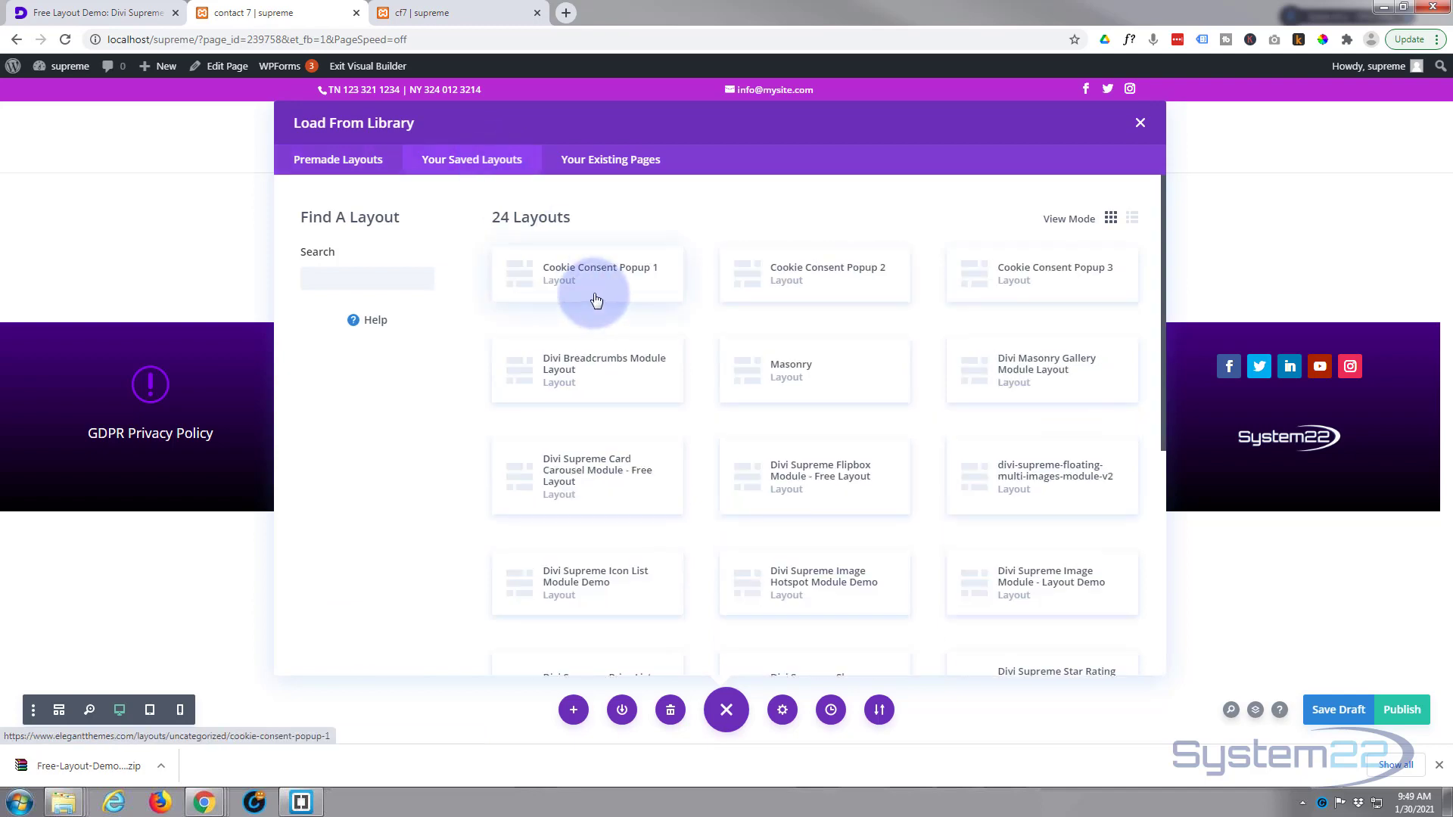
scroll(595, 299, down, 2)
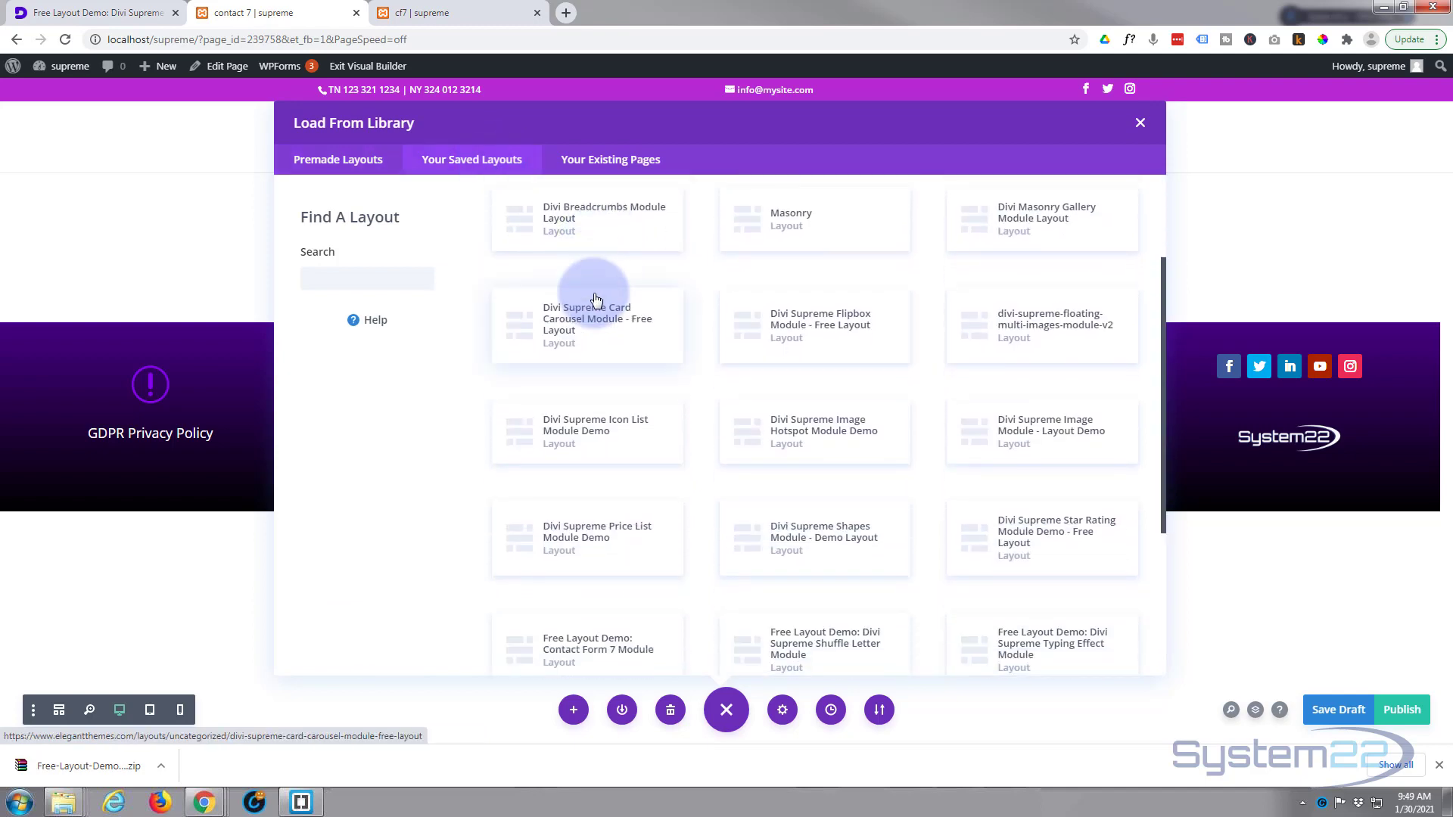
scroll(596, 299, down, 2)
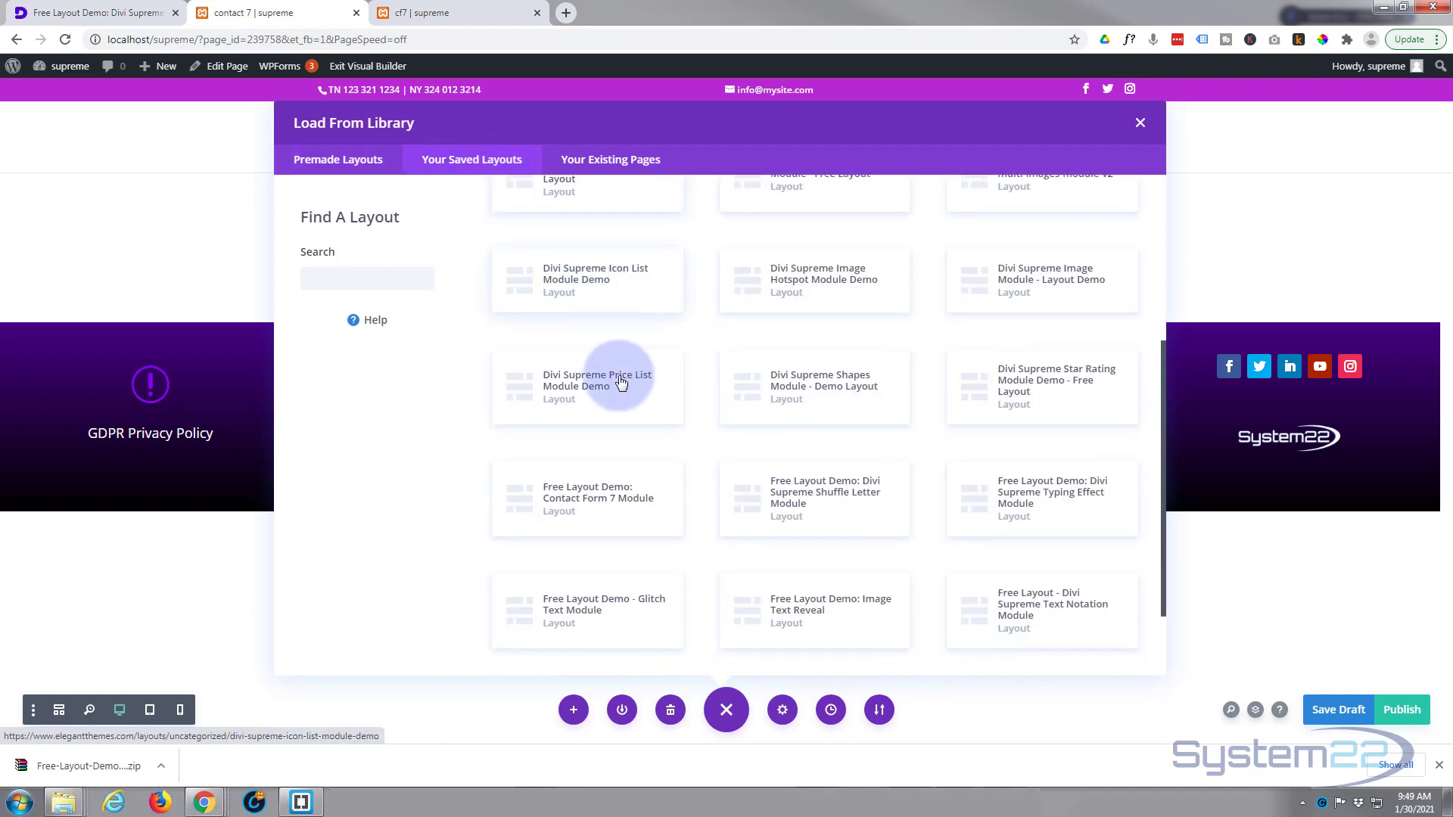
click(604, 504)
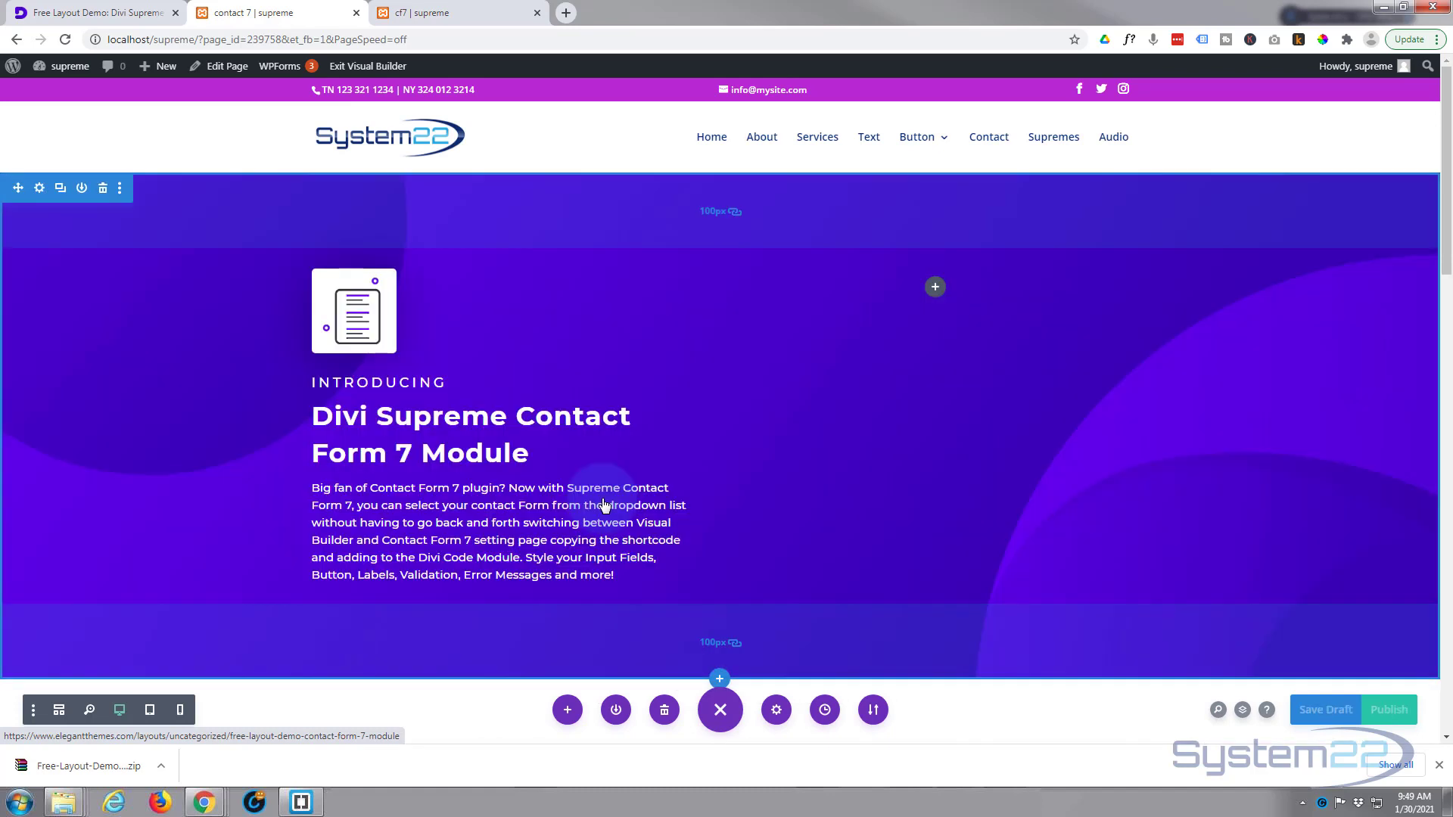
Assign Contact form 1 to the Supreme Contact Form 7 module in the Demo #1 section and save its settings.
scroll(666, 310, down, 3)
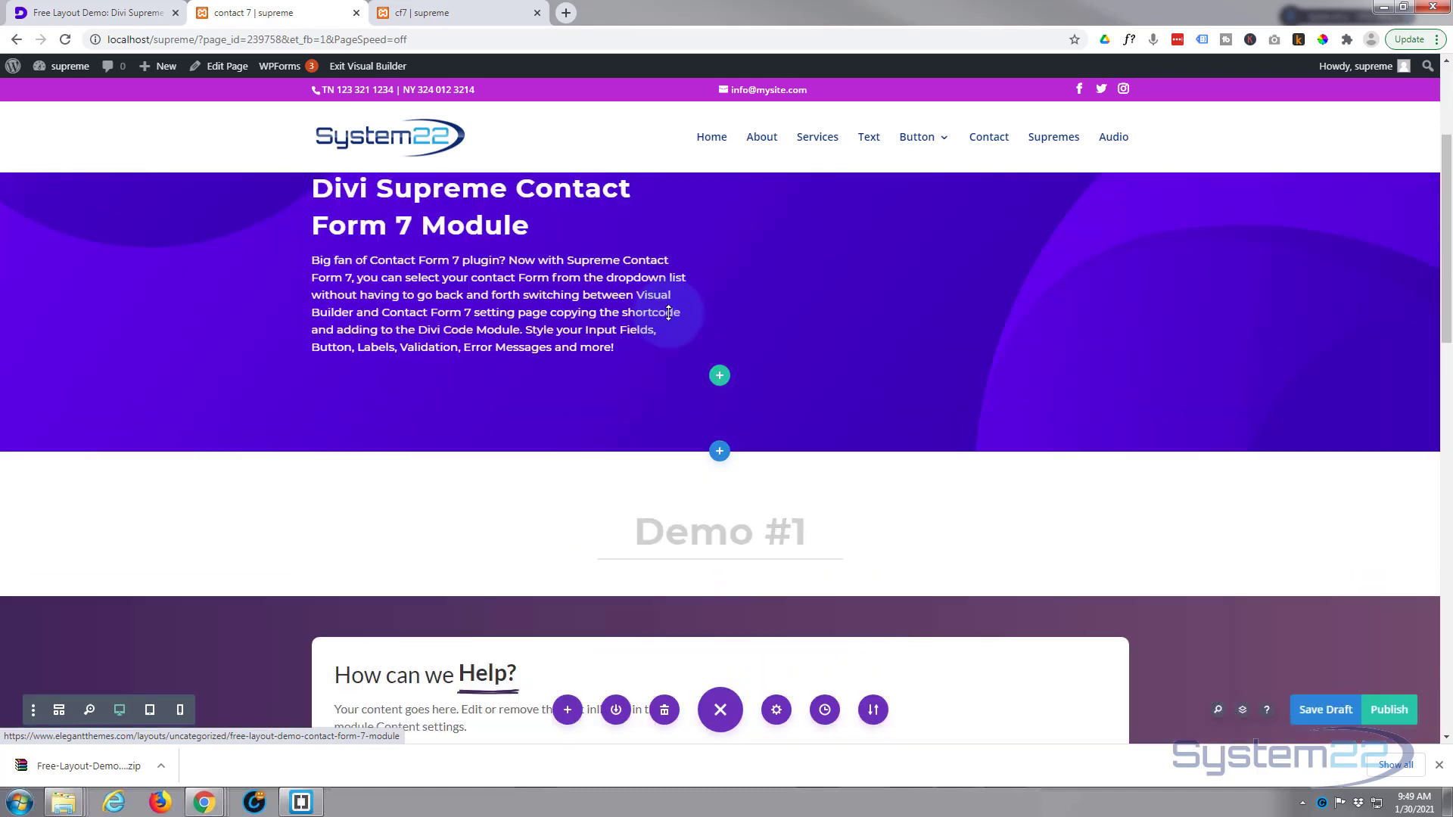
scroll(668, 311, down, 3)
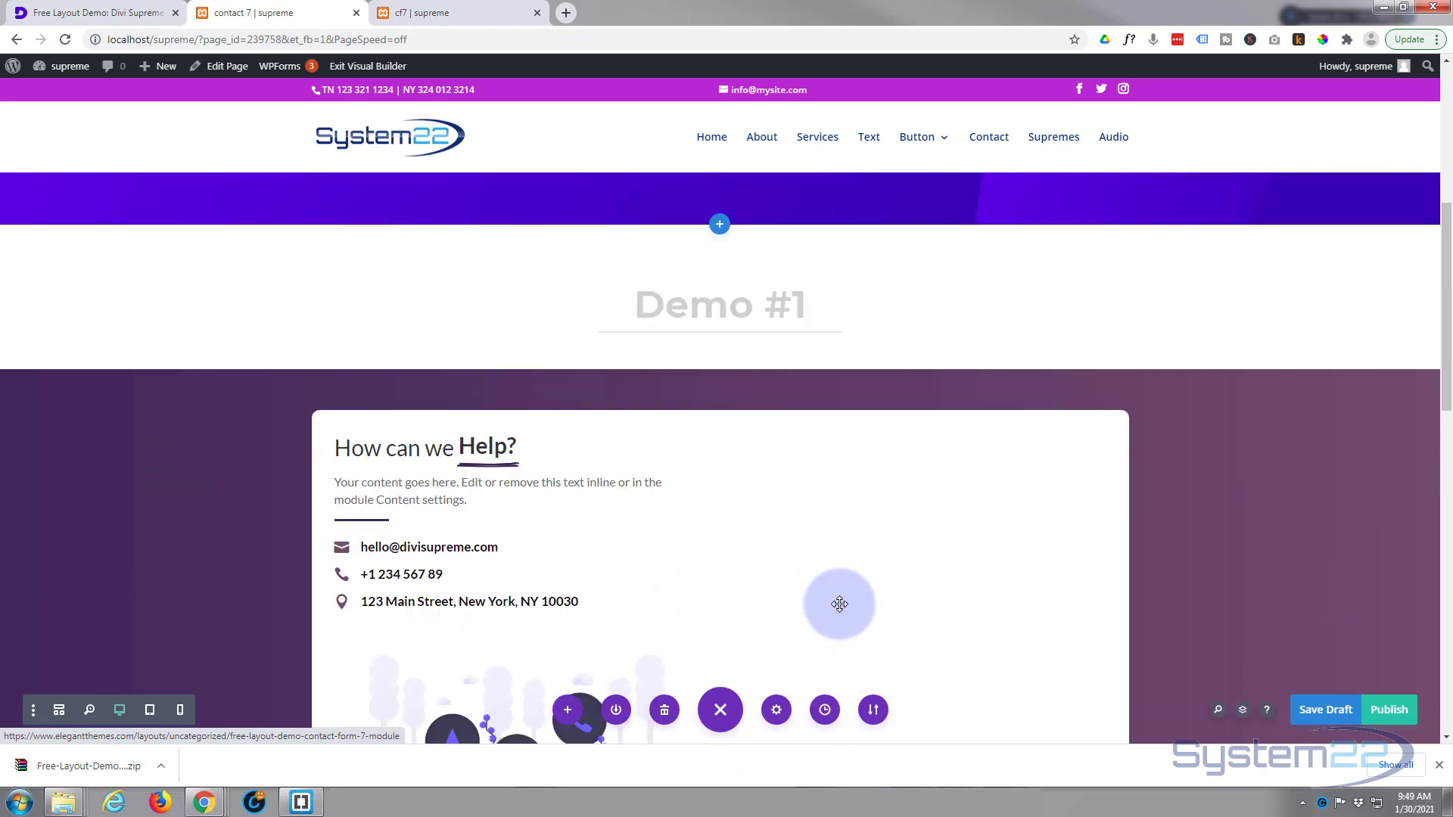
scroll(279, 494, down, 2)
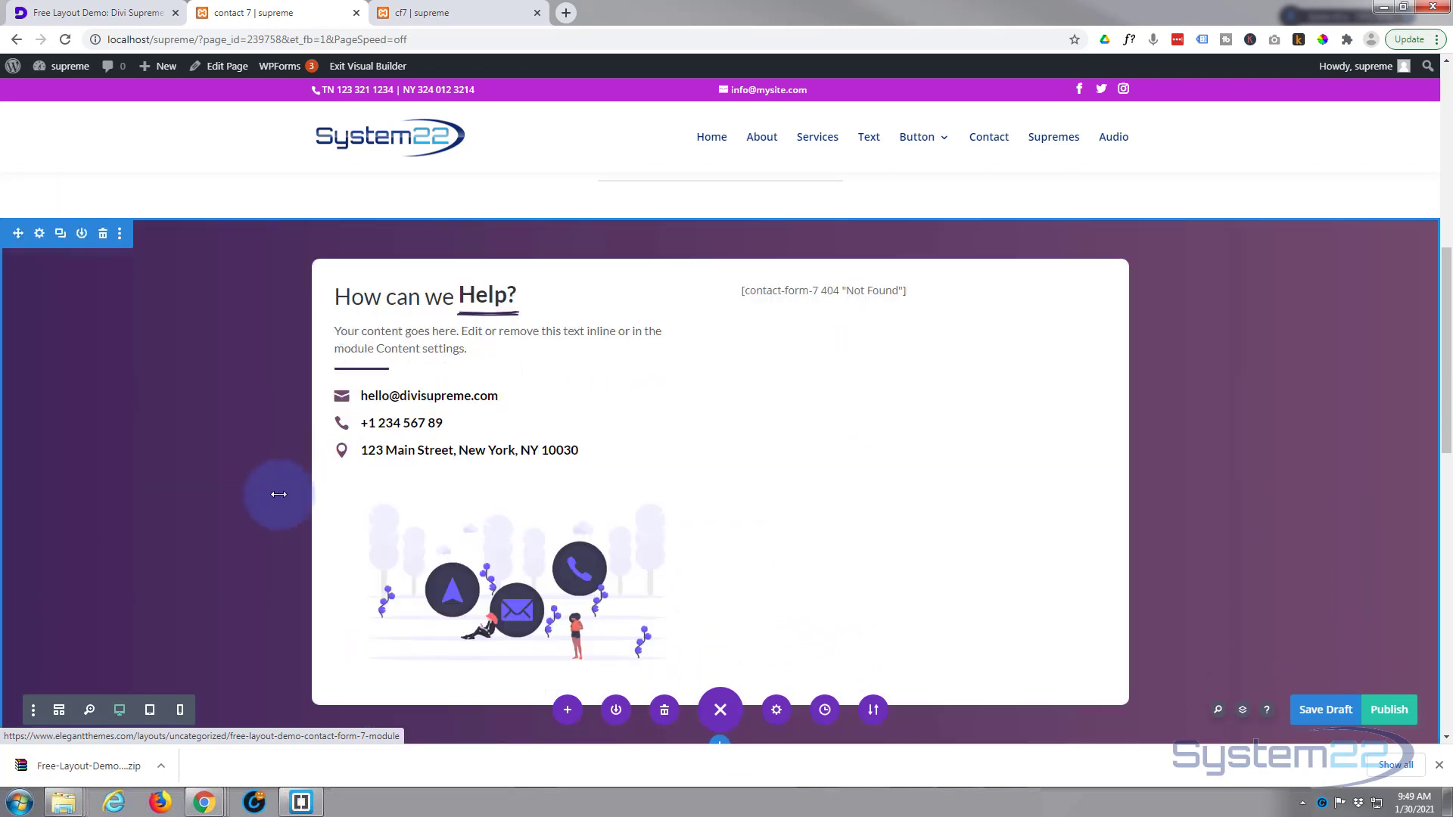
scroll(280, 494, down, 1)
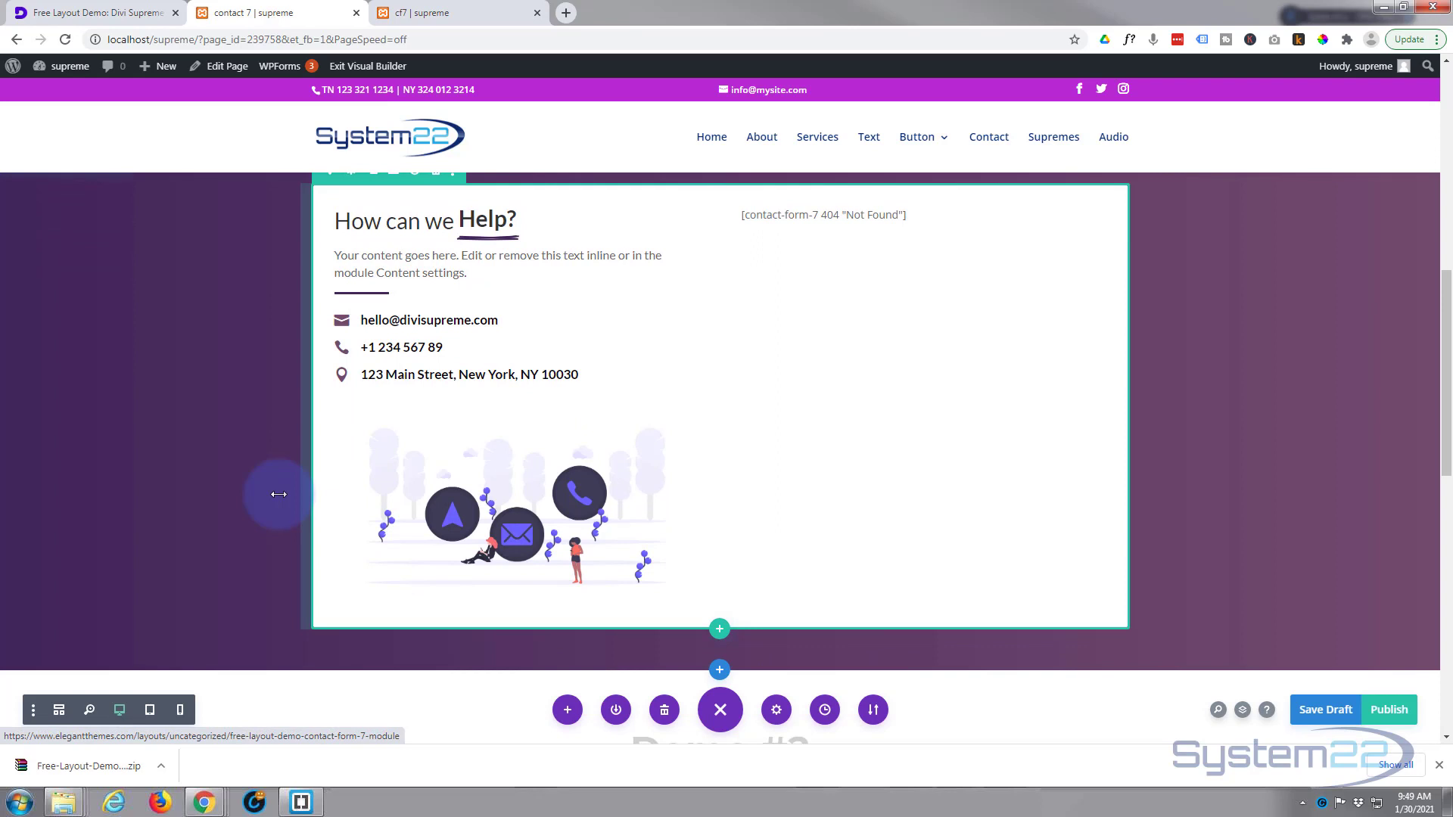
scroll(279, 495, up, 1)
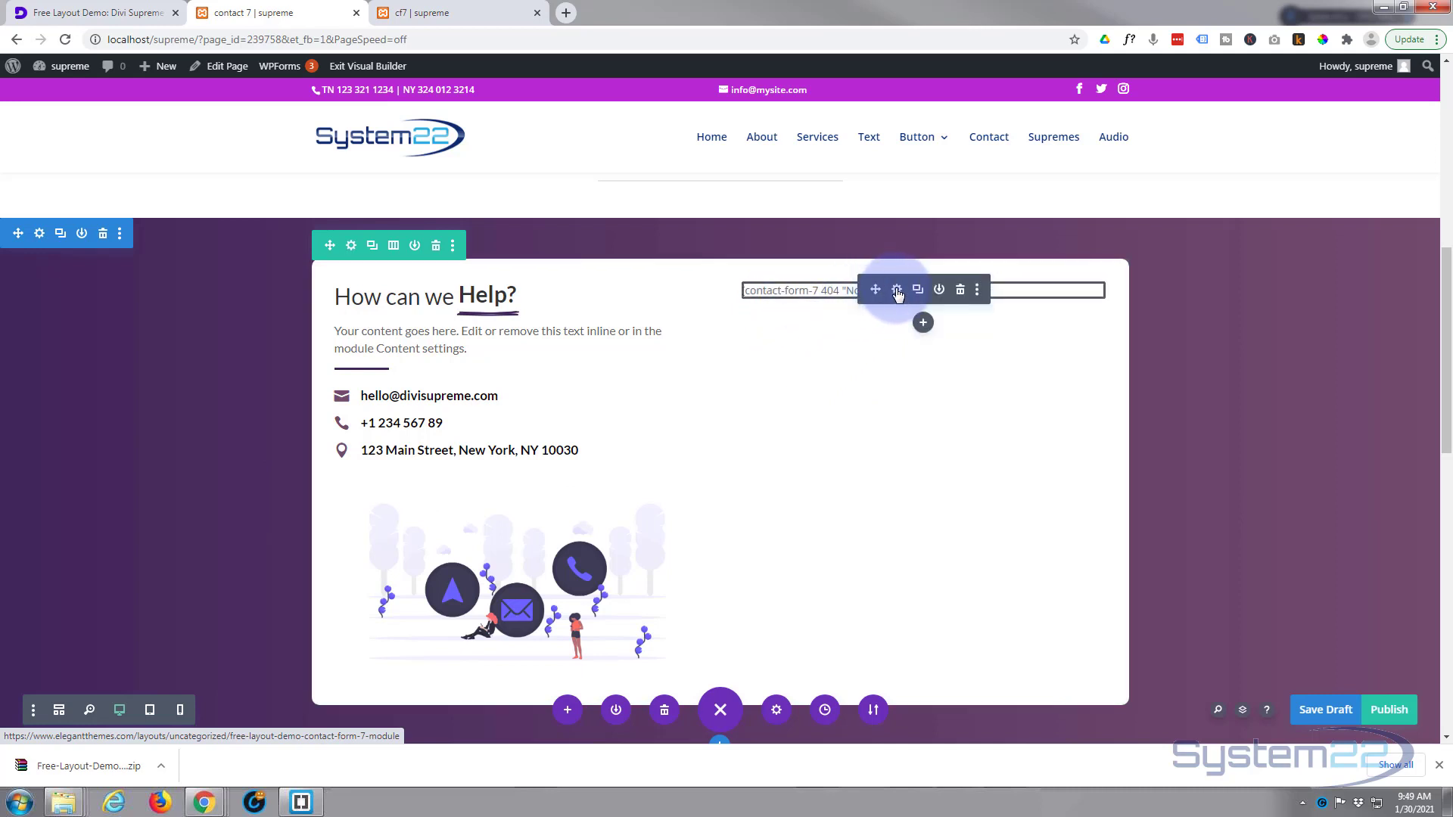
click(898, 291)
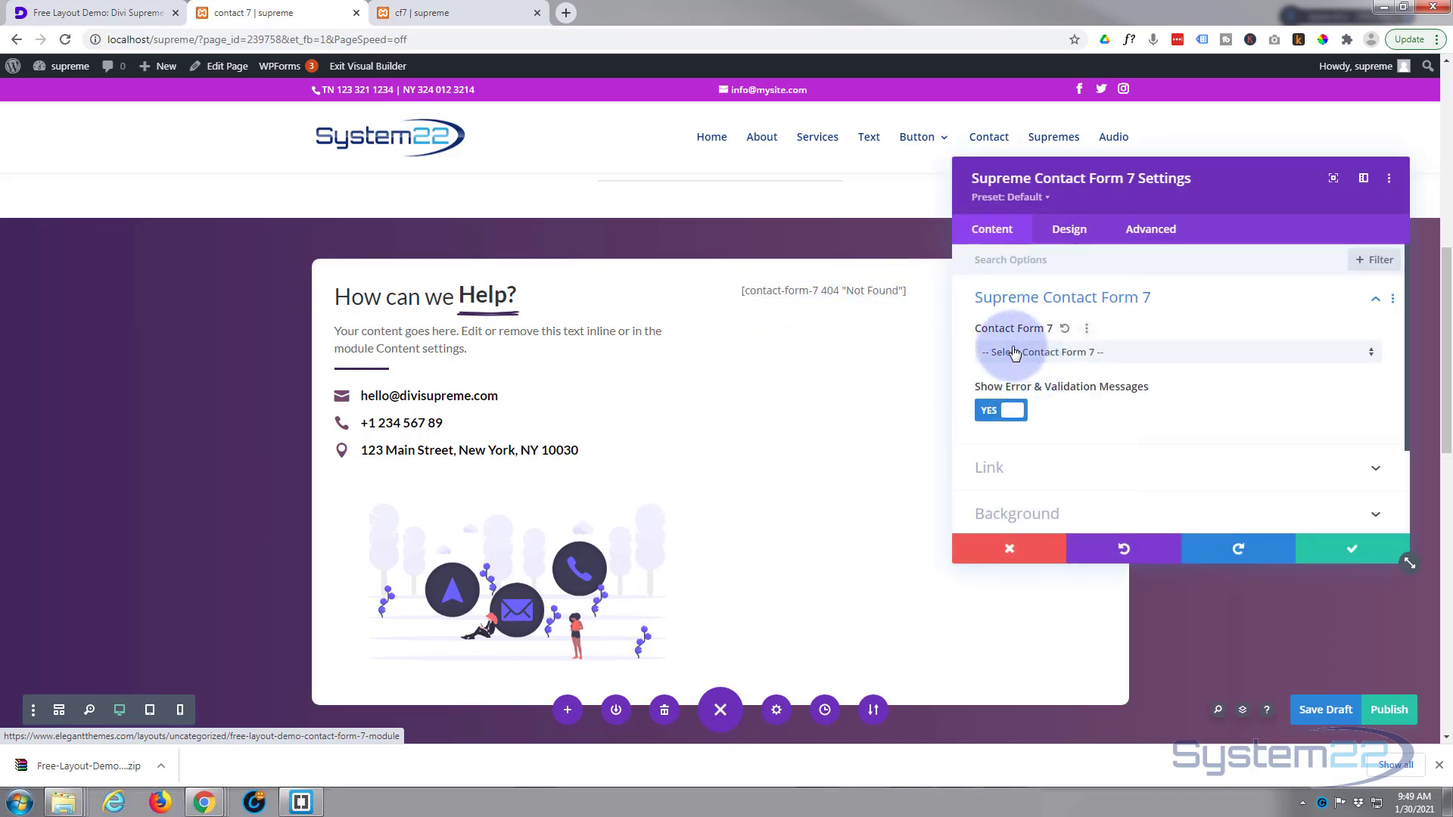
click(1159, 353)
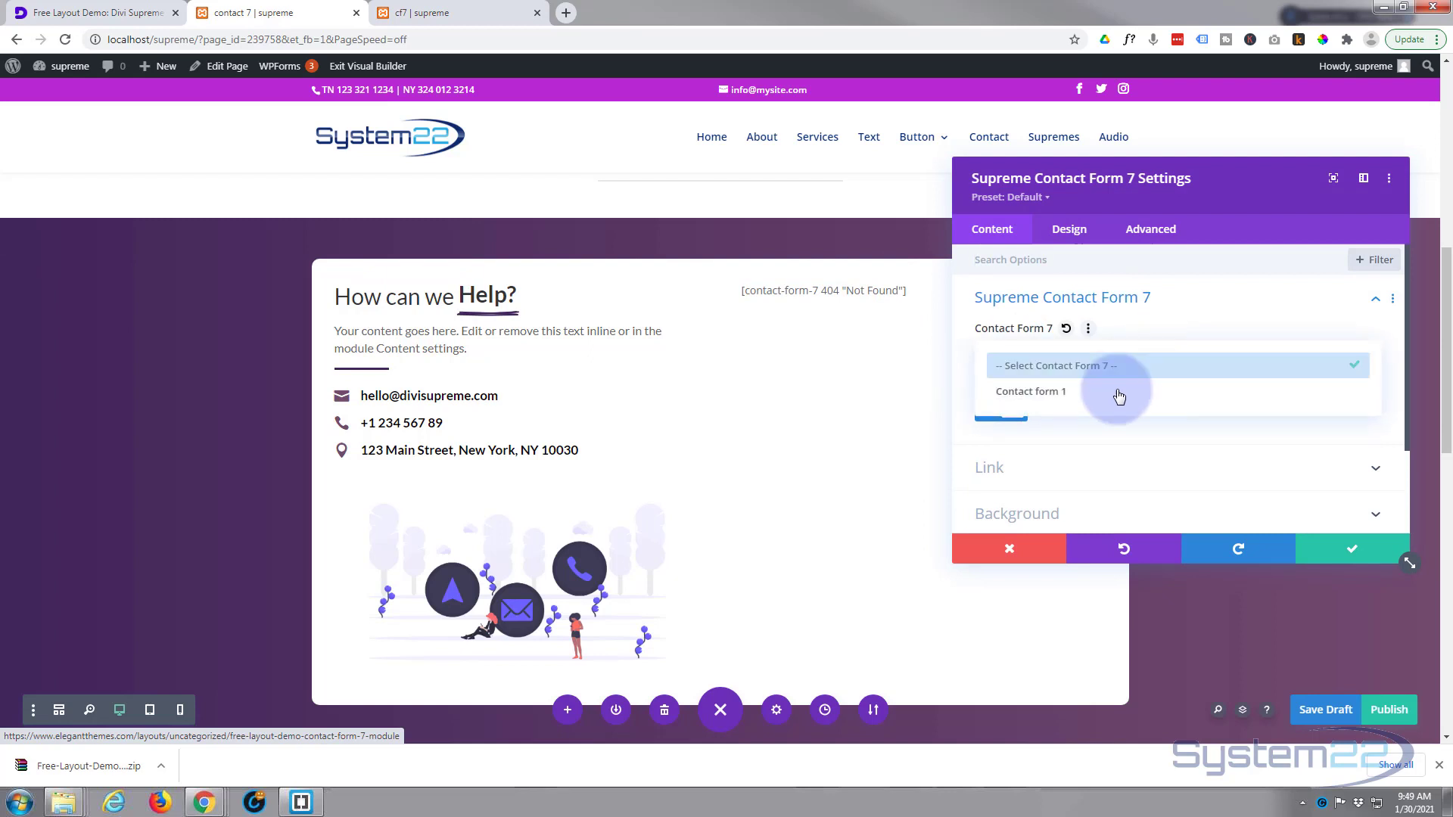
click(1047, 393)
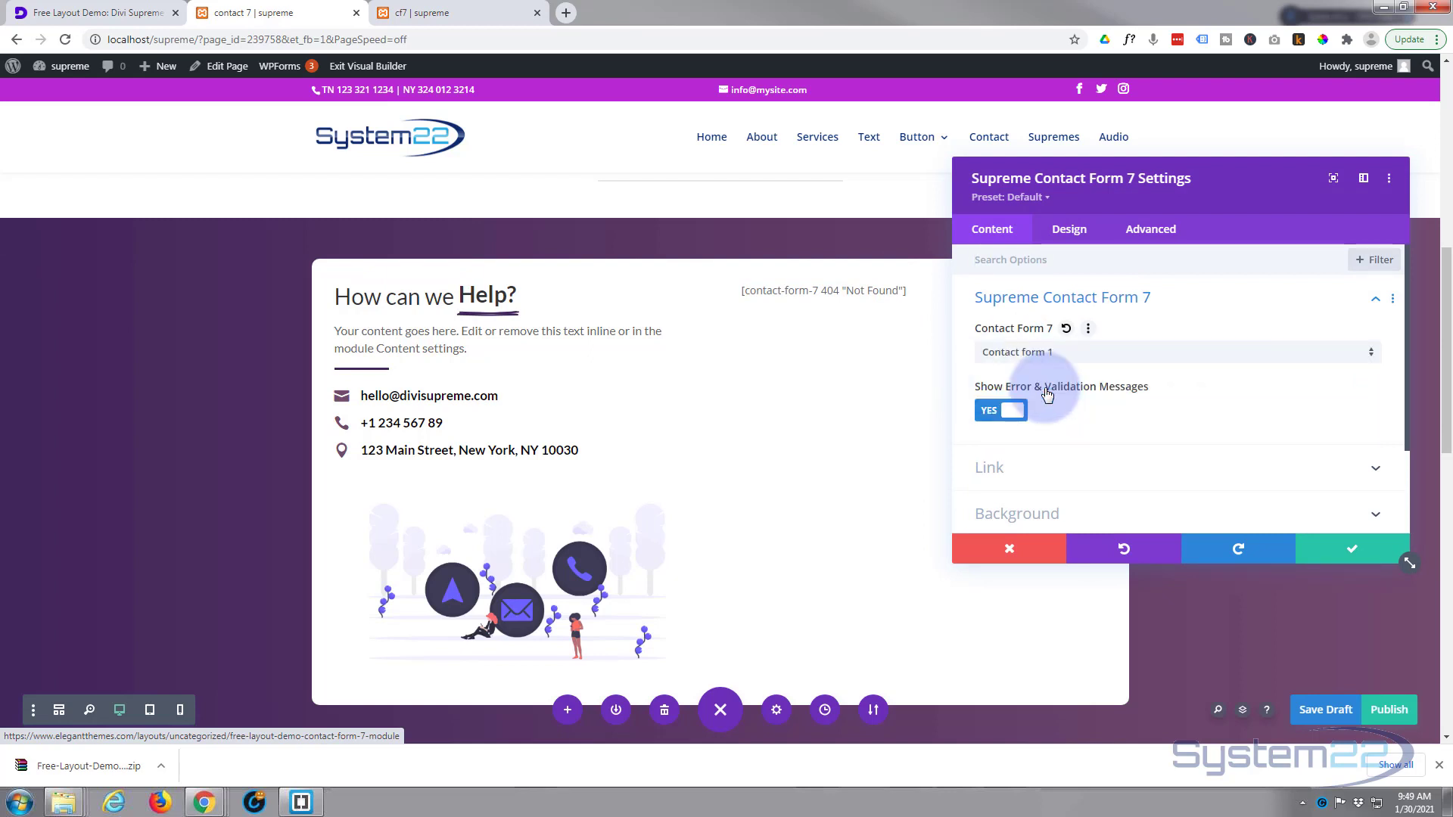
click(1352, 550)
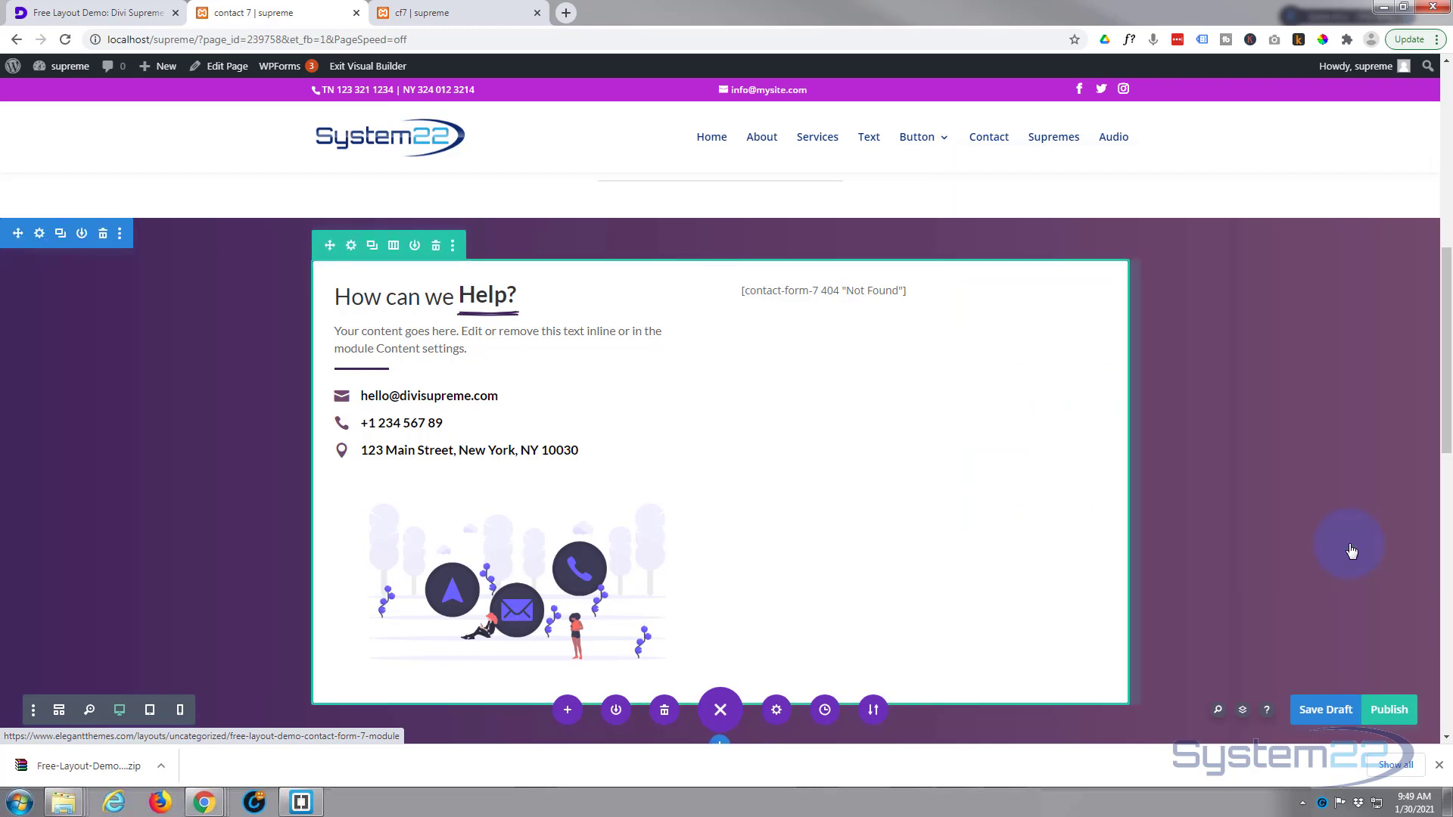
Assign Contact form 1 to the Supreme Contact Form 7 module under "Get in Touch with Us" in Demo #2 and save its settings.
scroll(1268, 529, down, 4)
scroll(1268, 529, down, 6)
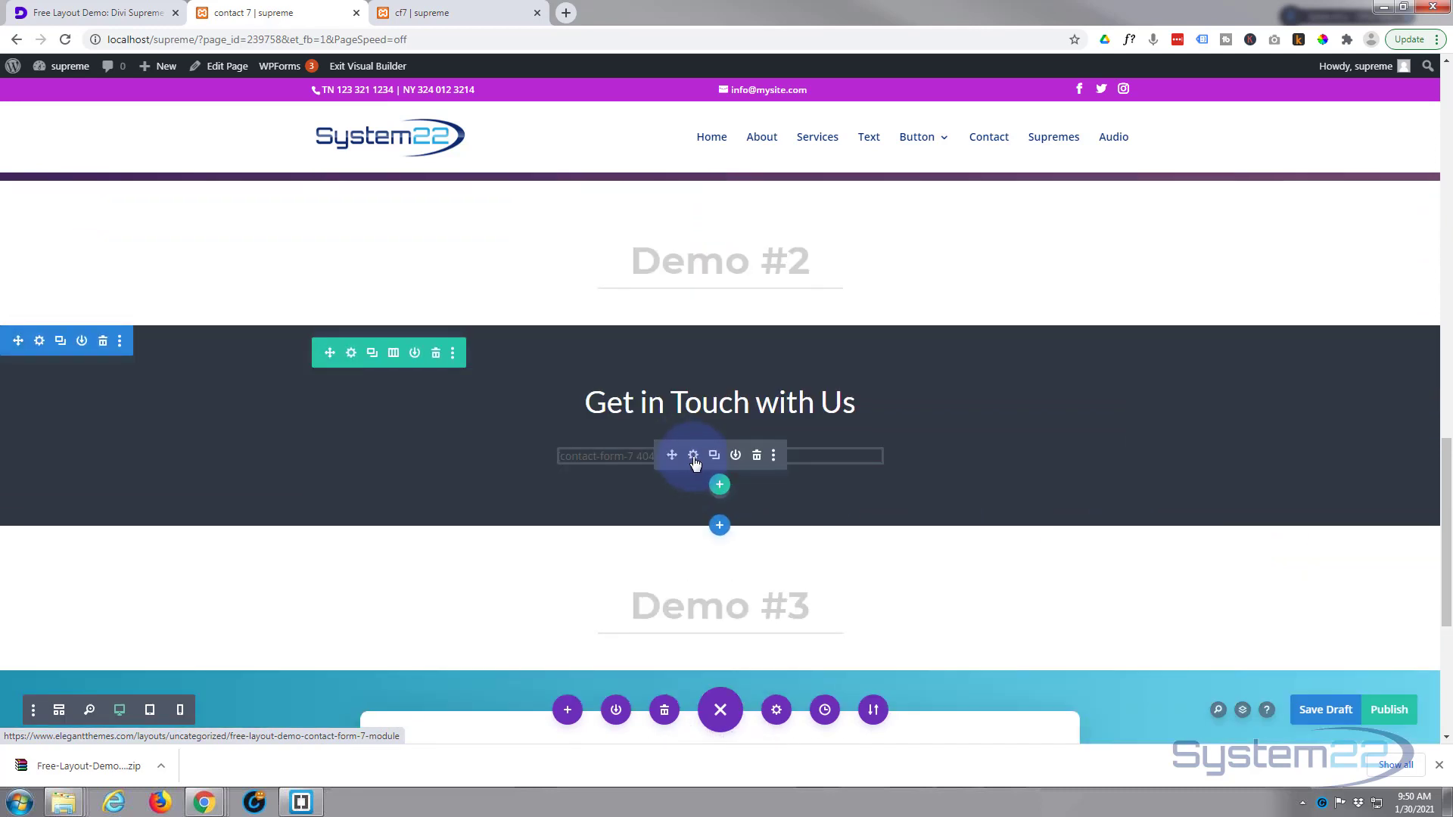
click(693, 456)
click(1135, 352)
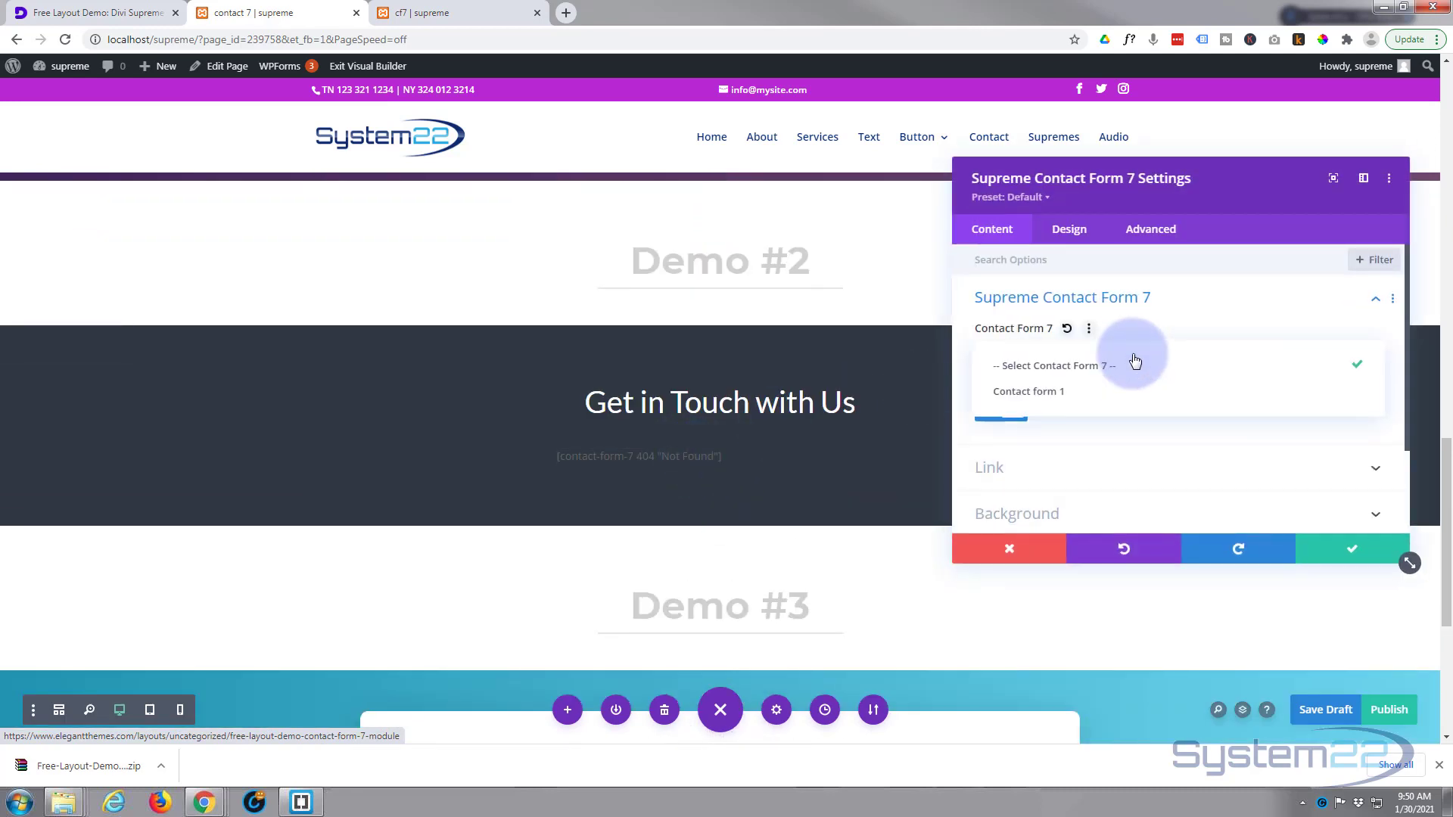
click(1096, 392)
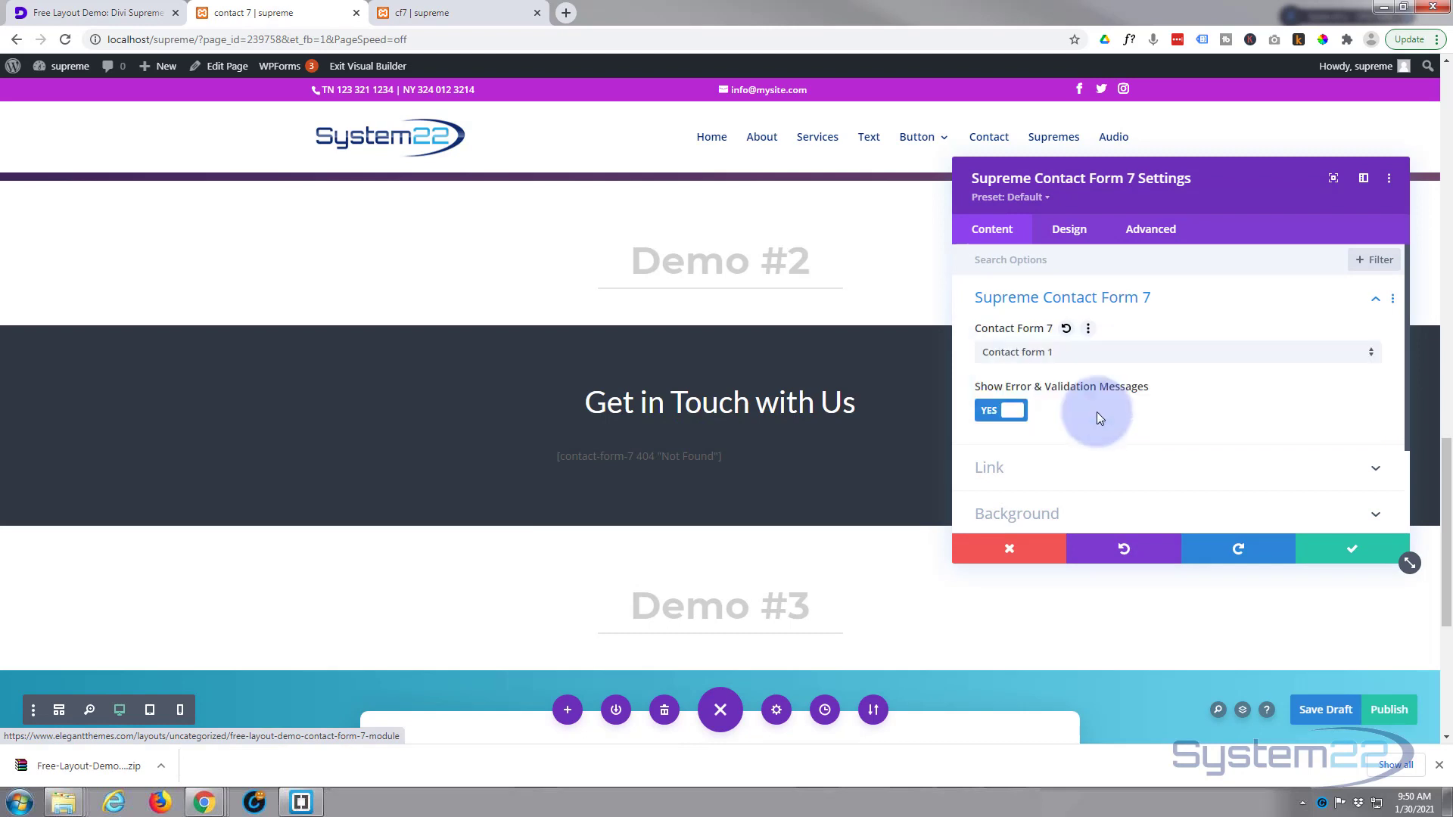
click(1353, 558)
Assign Contact form 1 to the Supreme Contact Form 7 module in the Demo #3 section and save its settings.
scroll(871, 480, down, 5)
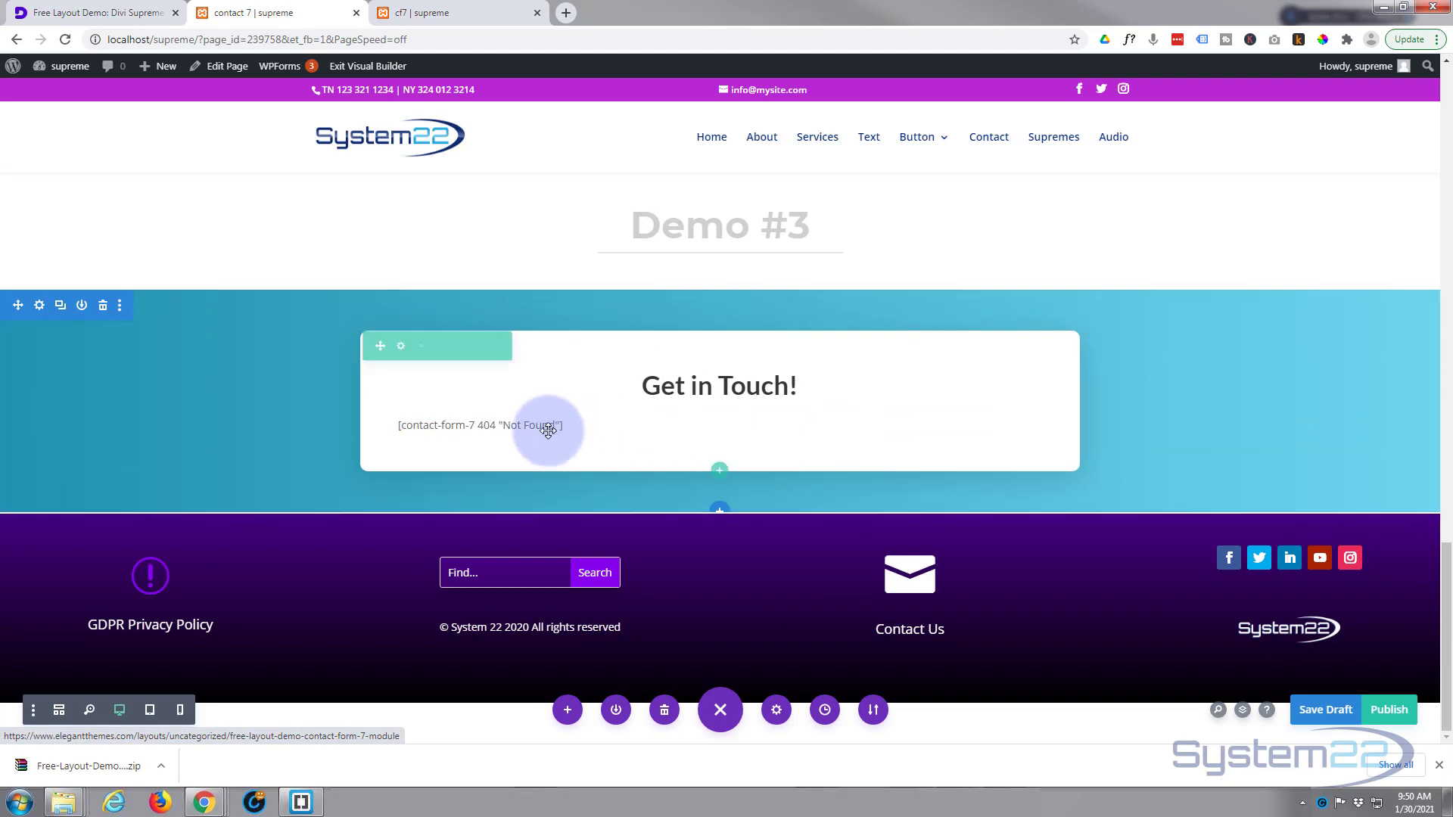
mouse_move(535, 425)
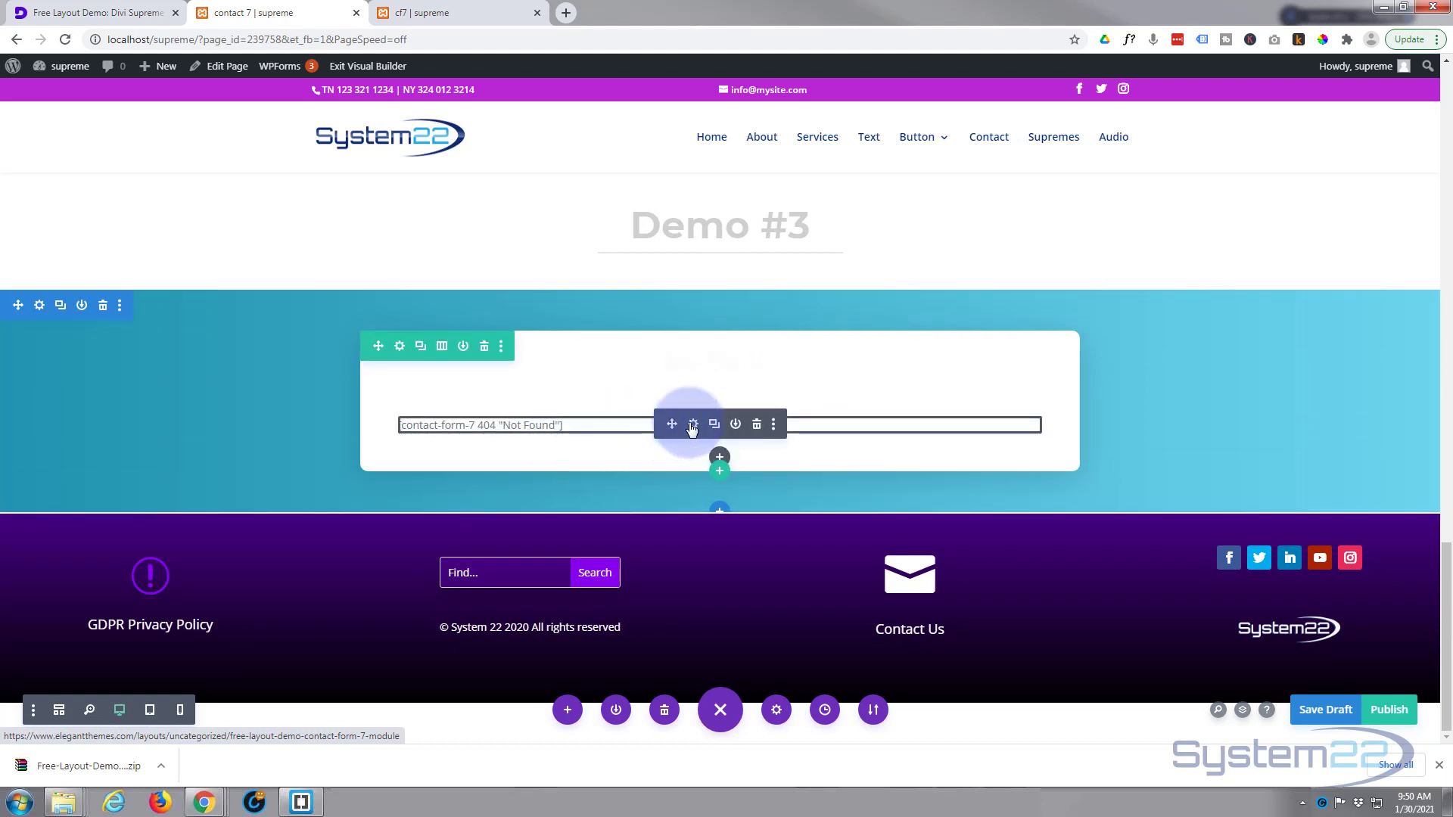
click(692, 427)
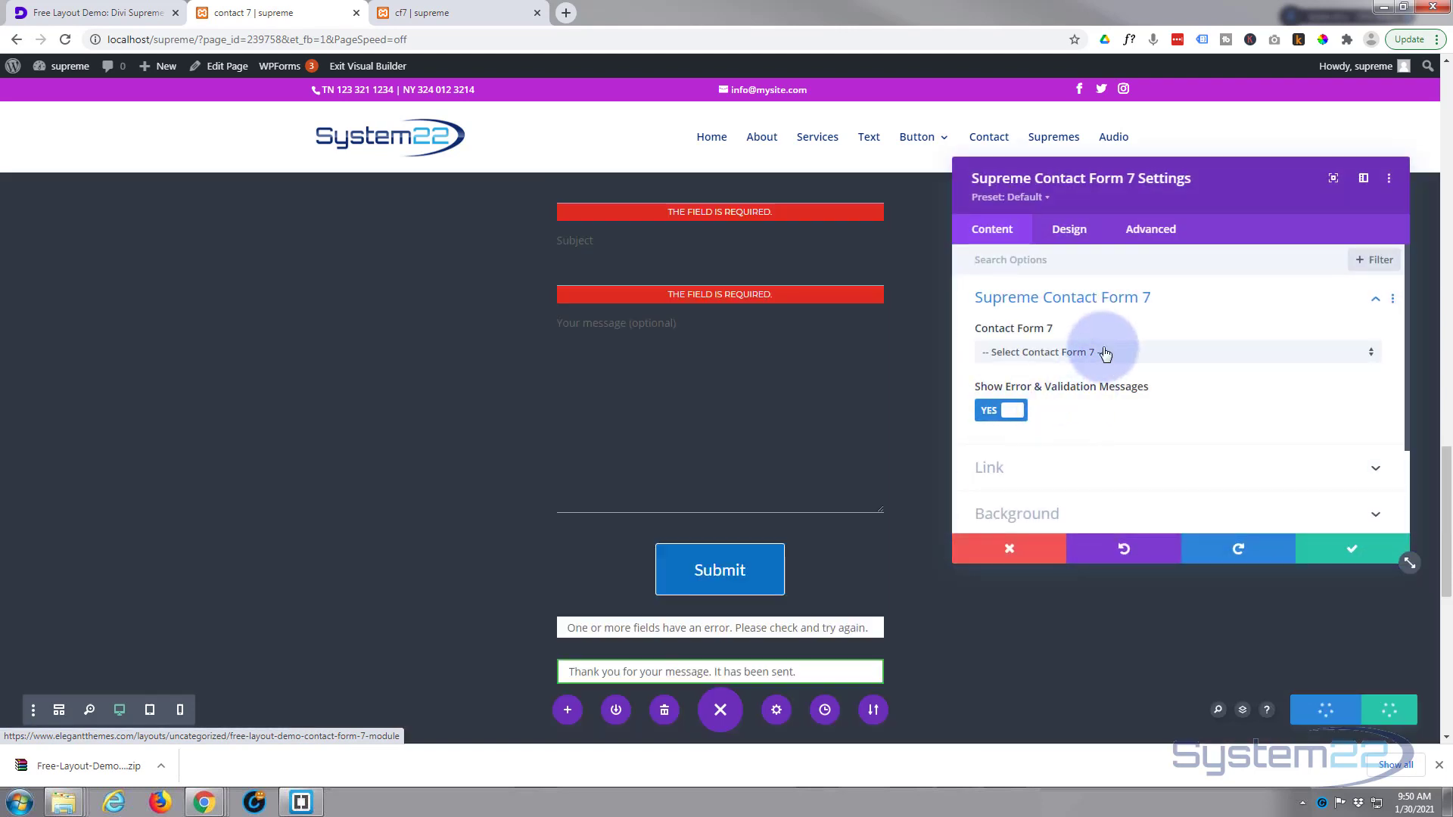
click(1102, 352)
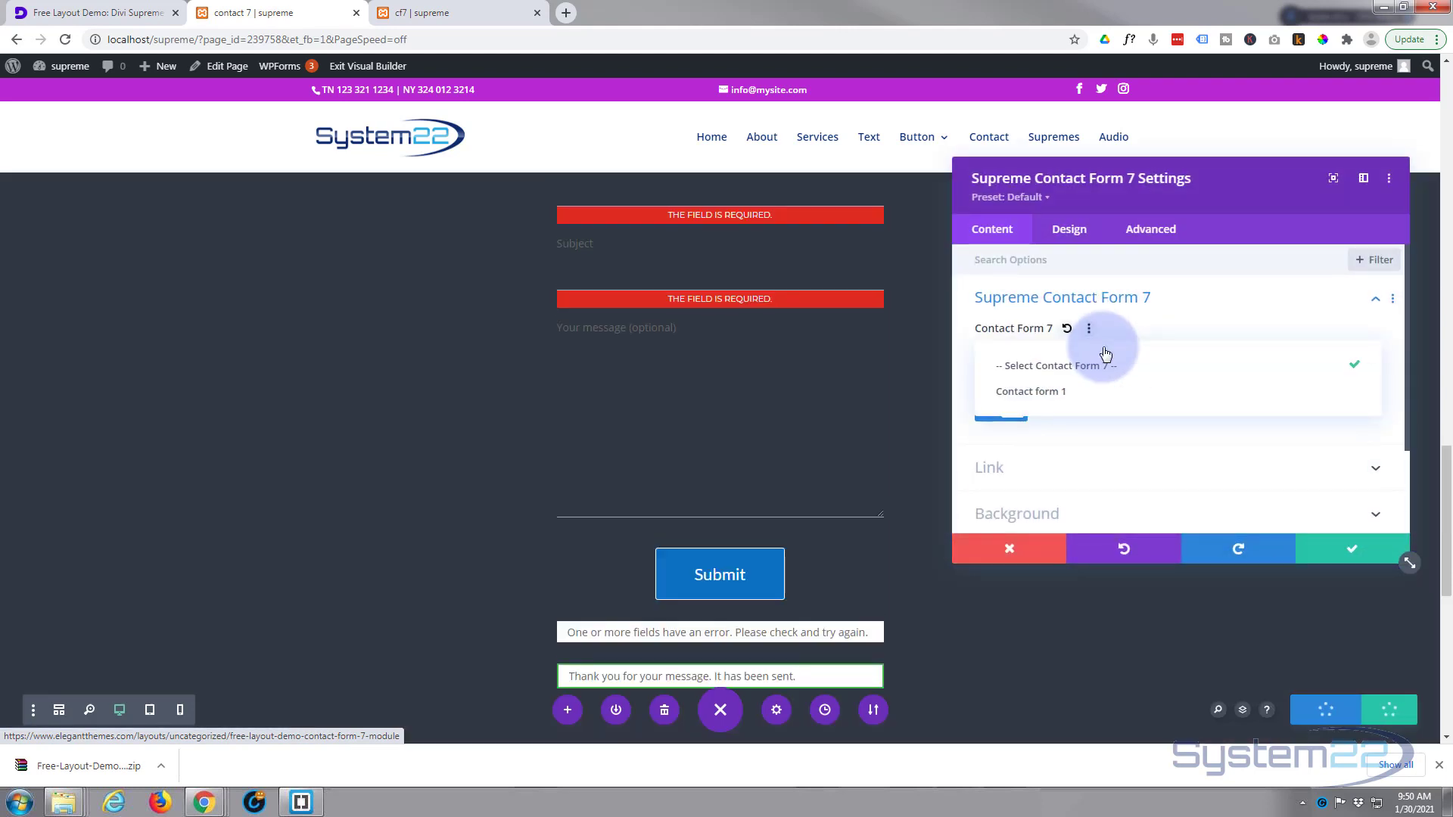
click(1077, 399)
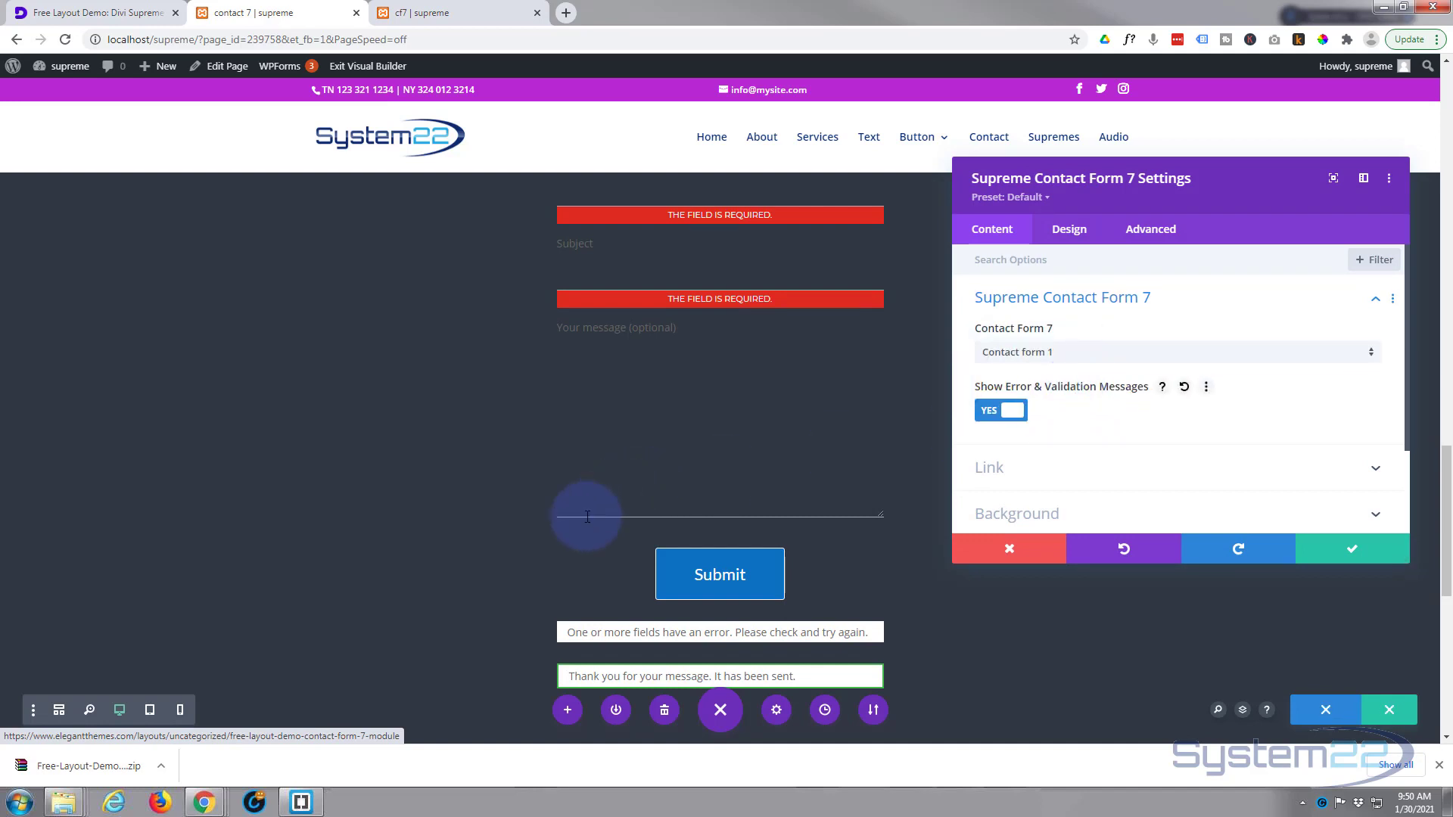
scroll(422, 529, down, 1)
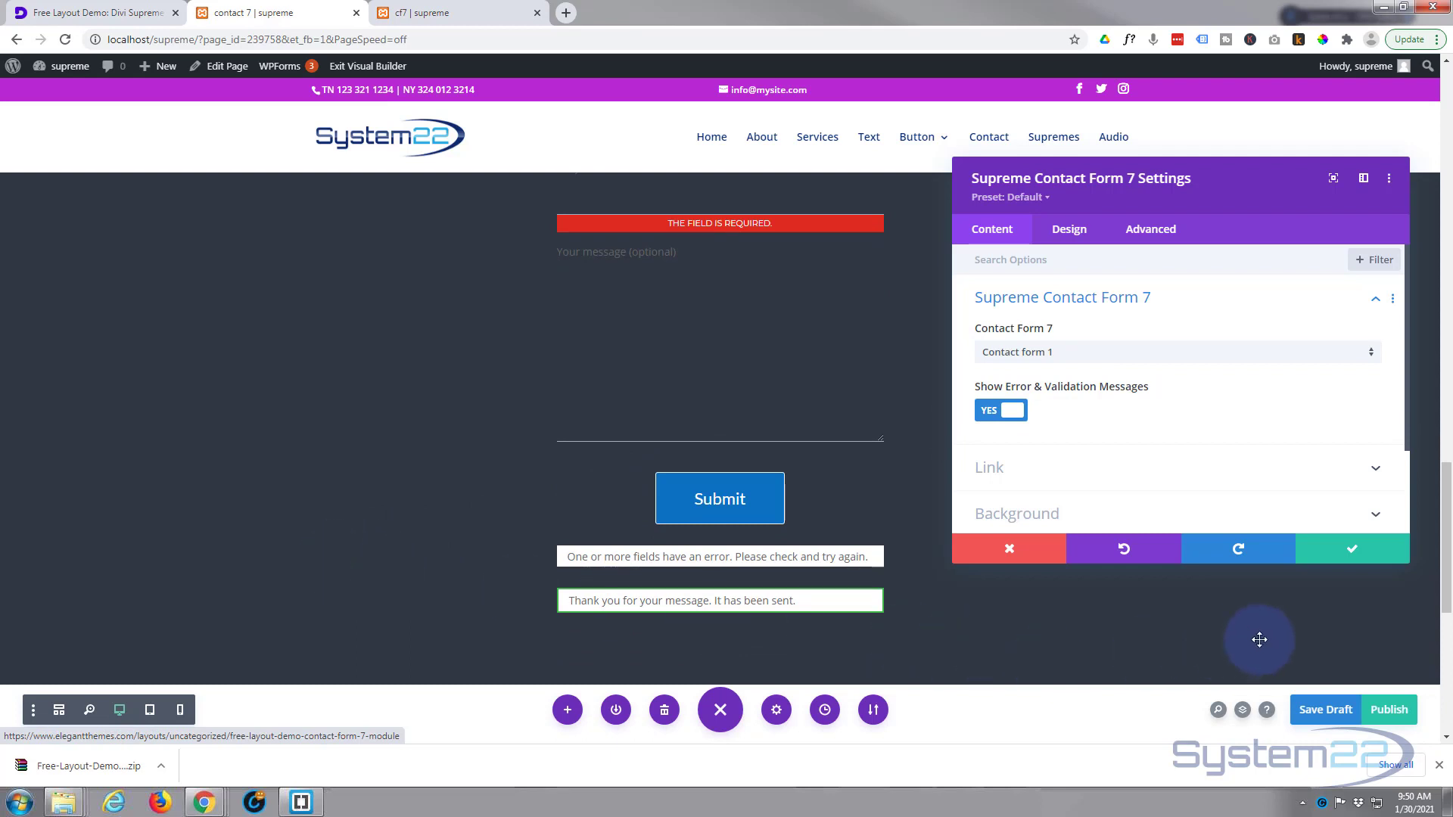
click(1353, 552)
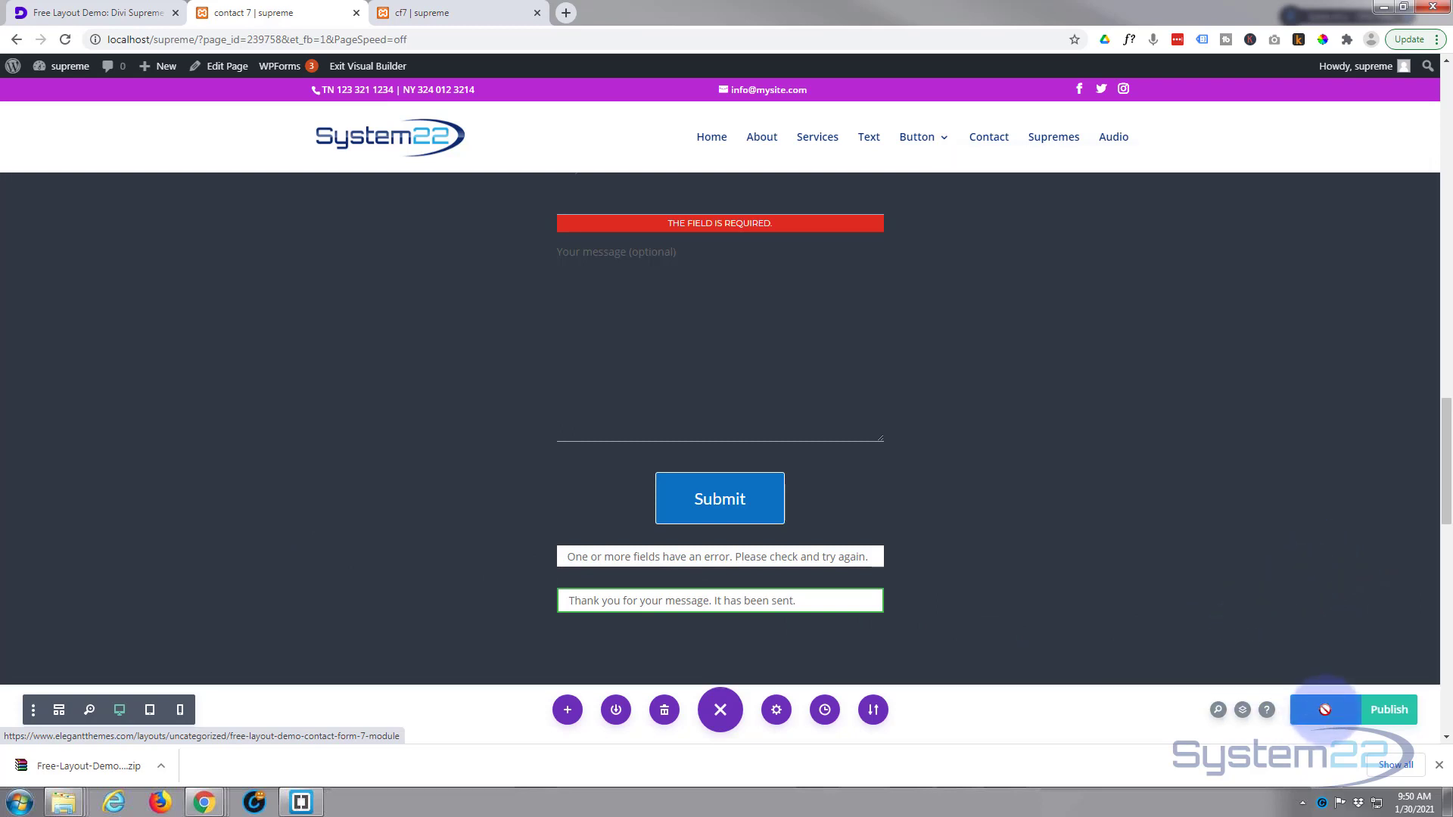
Exit the Visual Builder and examine the three demo contact forms on the front-end page.
click(338, 68)
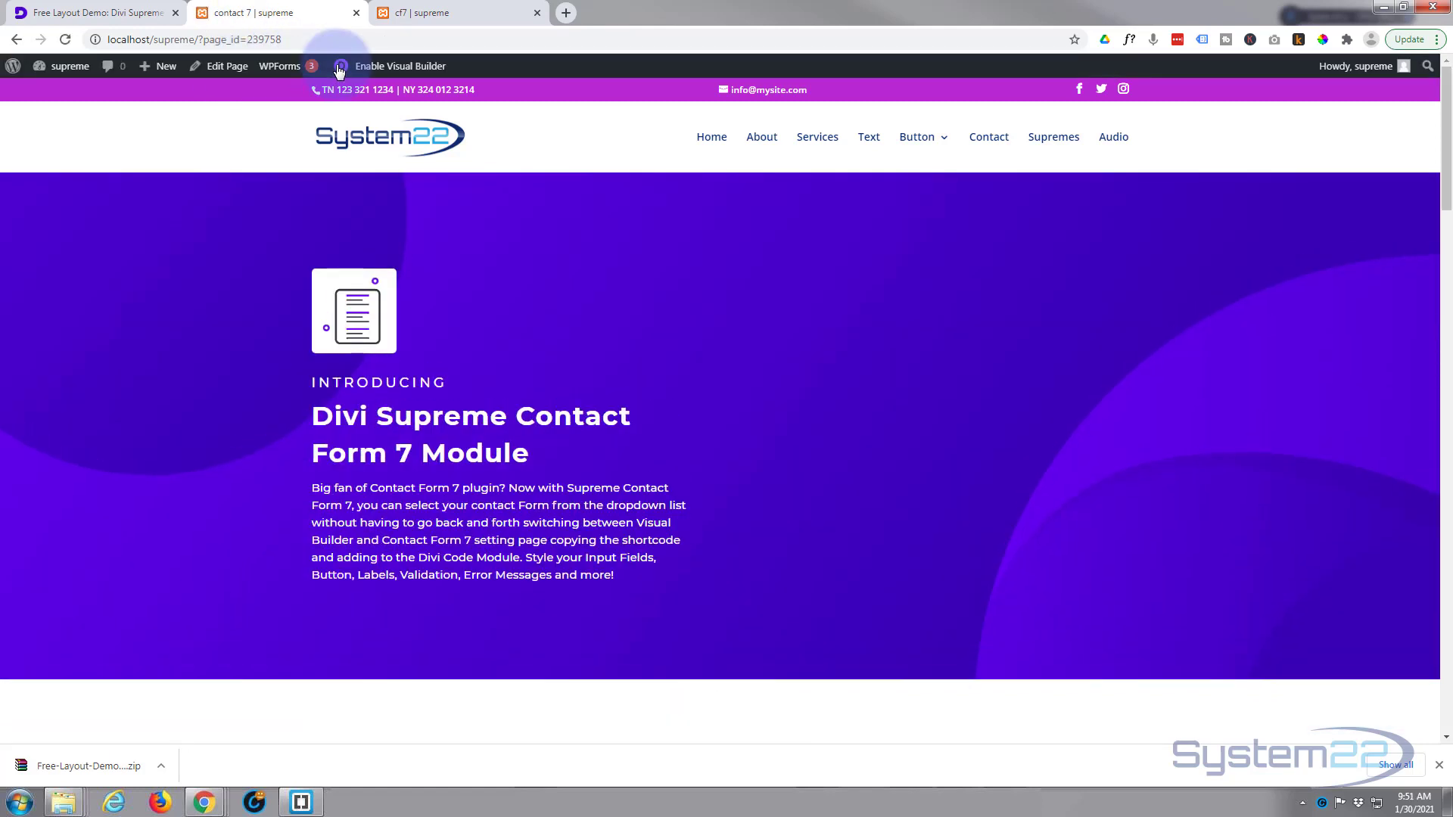
scroll(257, 288, down, 6)
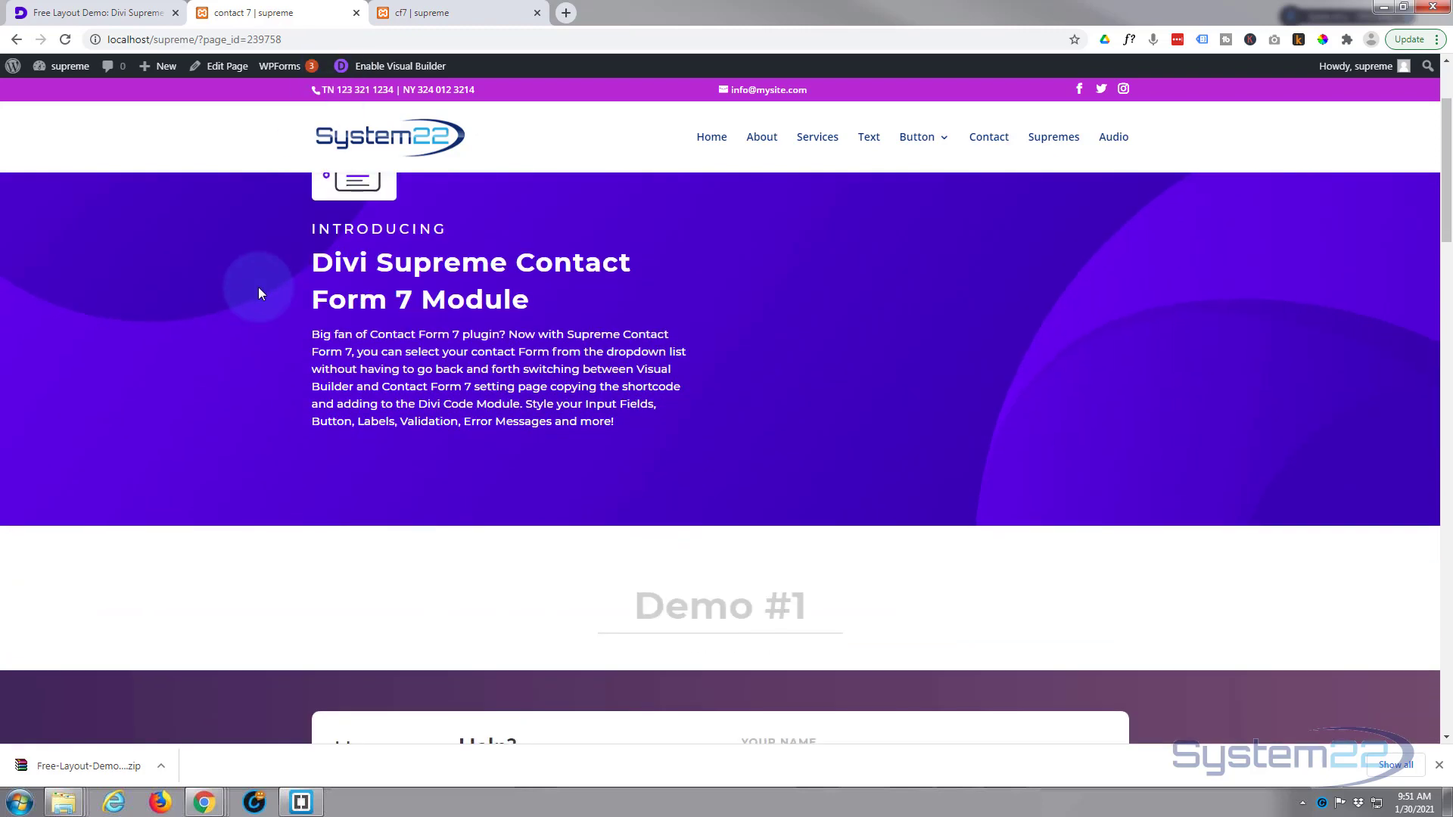
scroll(258, 288, down, 2)
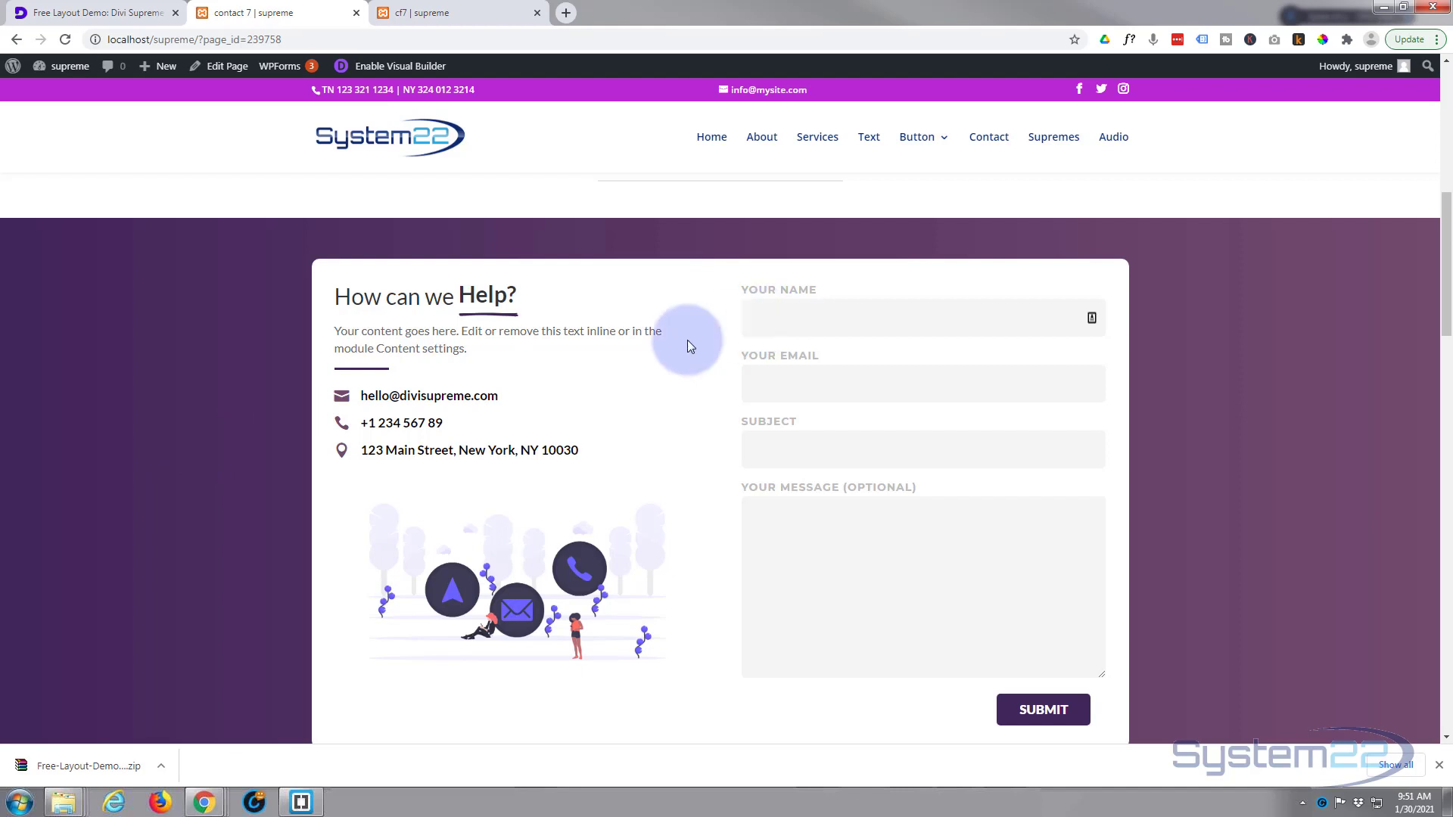
scroll(156, 415, down, 8)
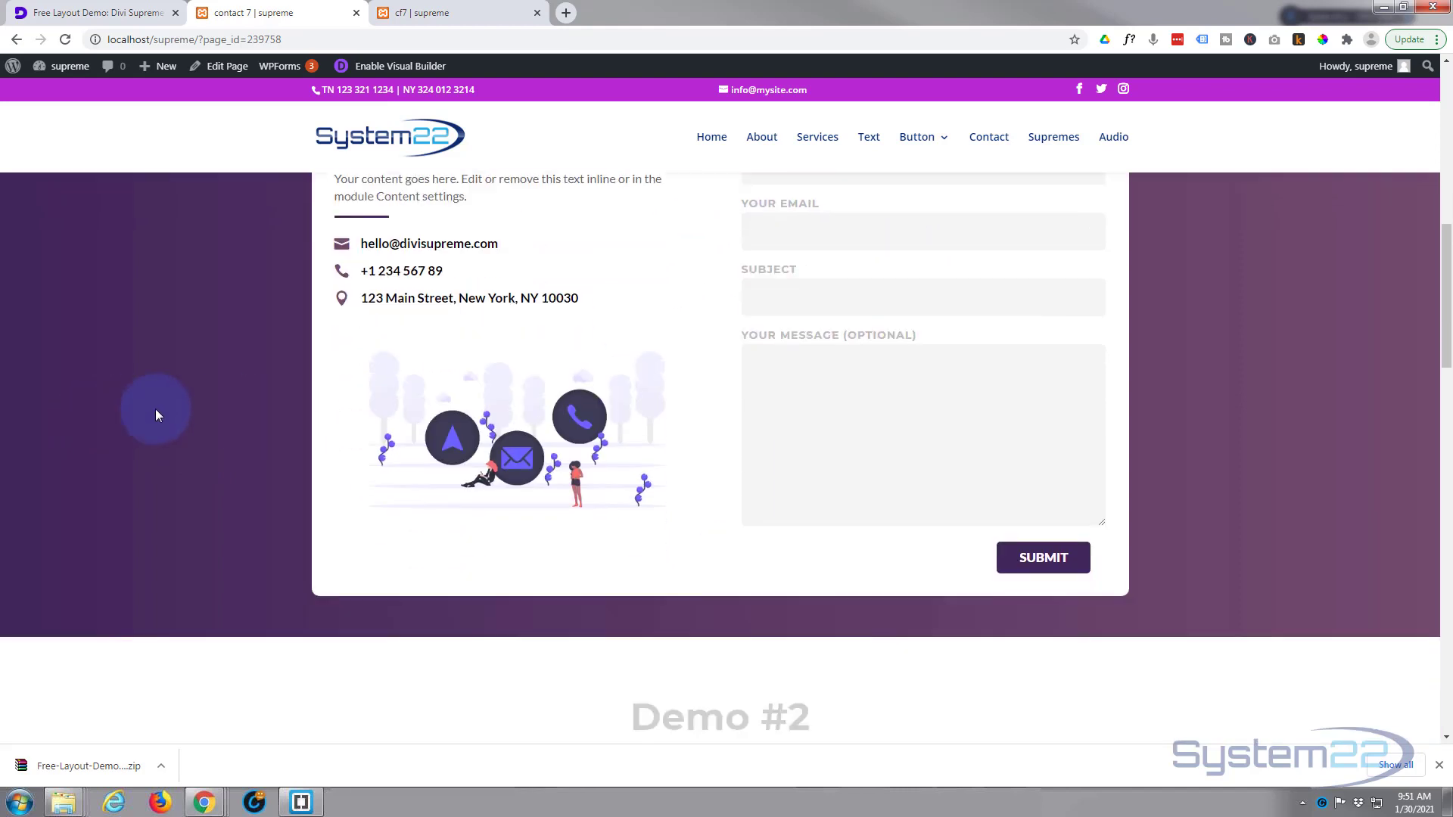
scroll(156, 416, down, 2)
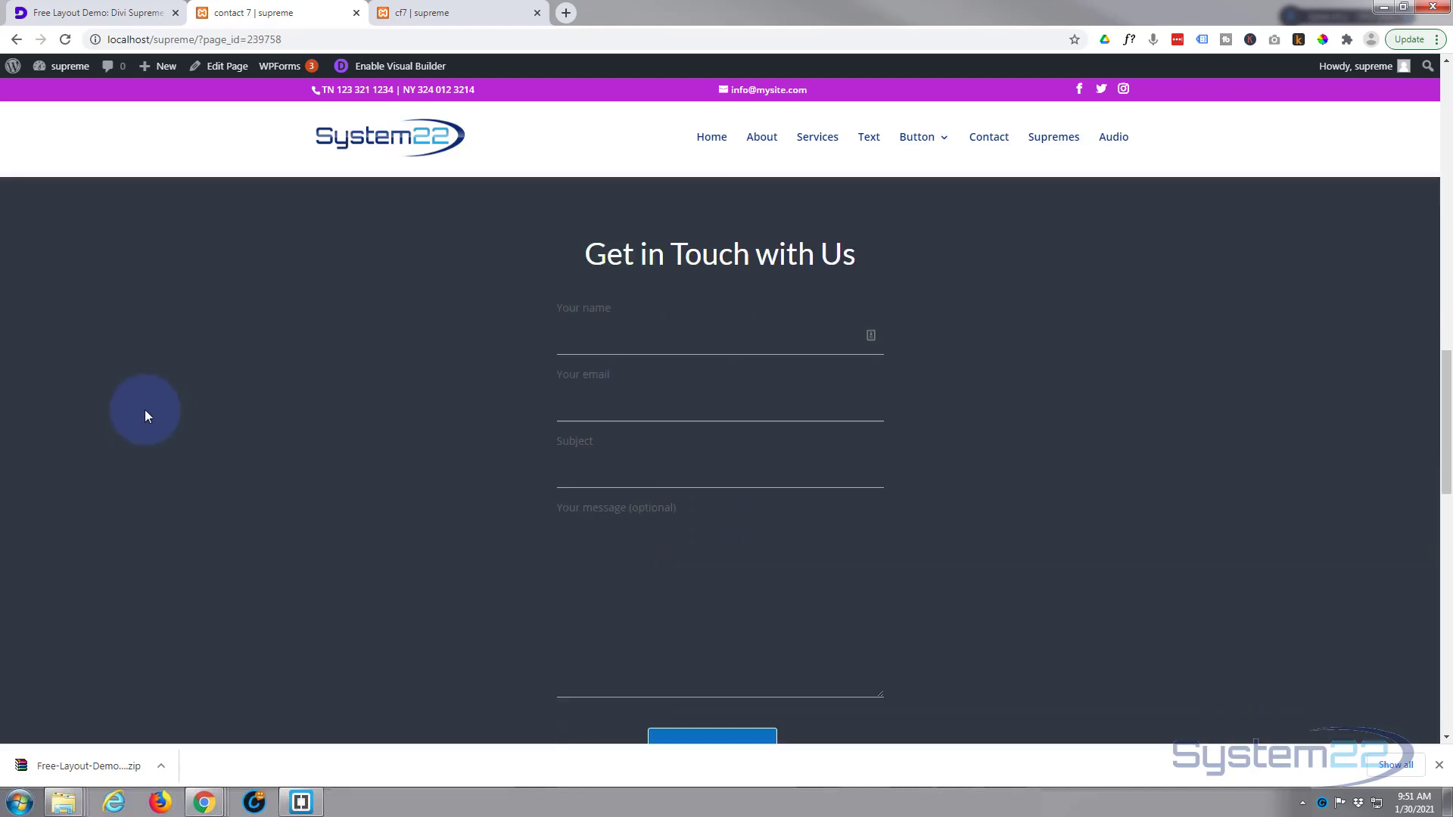
click(578, 327)
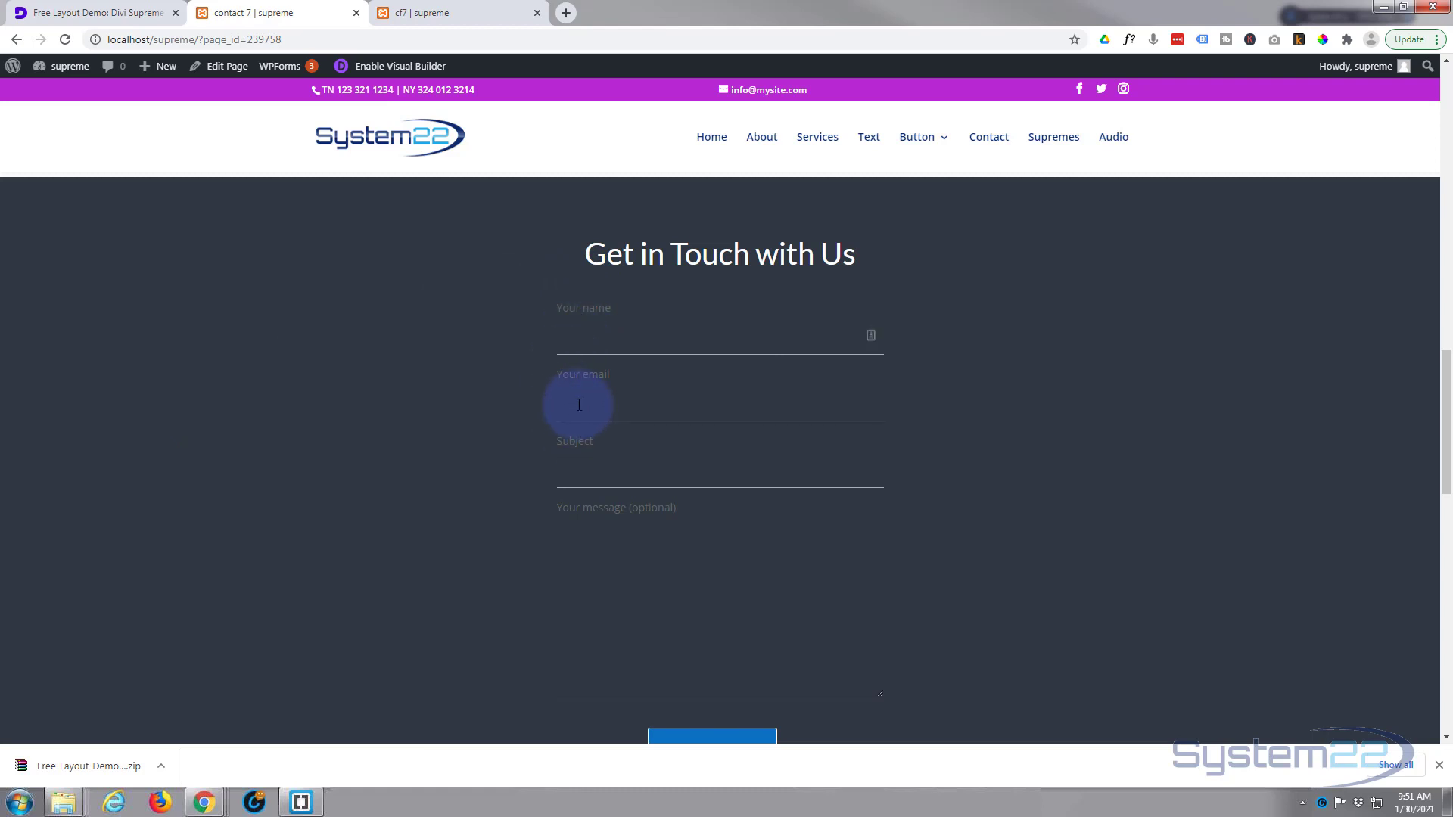
scroll(430, 395, down, 10)
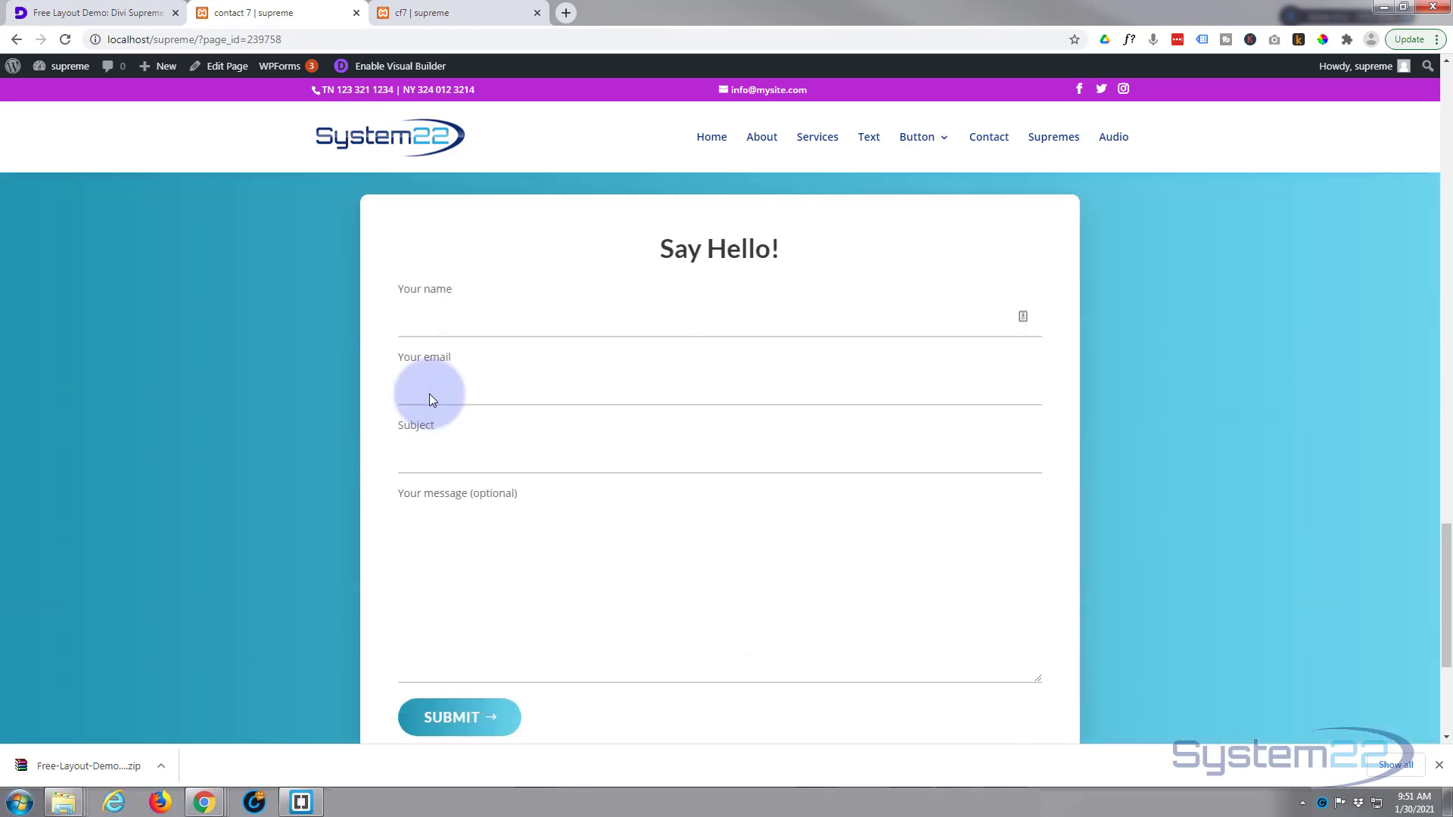
scroll(429, 394, up, 8)
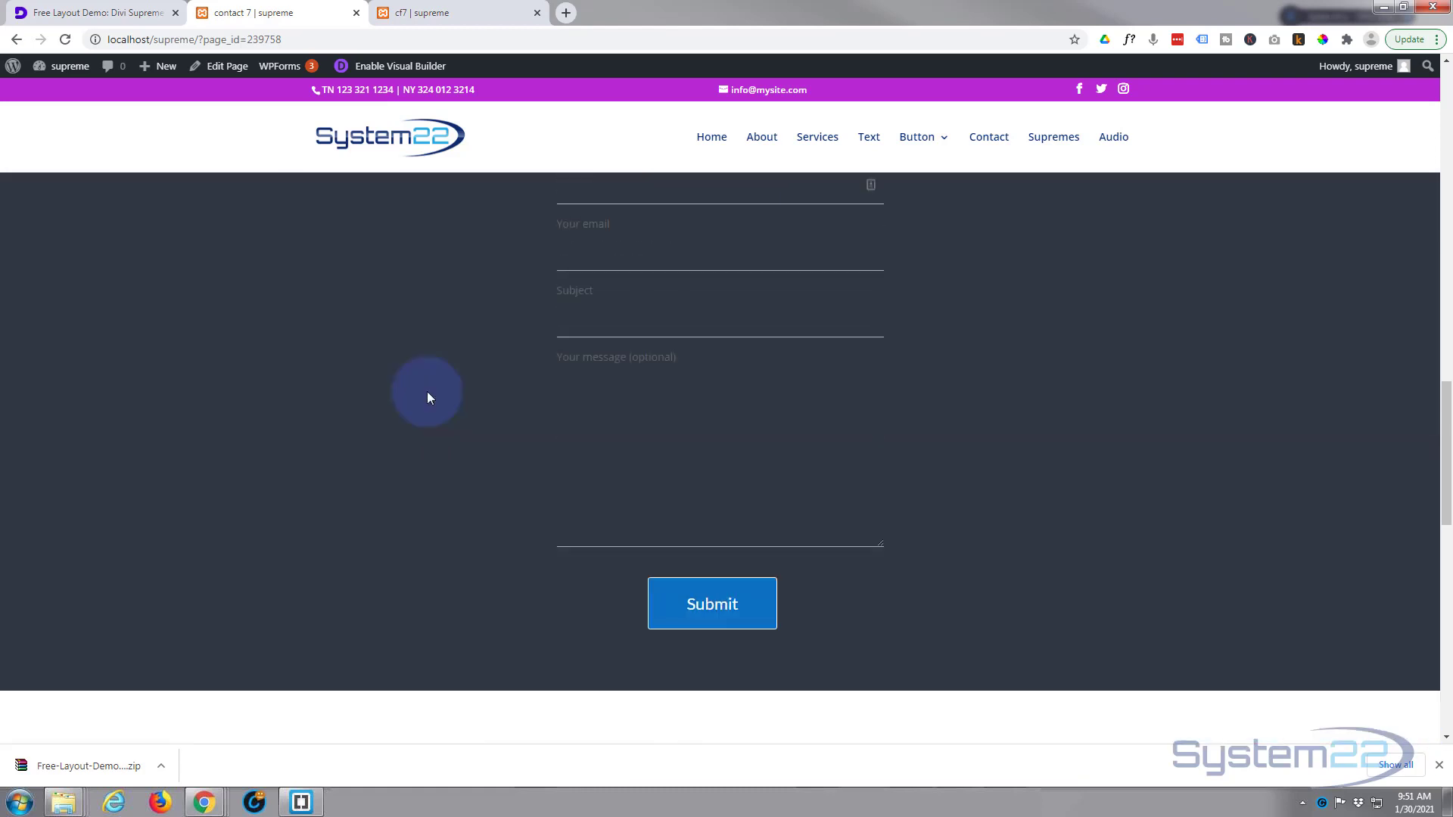
scroll(427, 392, up, 3)
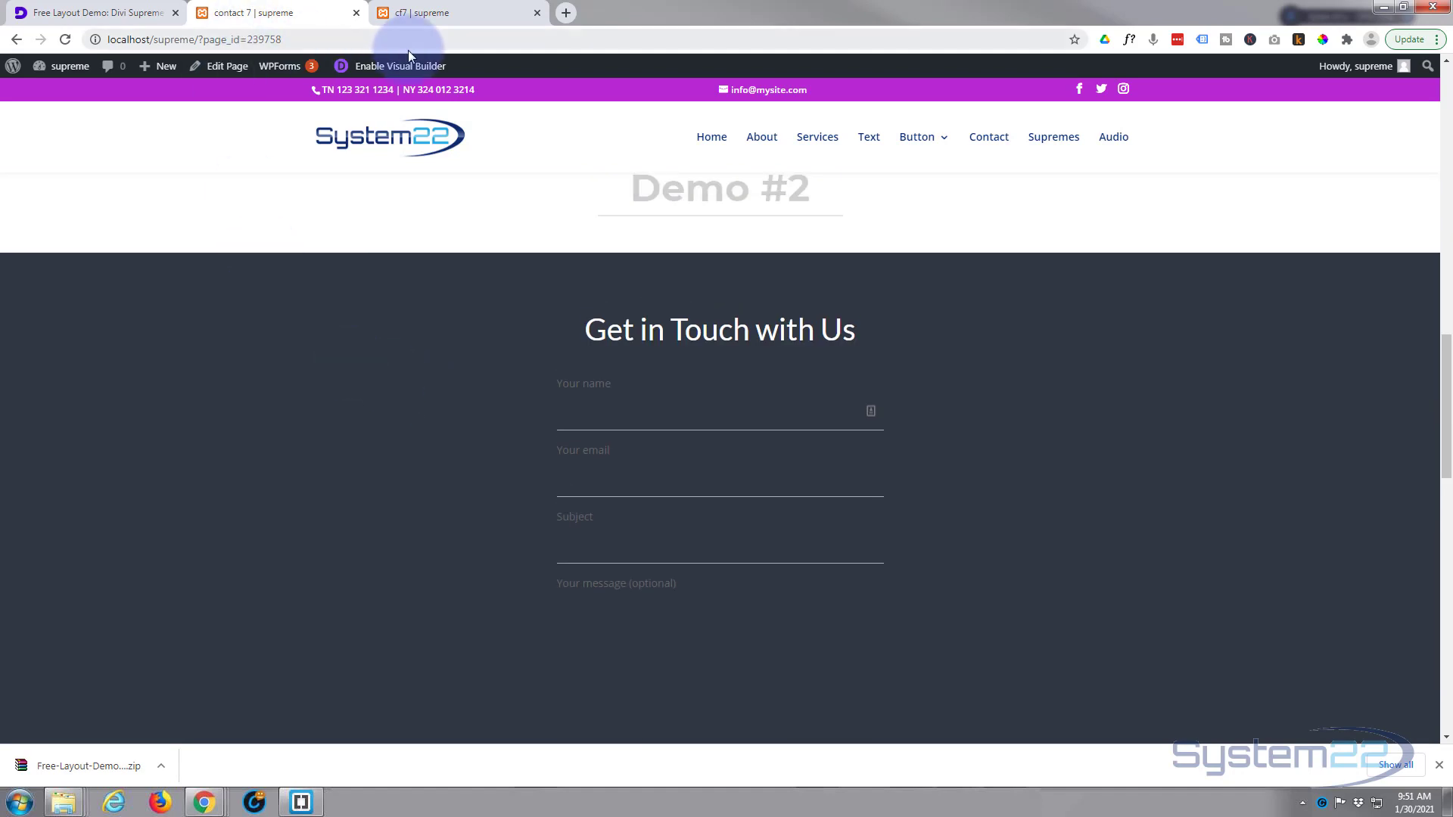
Reopen the page in the Visual Builder and save the Demo #2 "Get in Touch with Us" section to the library as "cf 1".
click(397, 67)
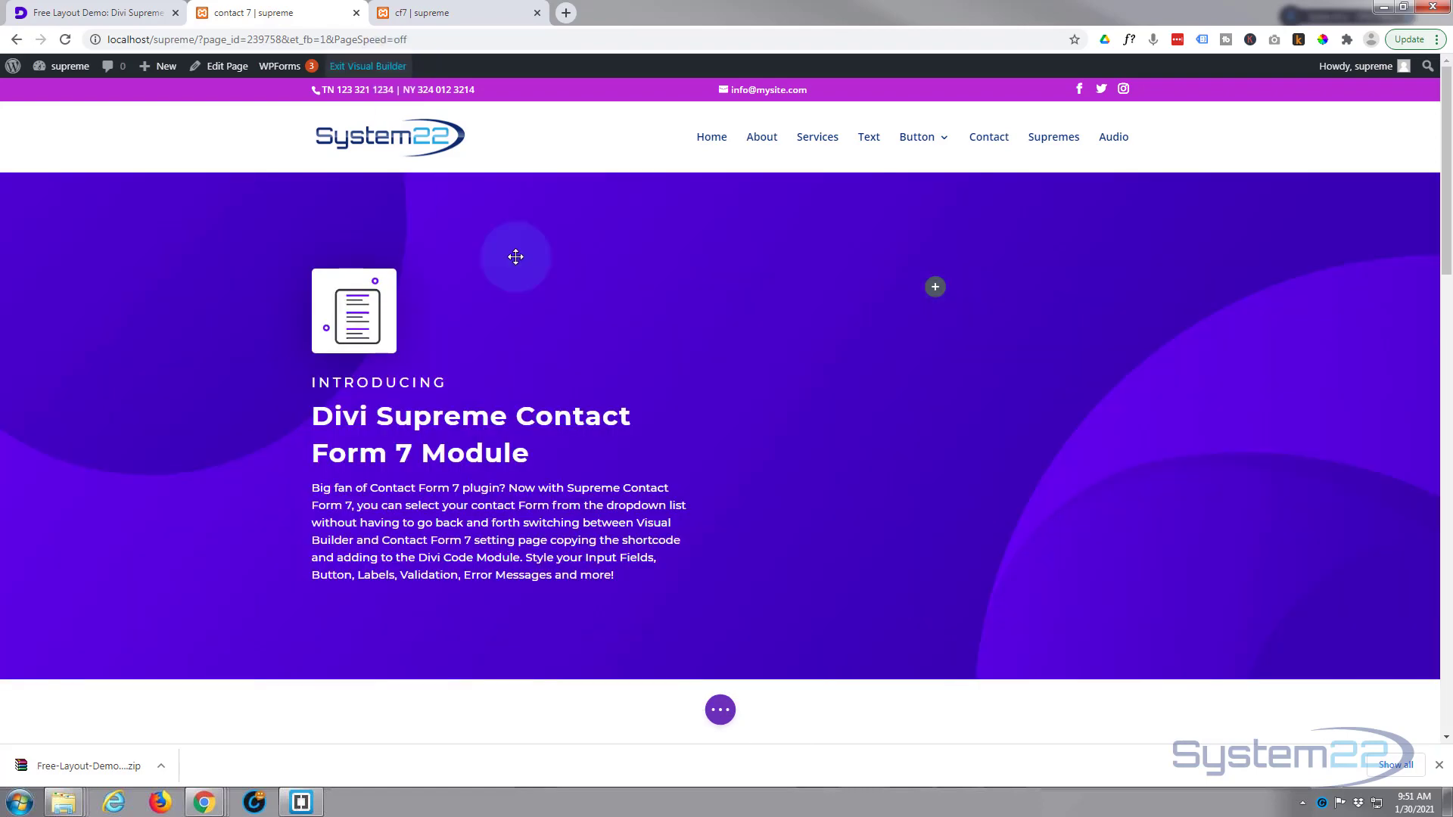
scroll(539, 318, down, 8)
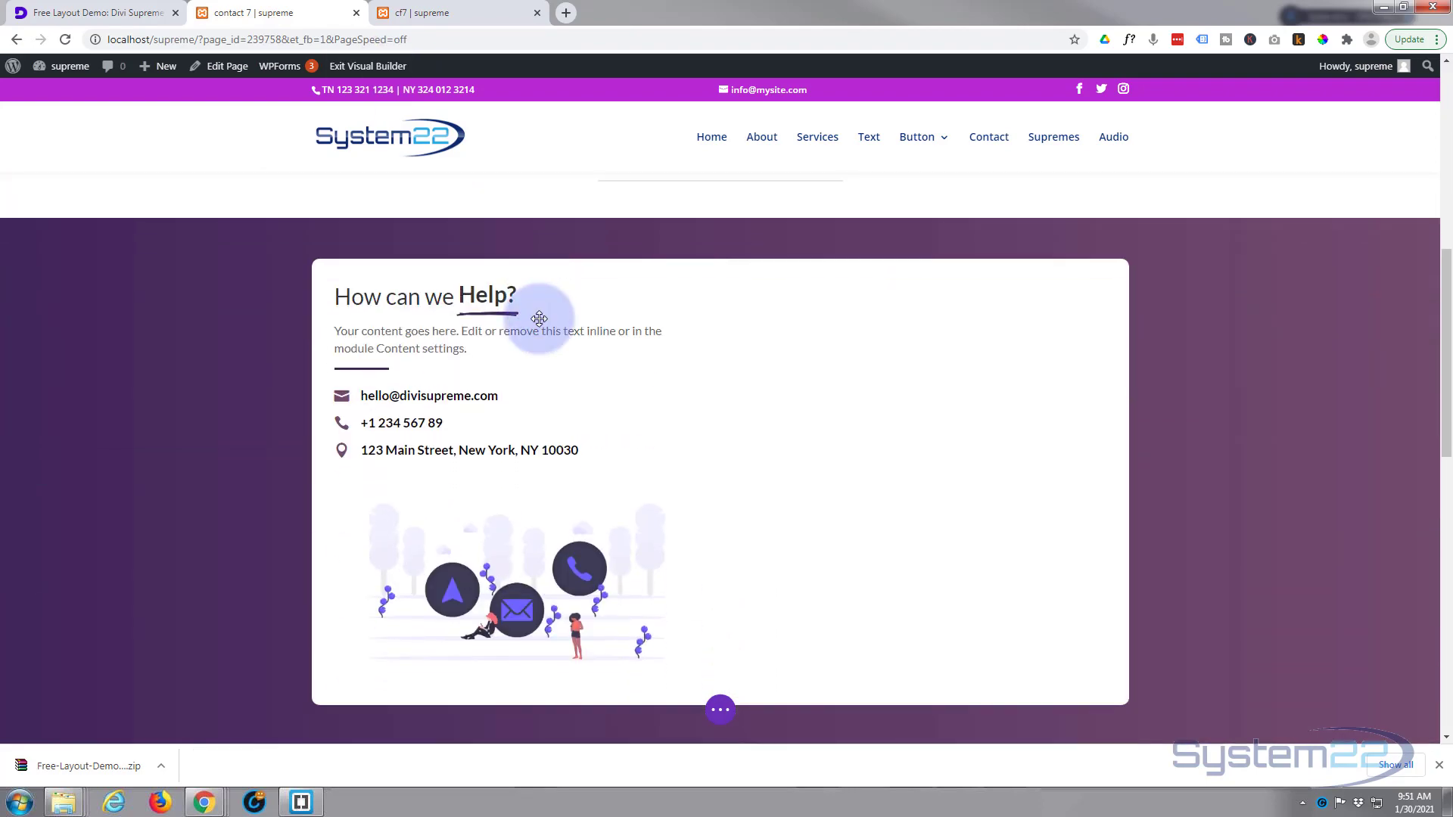
scroll(275, 347, down, 8)
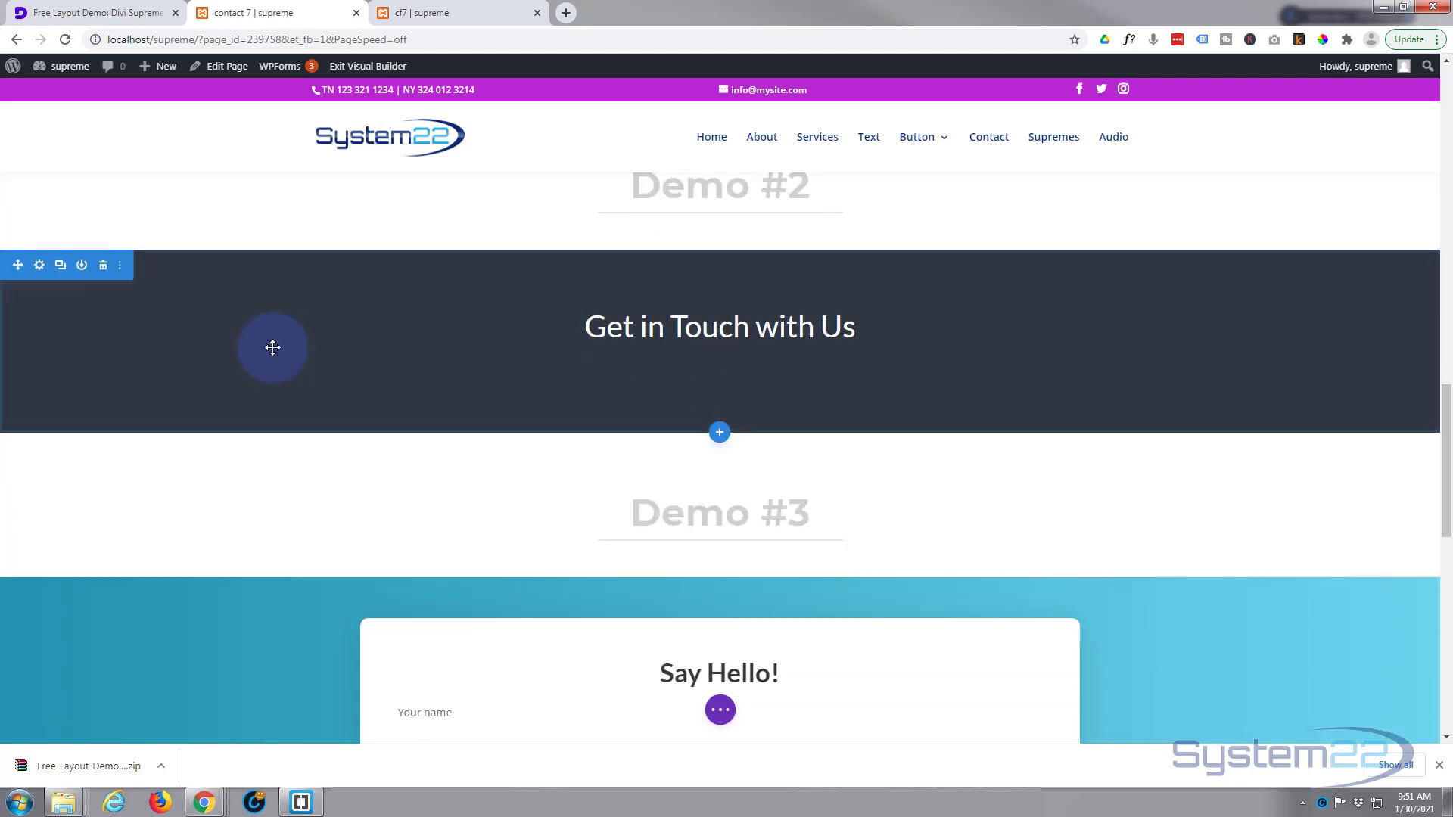
mouse_move(529, 347)
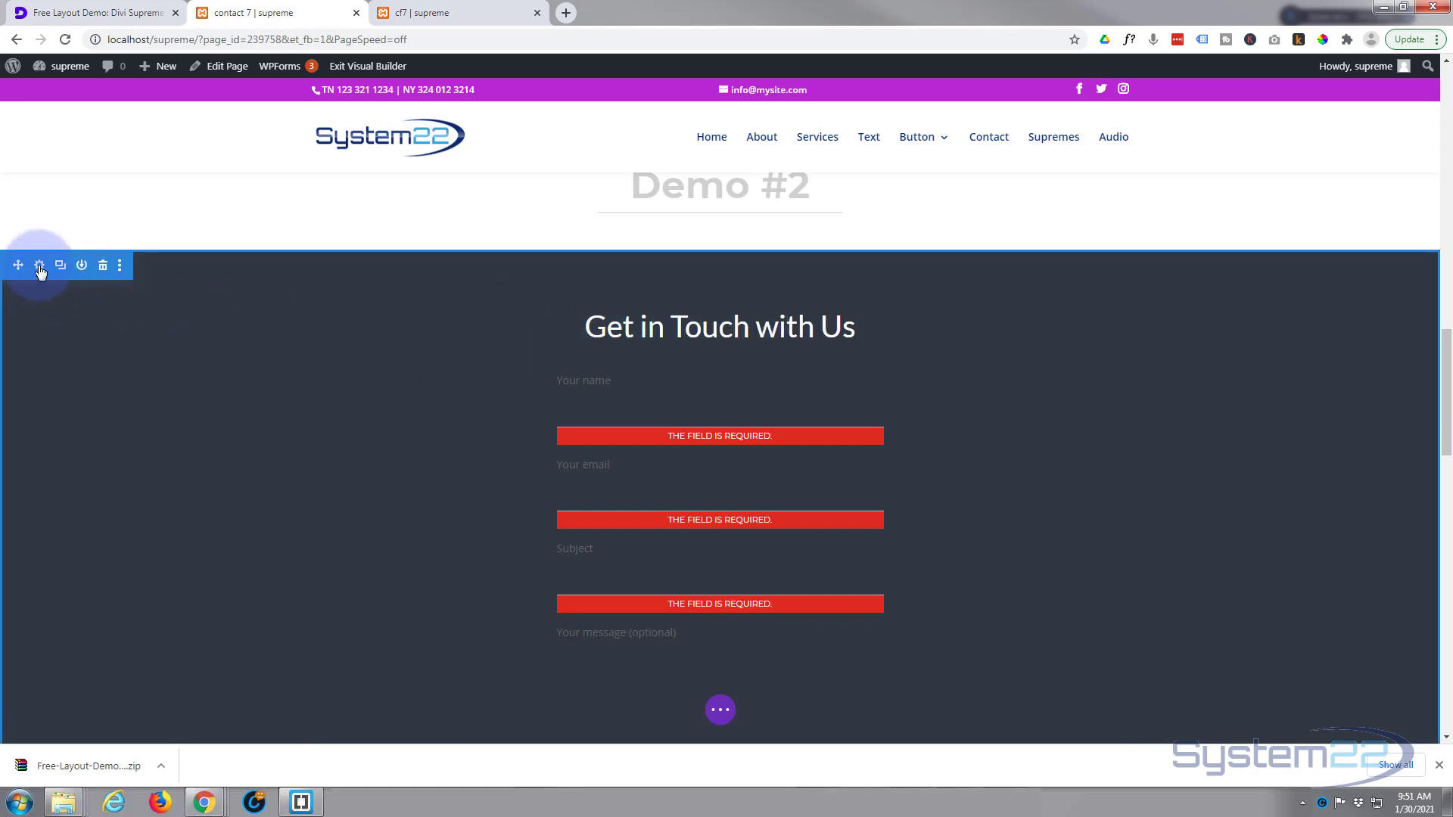
click(81, 266)
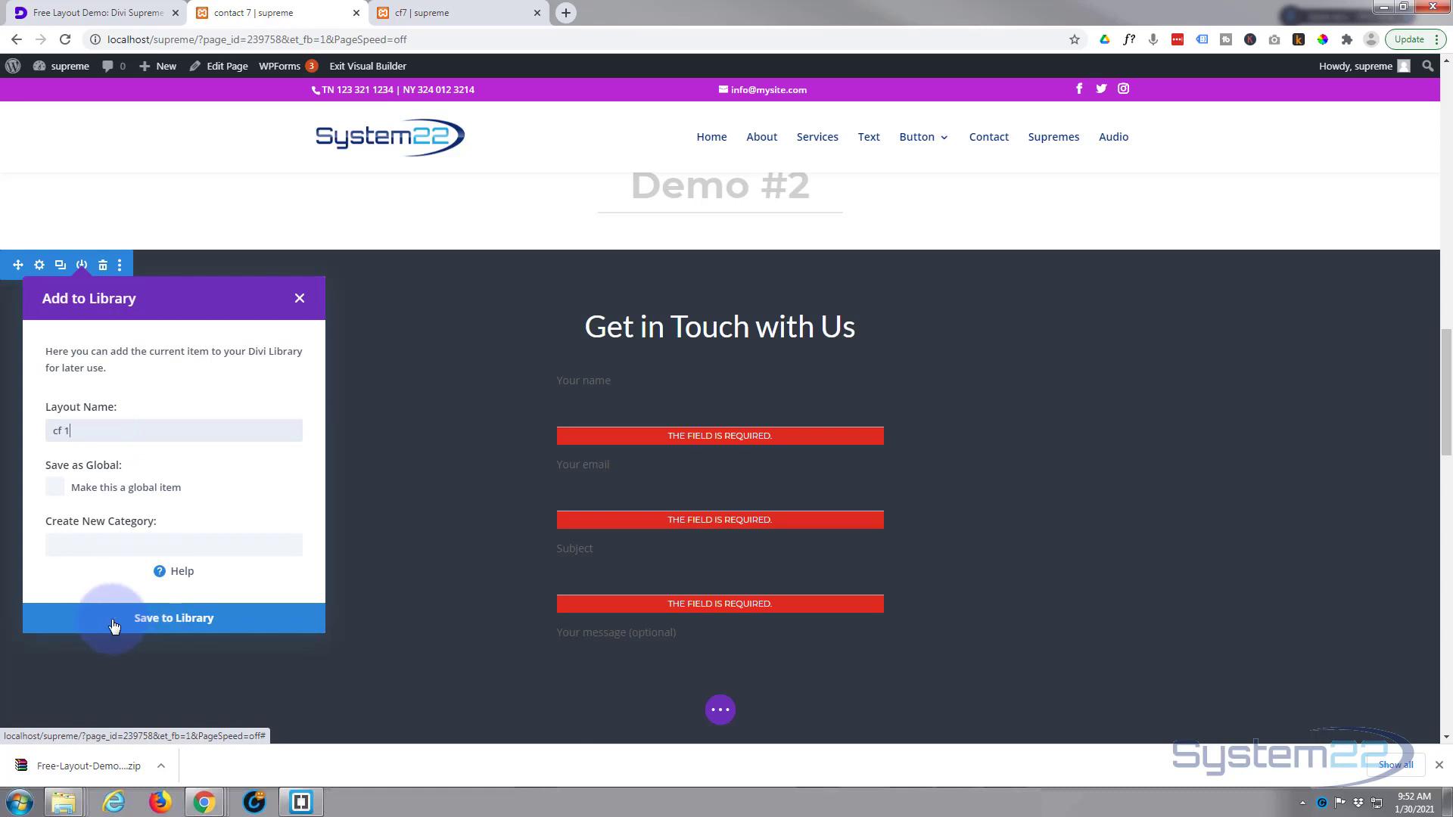
click(162, 622)
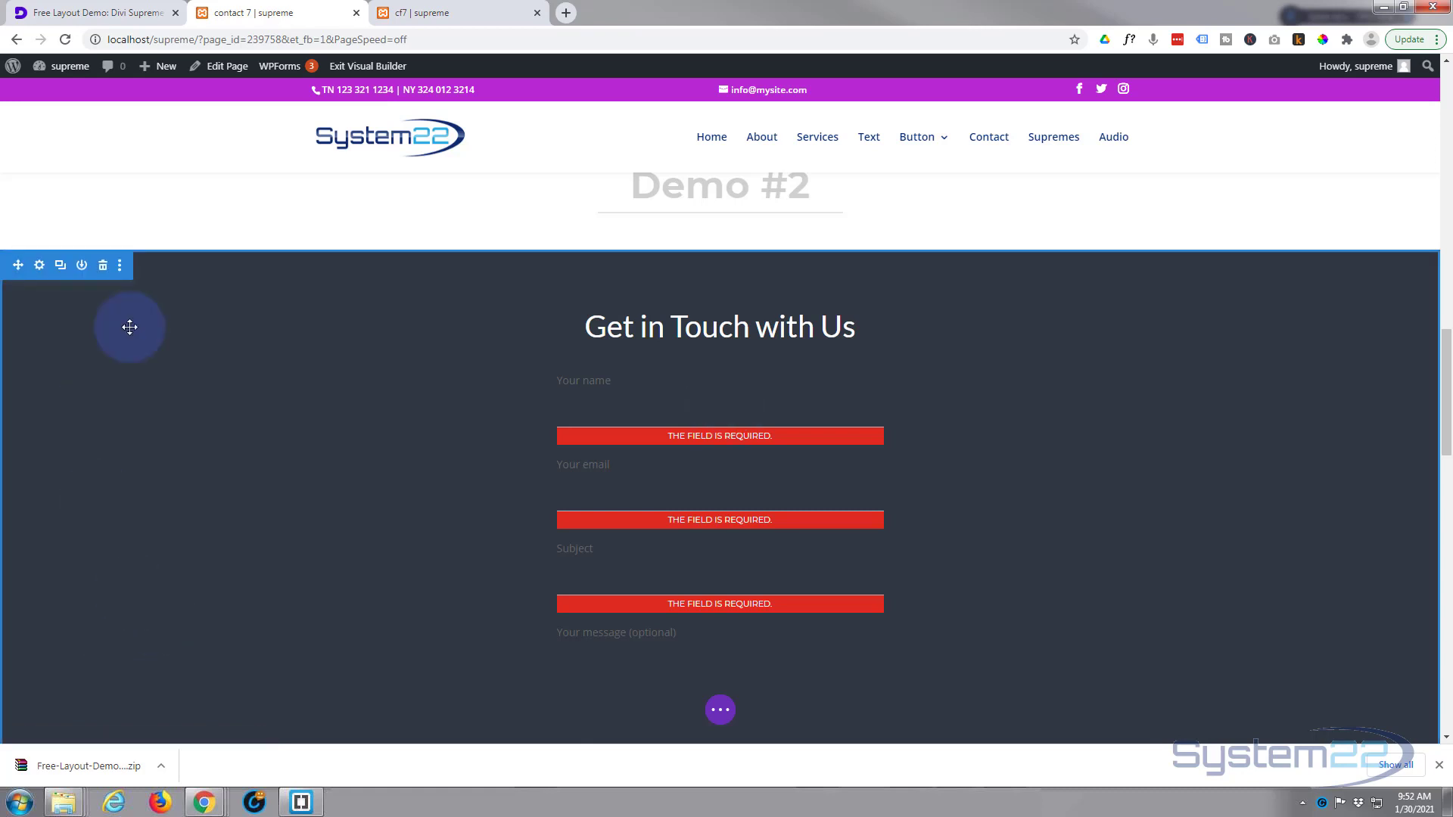
Open the site's Text page from the cf7 page and start editing it in the Visual Builder.
click(456, 14)
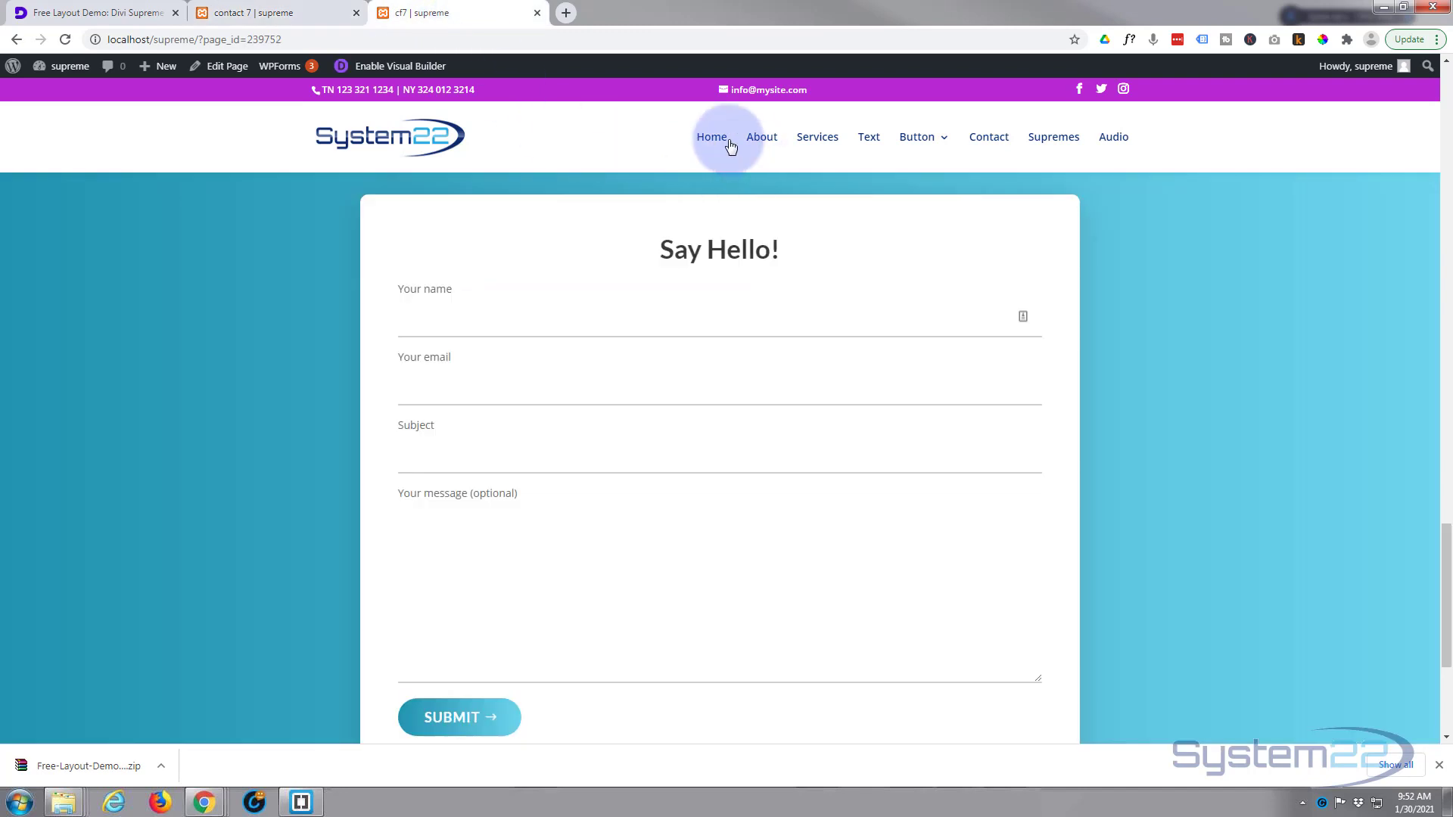
click(869, 141)
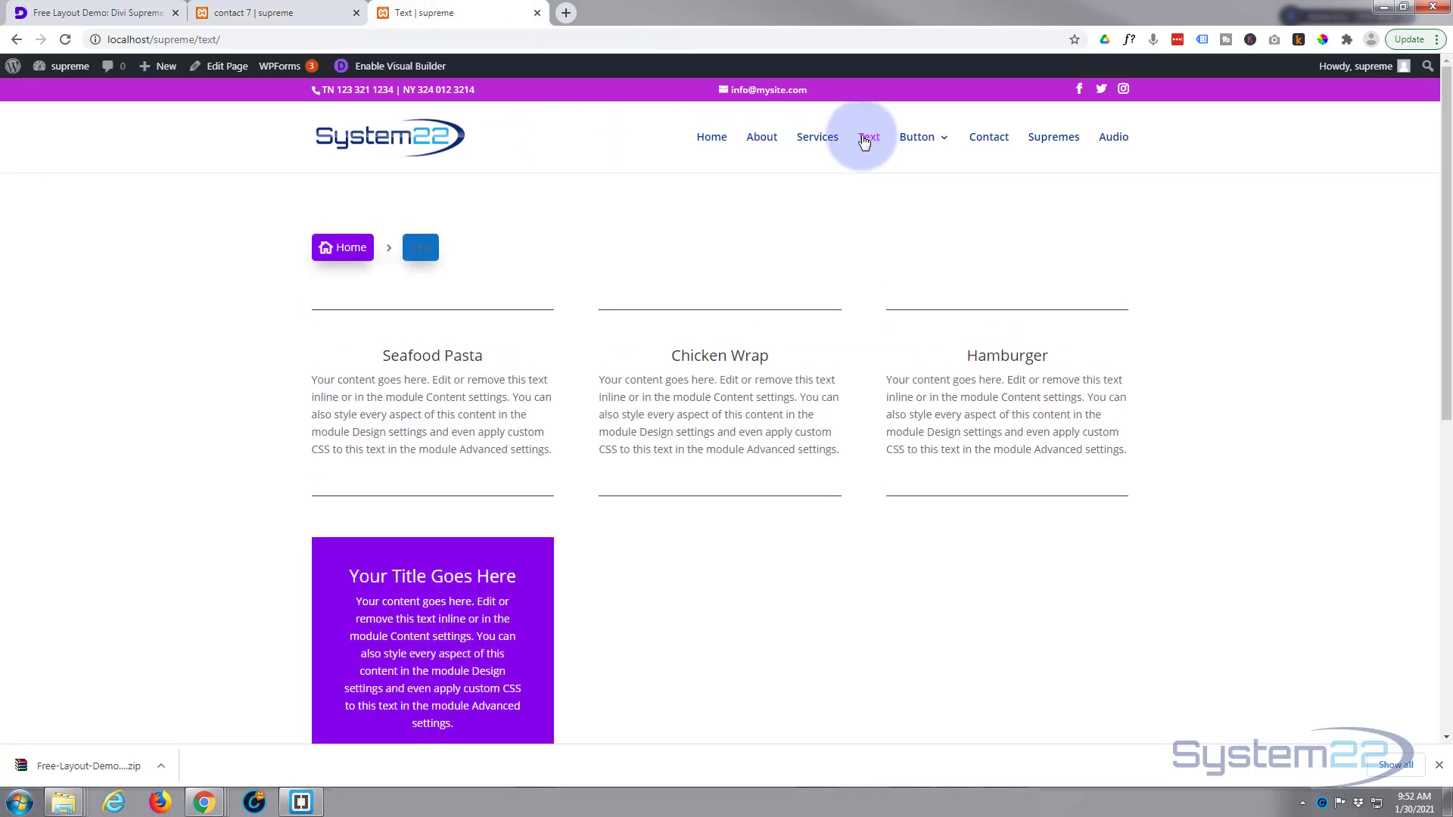
click(386, 70)
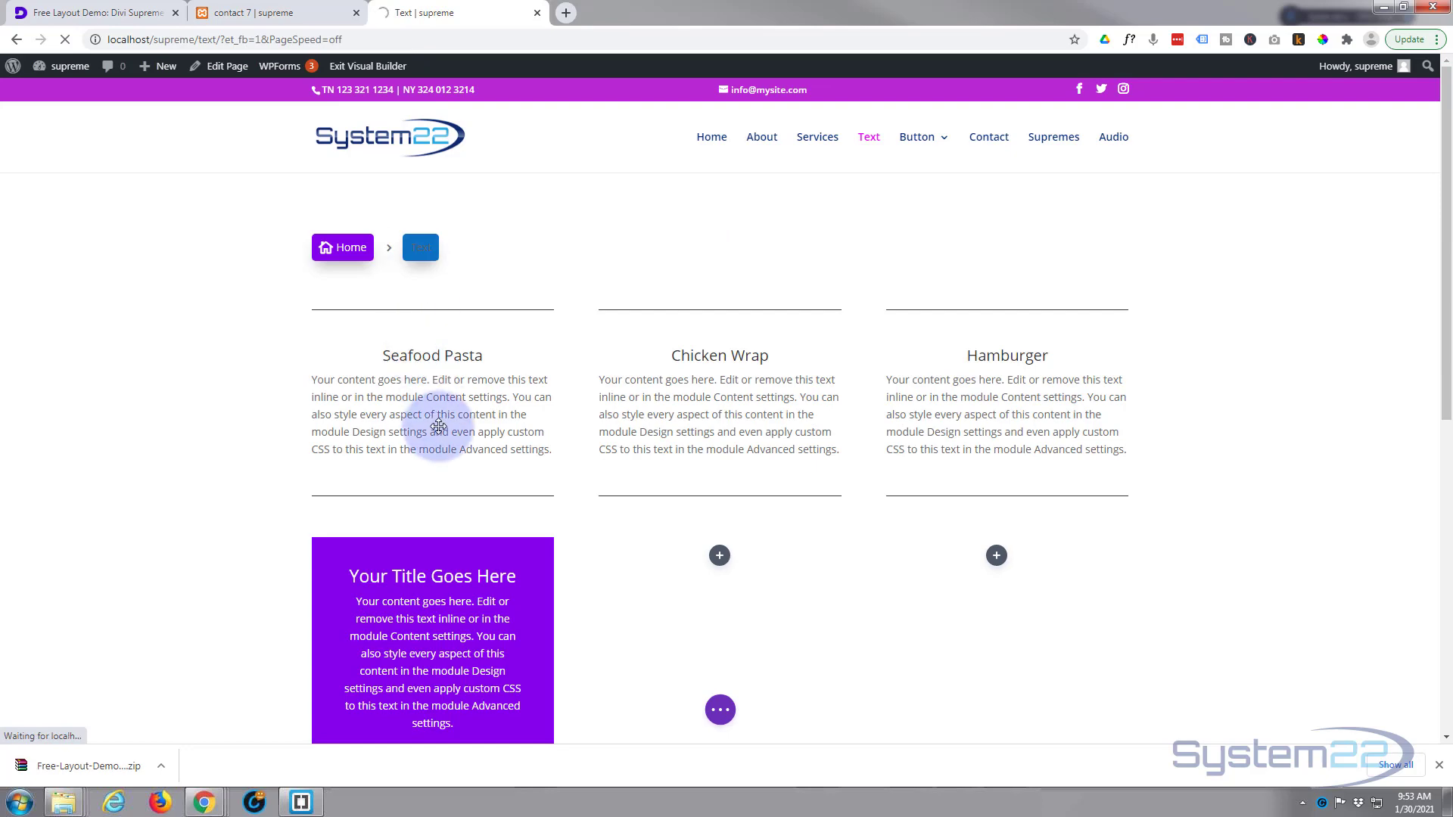
mouse_move(584, 402)
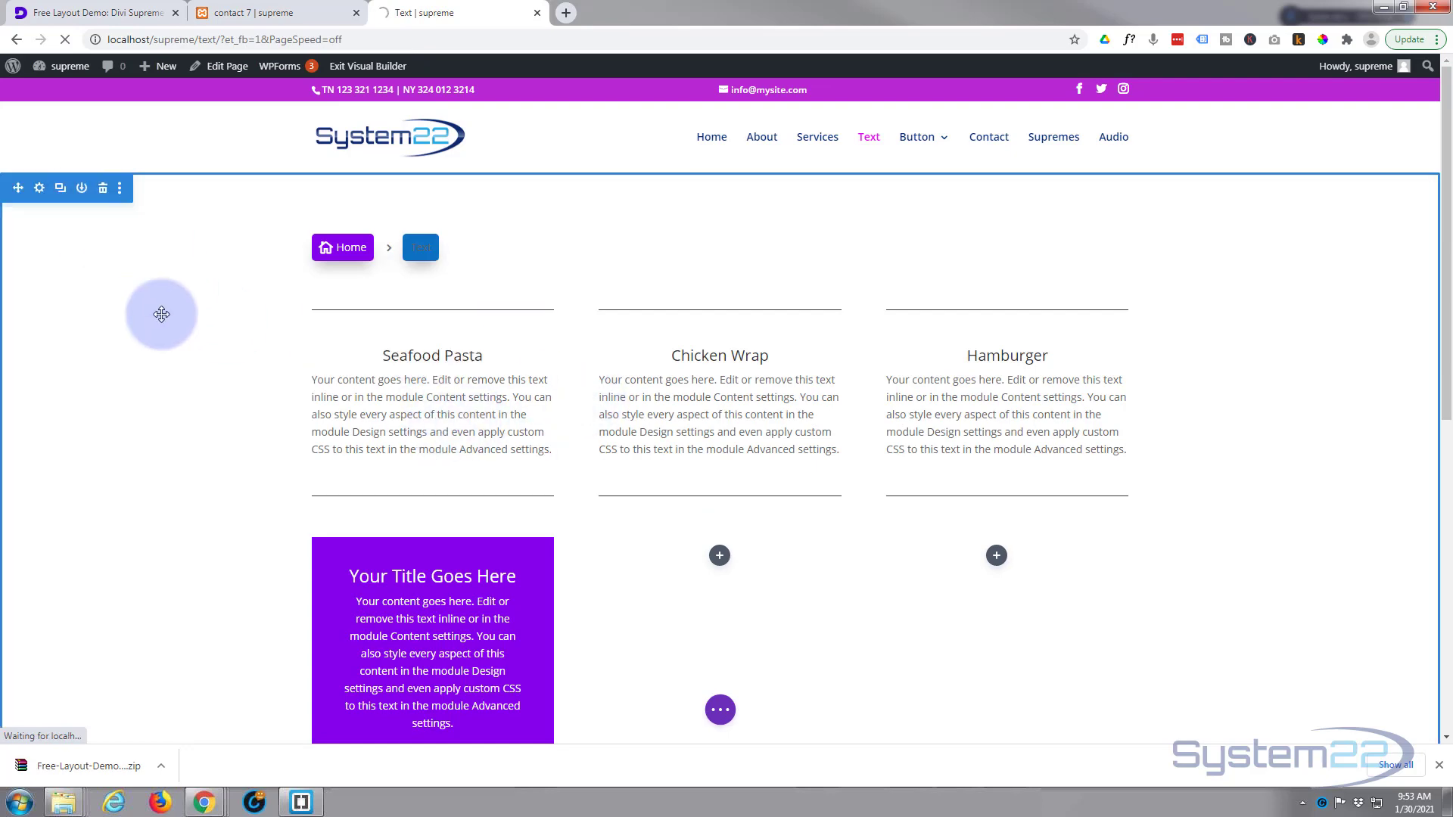
Insert the saved "cf 1" section from the library below the last section of the Text page and save the page.
scroll(161, 314, down, 8)
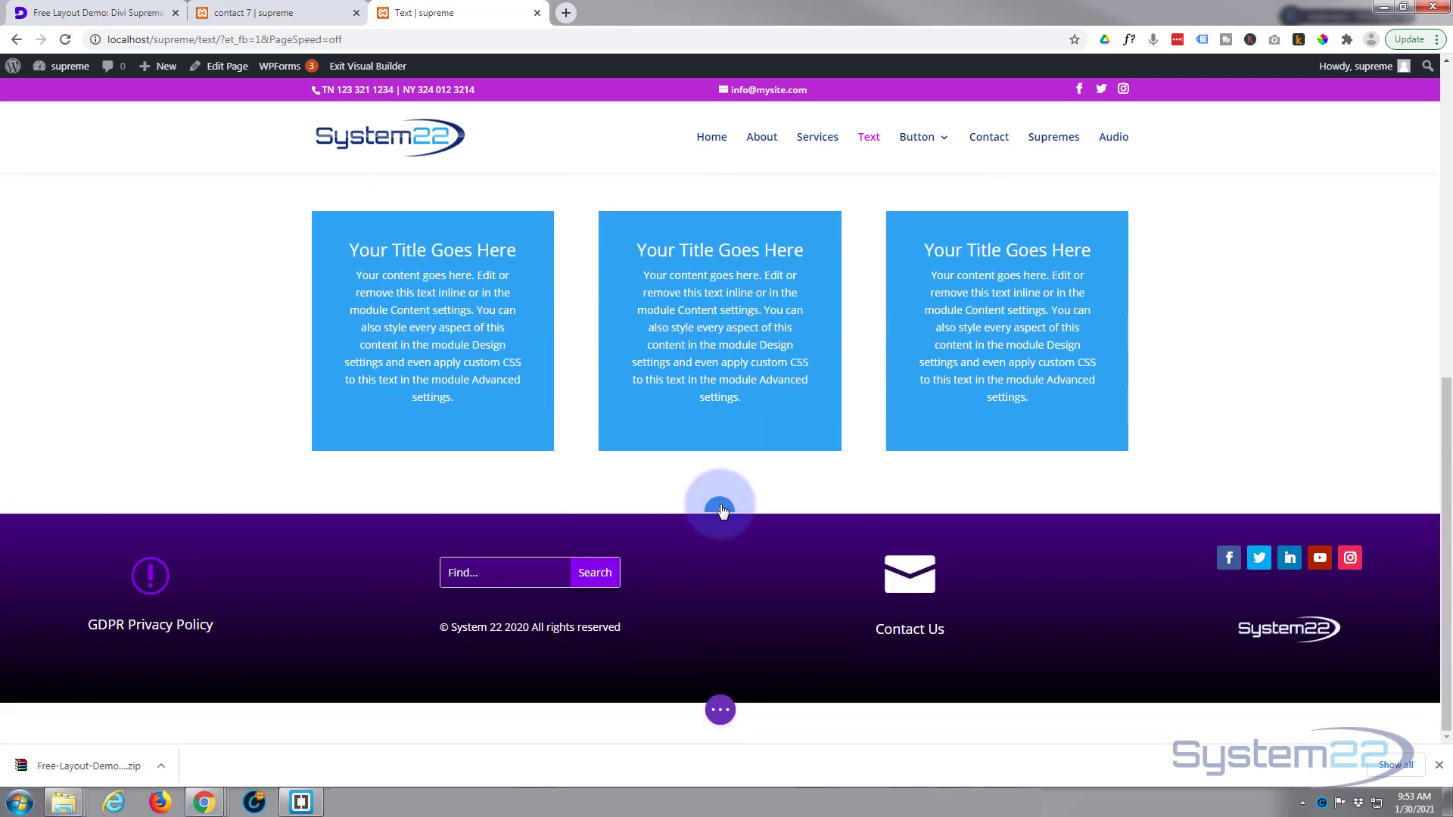
click(721, 510)
click(728, 413)
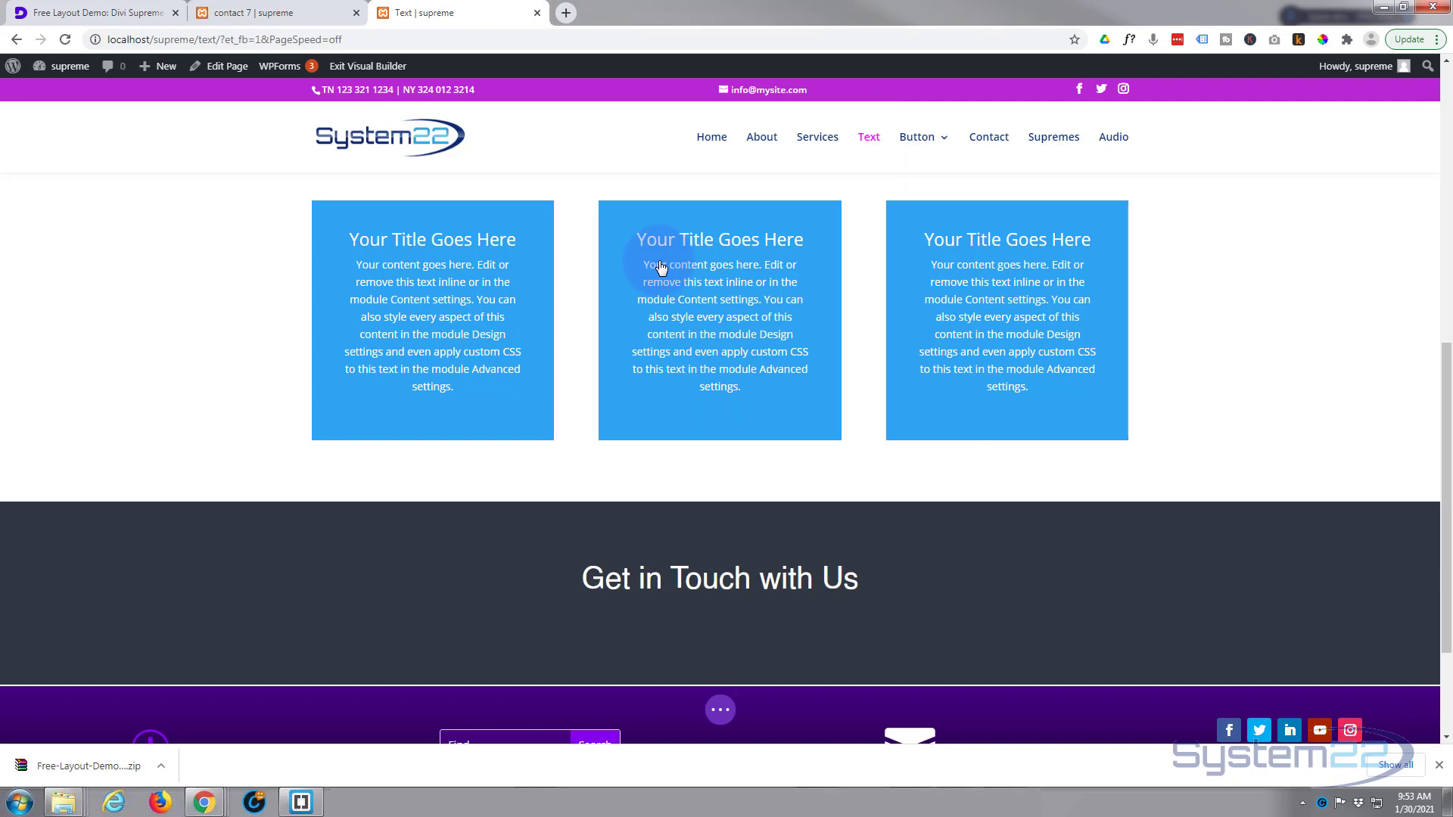
click(719, 712)
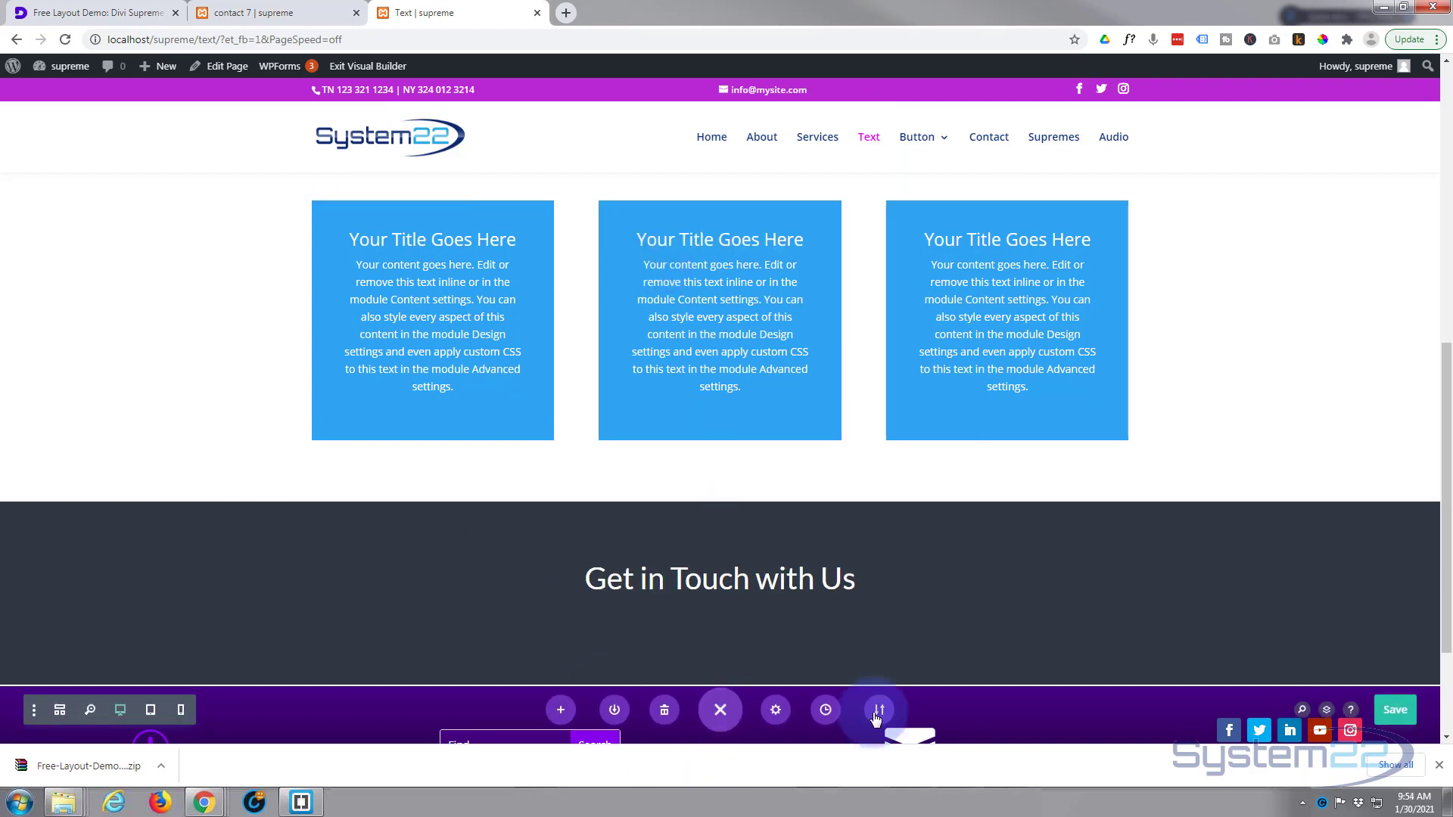
click(1398, 713)
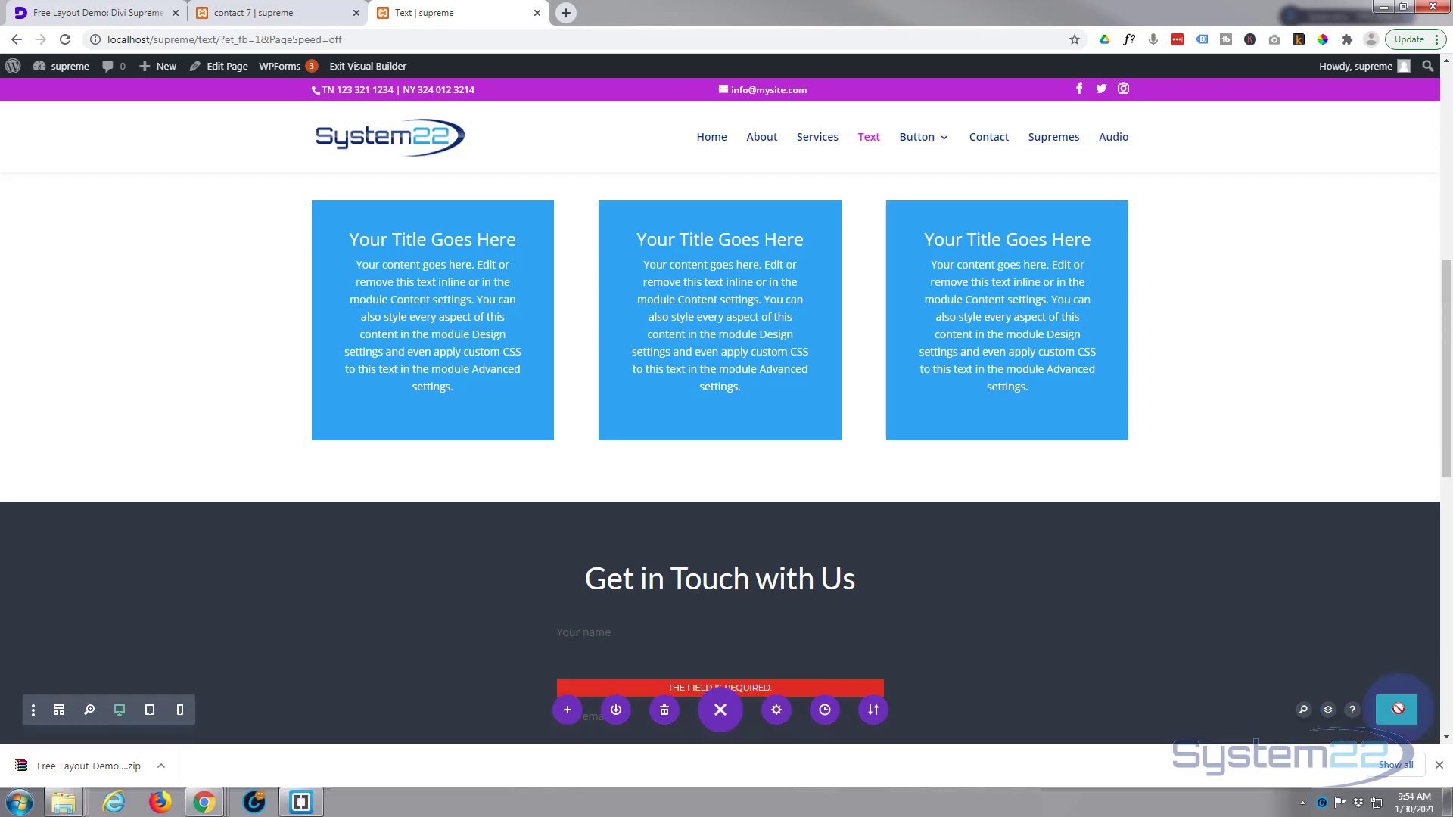
Exit the Visual Builder and try the name, email and subject fields of the "Get in Touch with Us" form on the Text page.
click(368, 67)
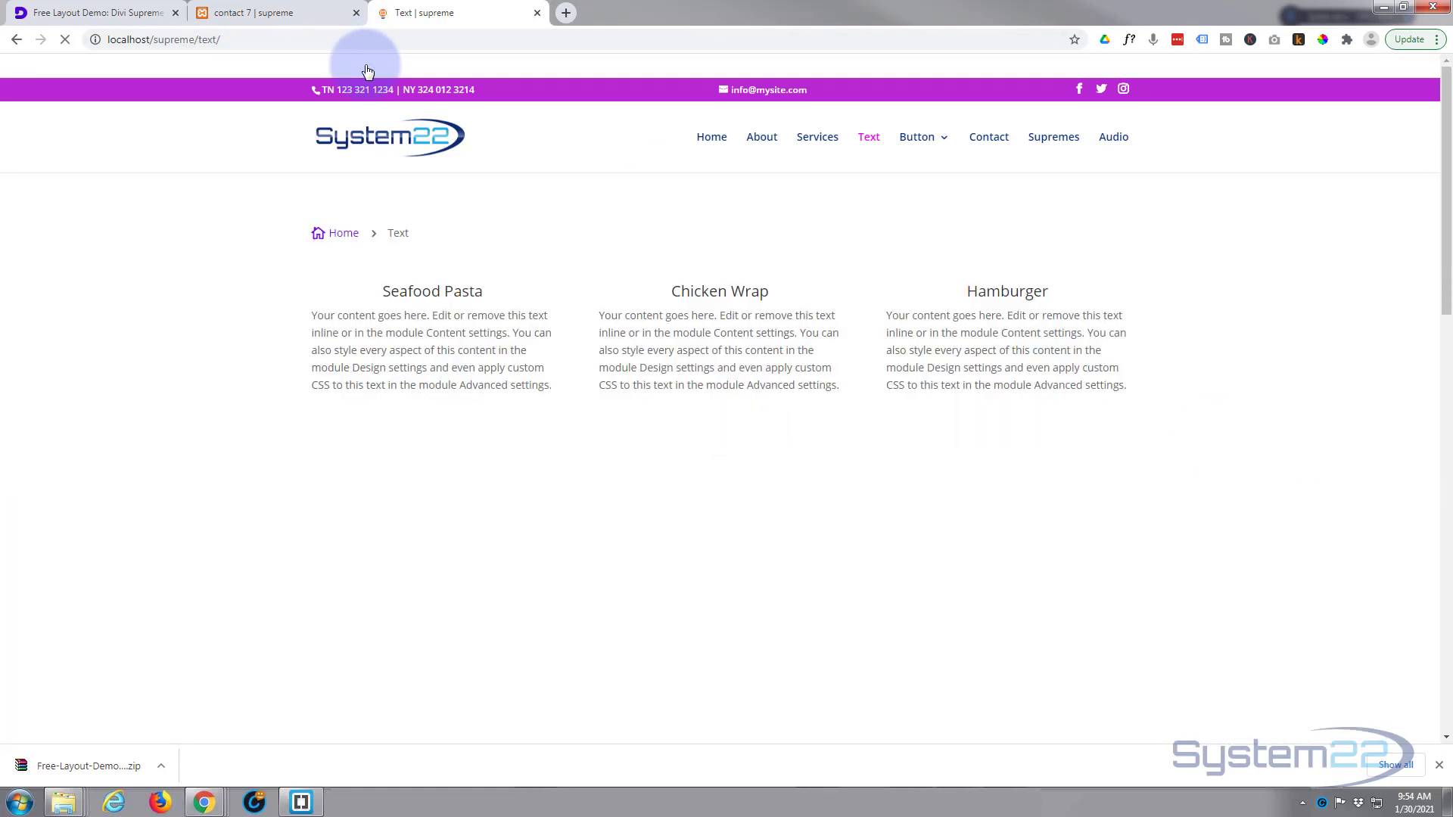
click(206, 164)
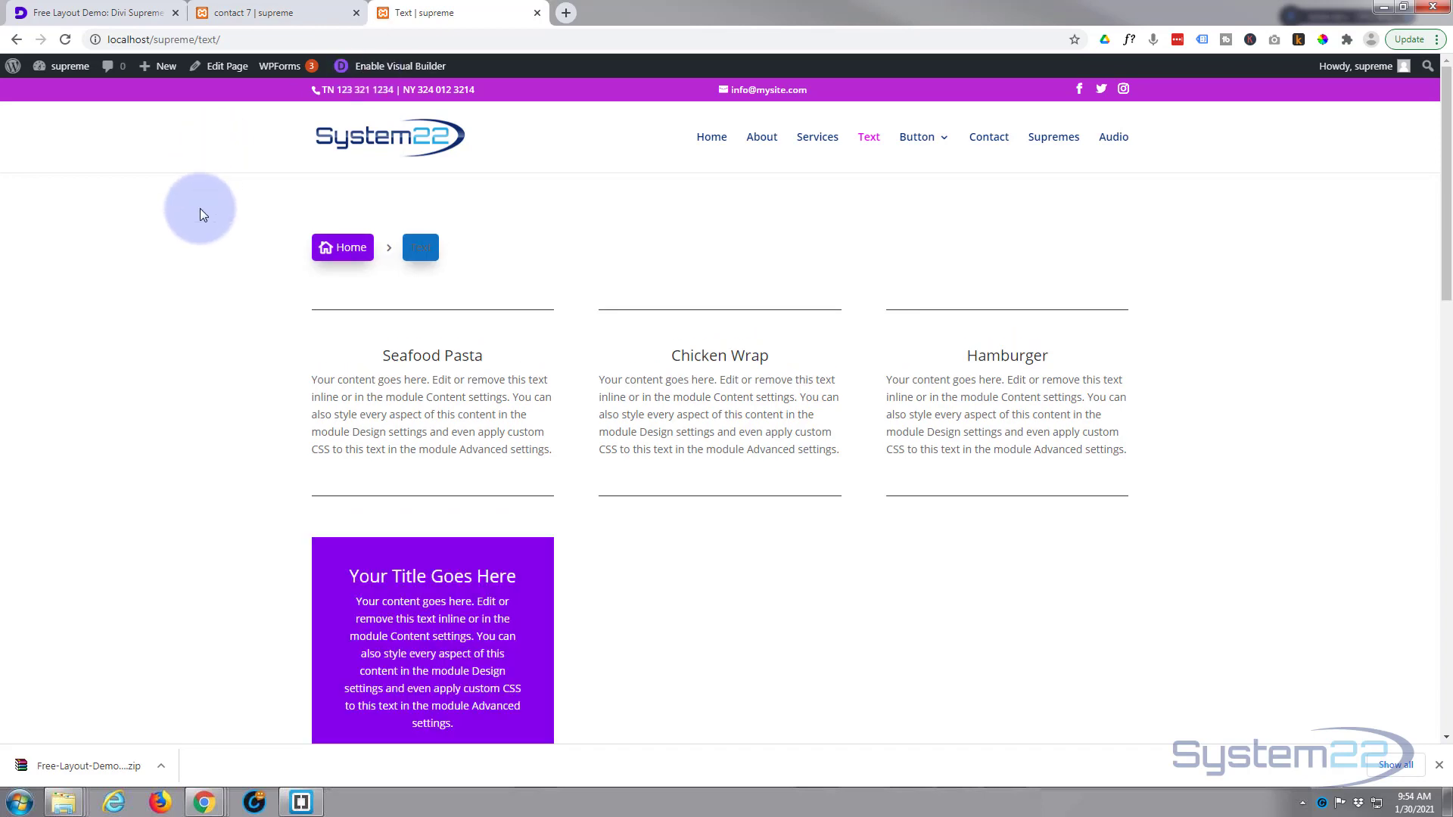
scroll(200, 209, down, 5)
scroll(201, 214, down, 6)
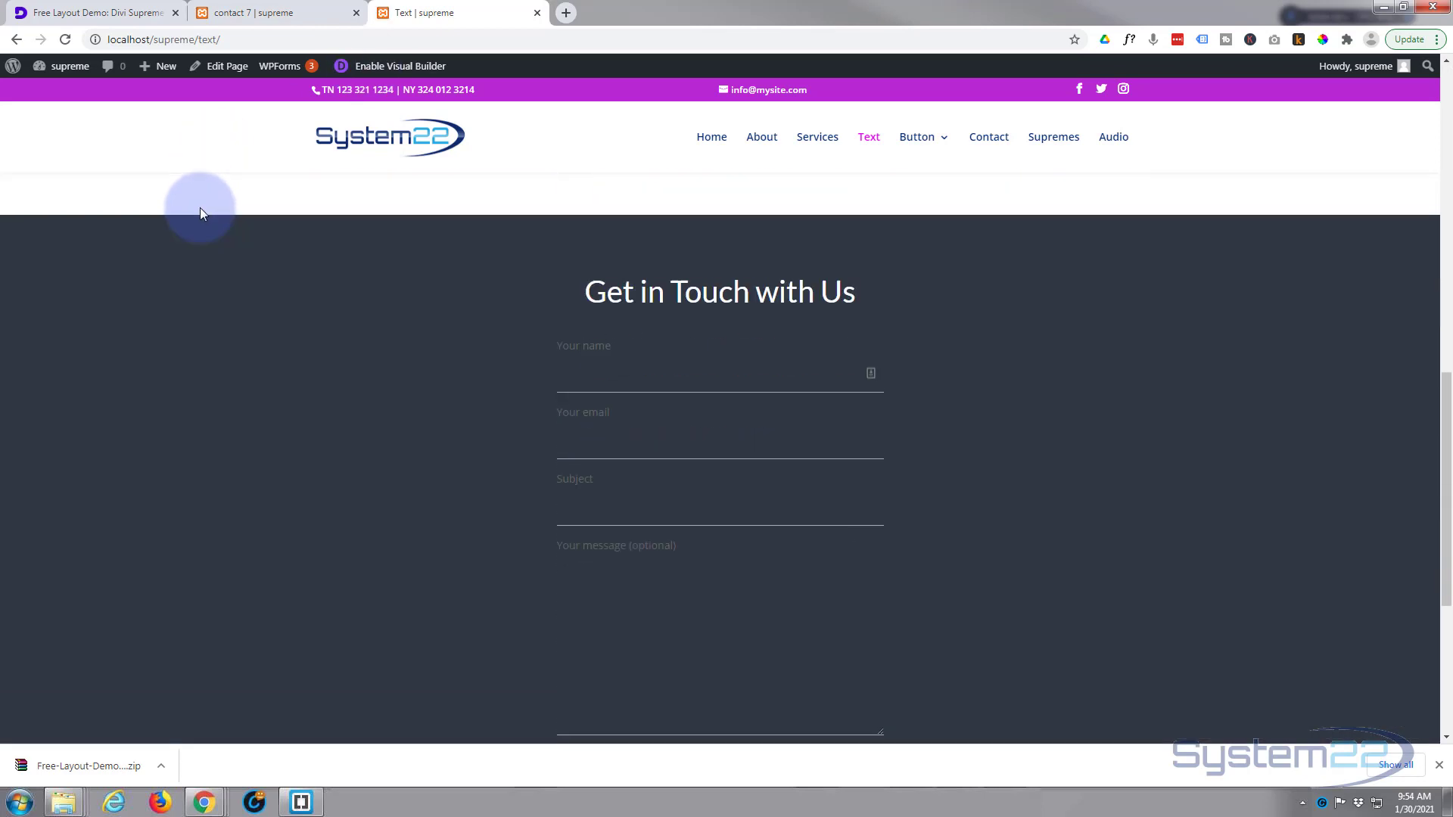
click(649, 367)
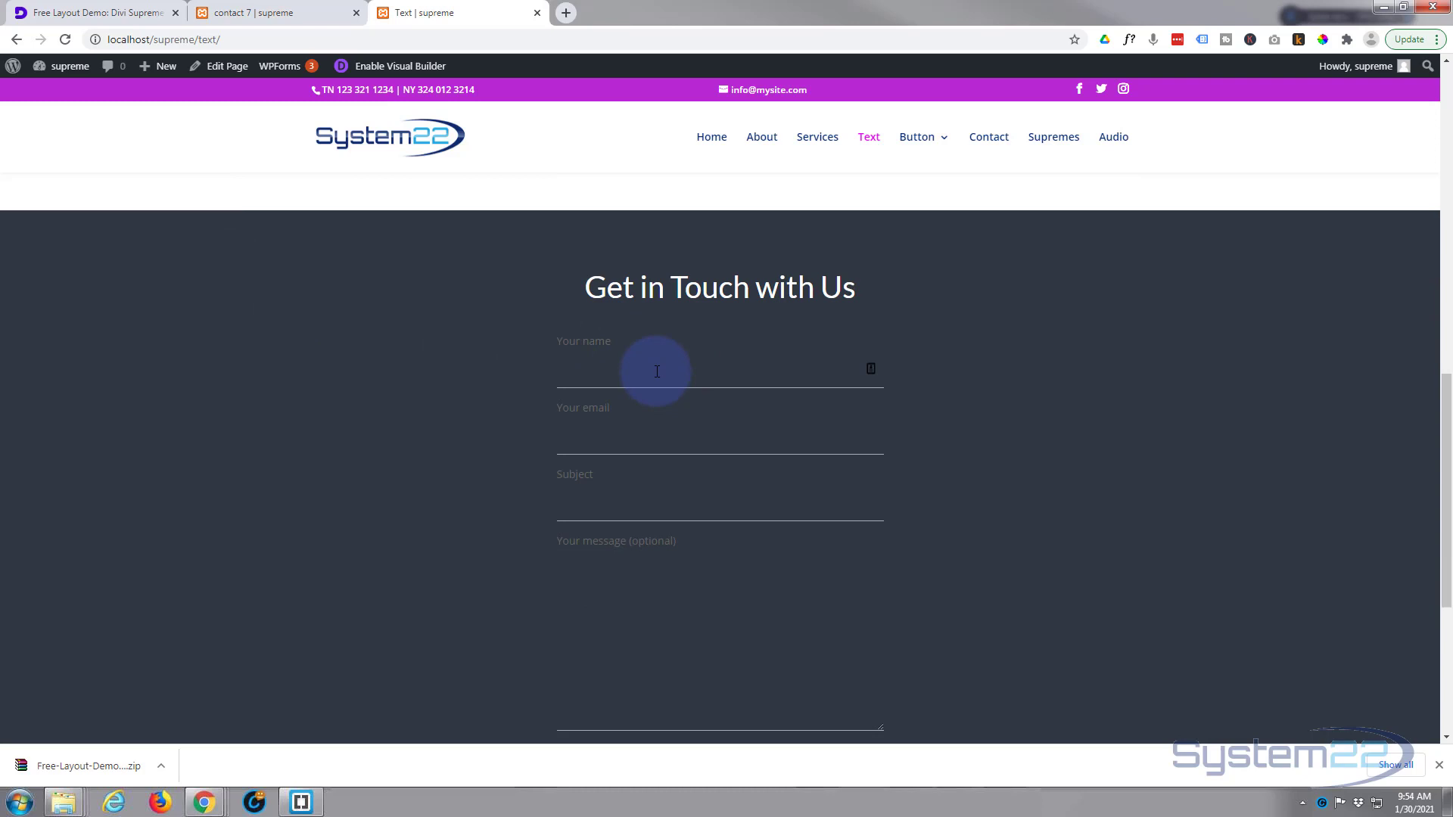
click(616, 430)
click(610, 479)
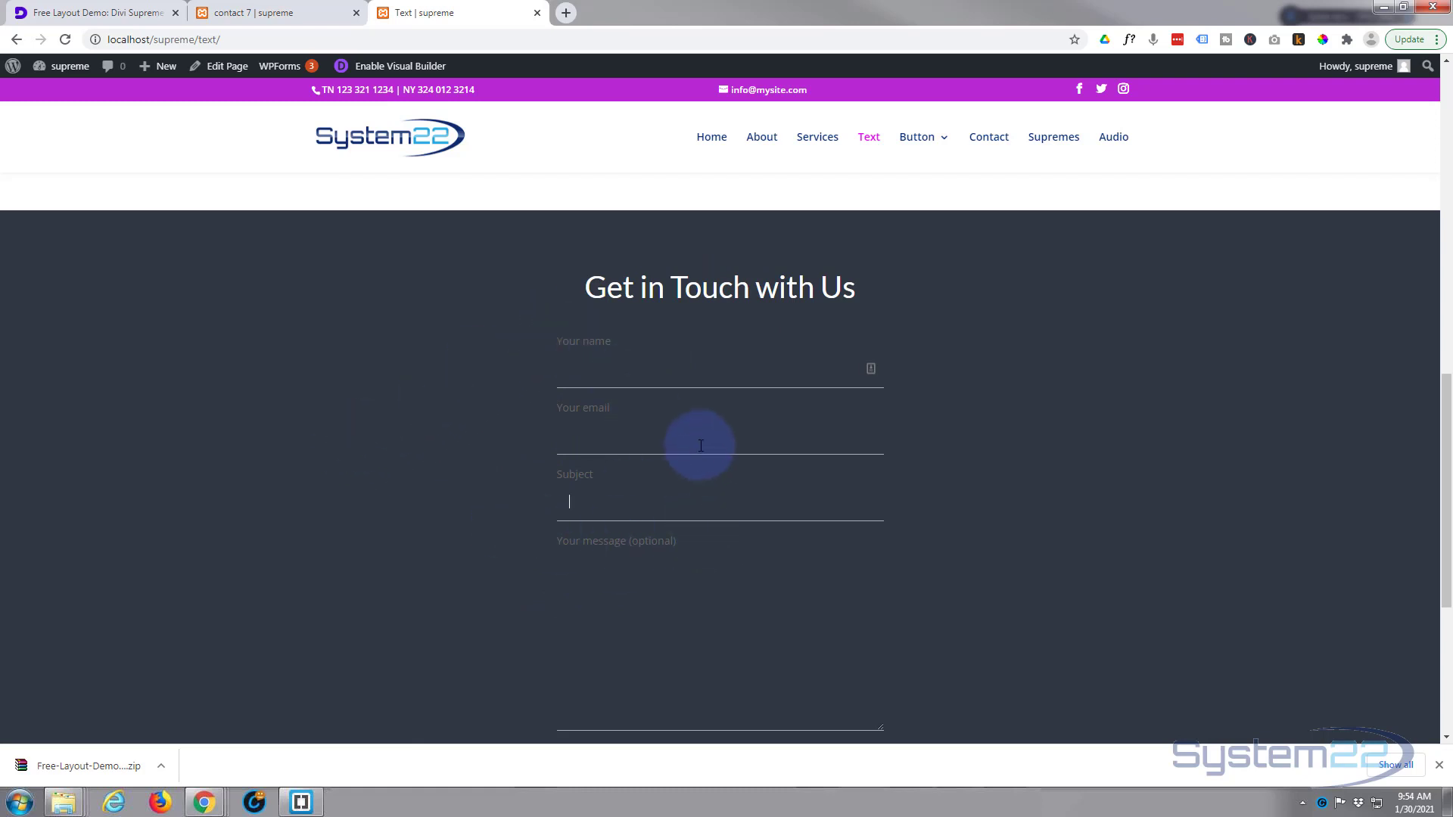
Examine the "Get in Touch with Us" form on the Text page, including its Submit button and the page around it.
scroll(684, 465, up, 2)
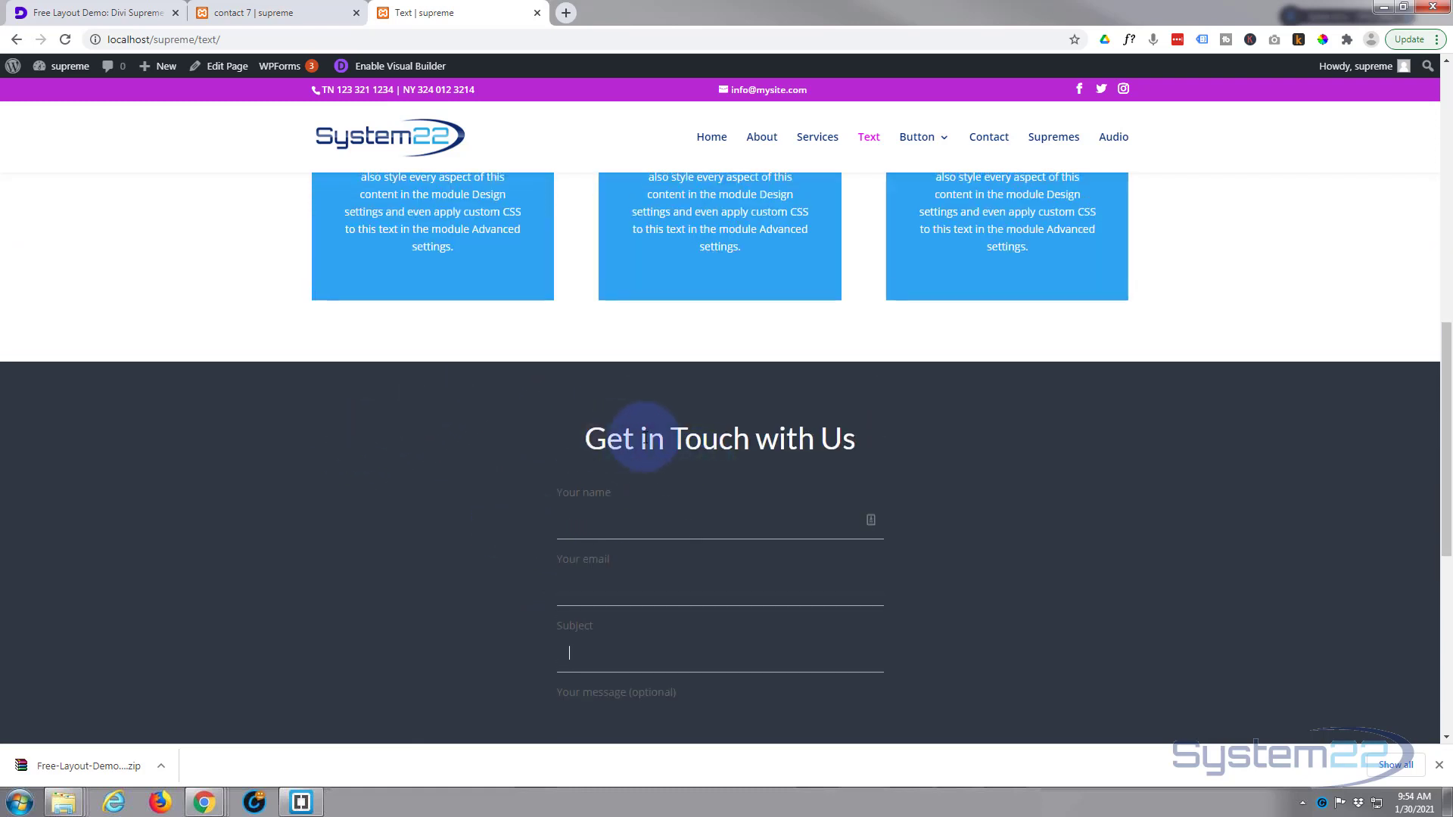
scroll(354, 460, down, 3)
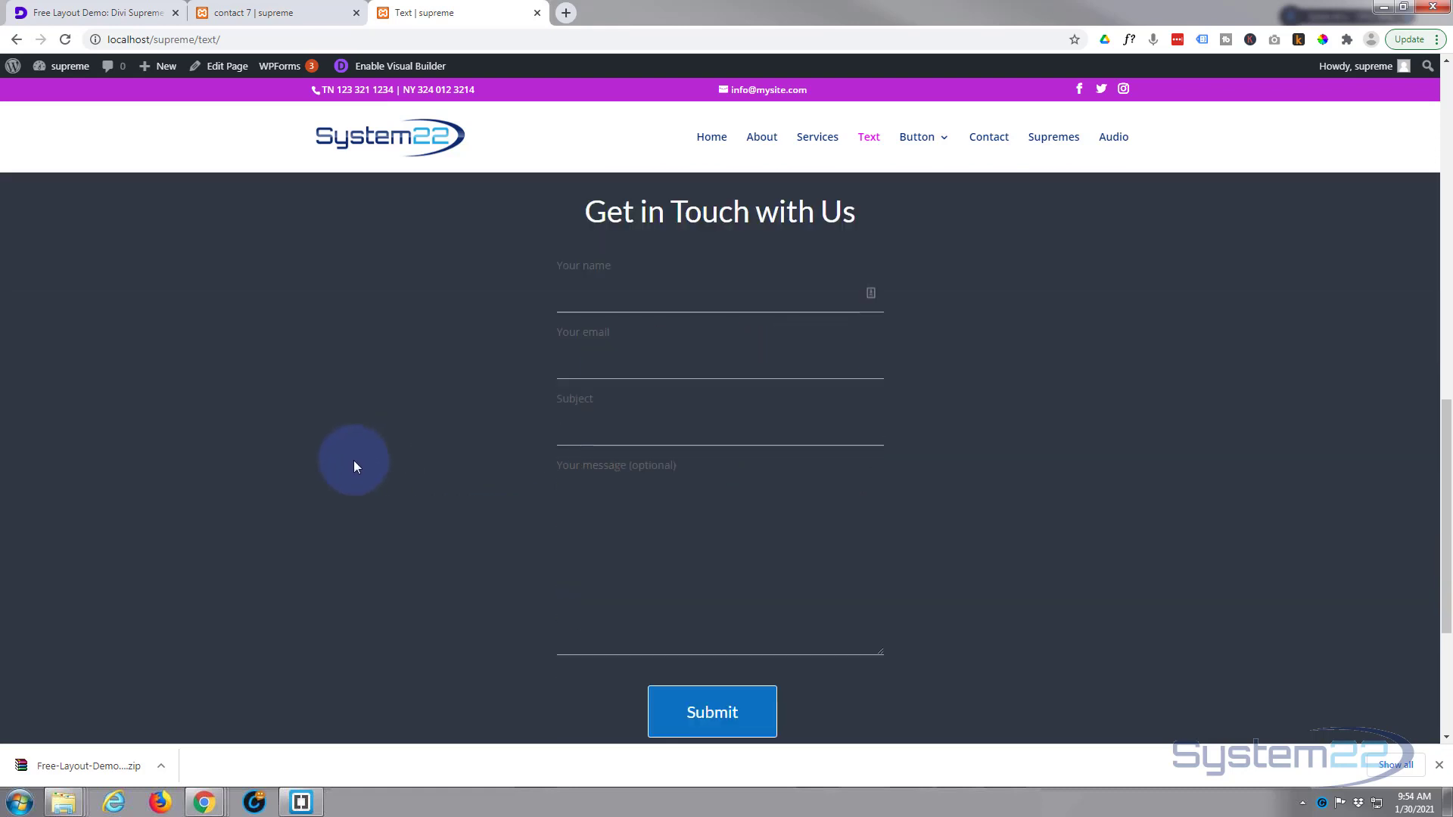
scroll(355, 464, down, 3)
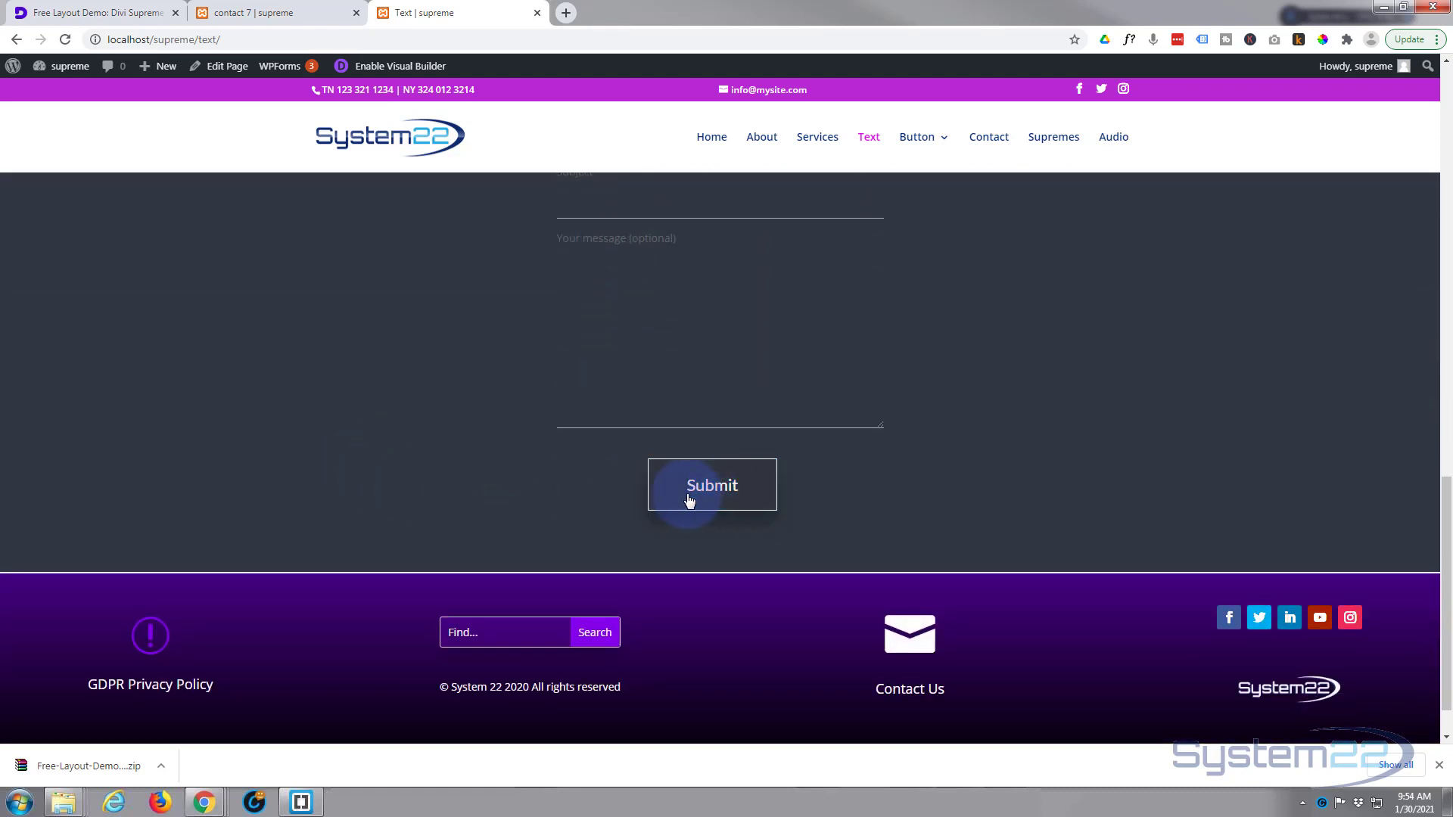
scroll(334, 479, up, 12)
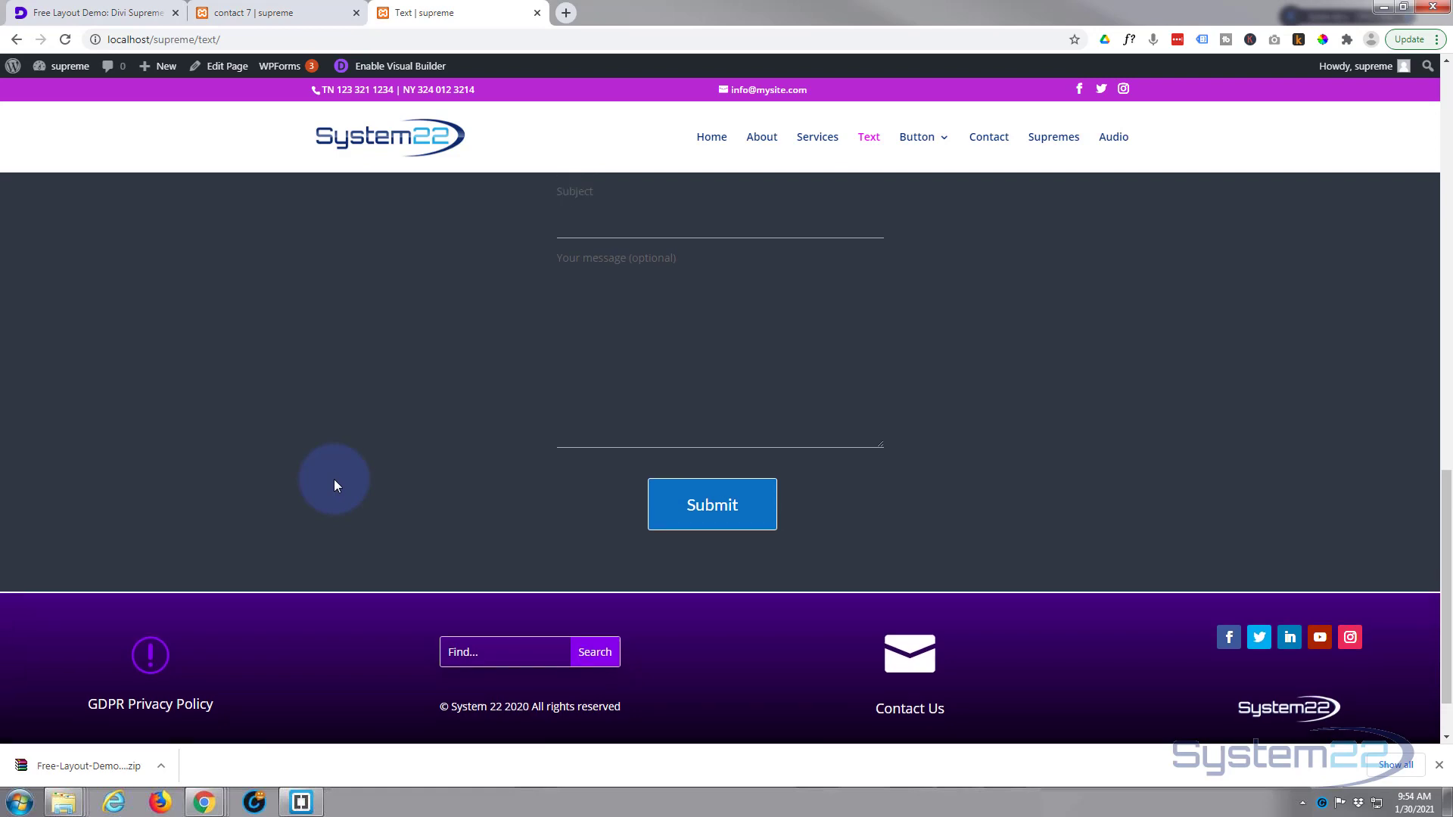
scroll(334, 479, up, 2)
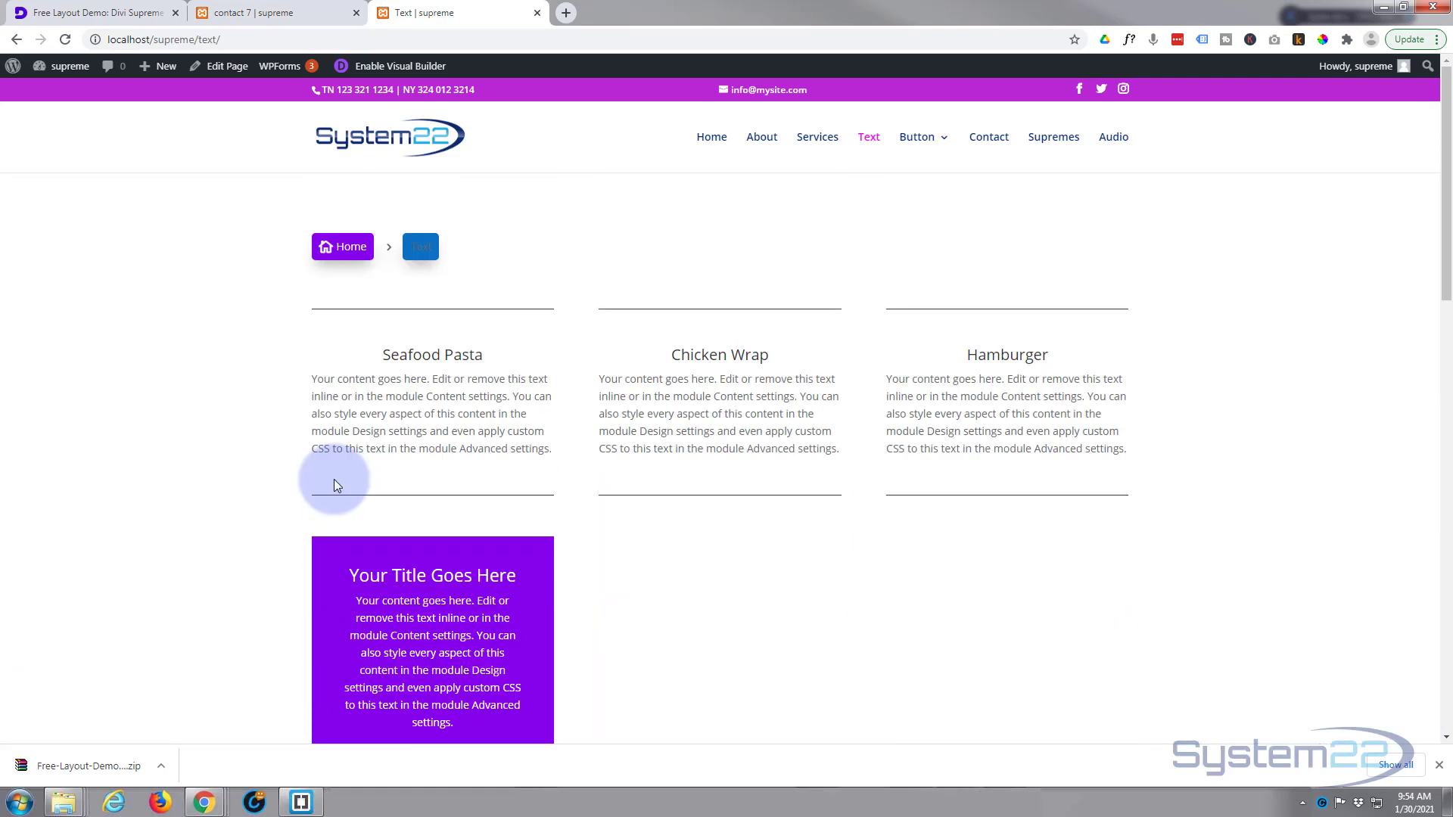
Switch to the Divi Supreme blog post and review its Contact Form 7 Module introduction, layout previews and module access information.
click(100, 13)
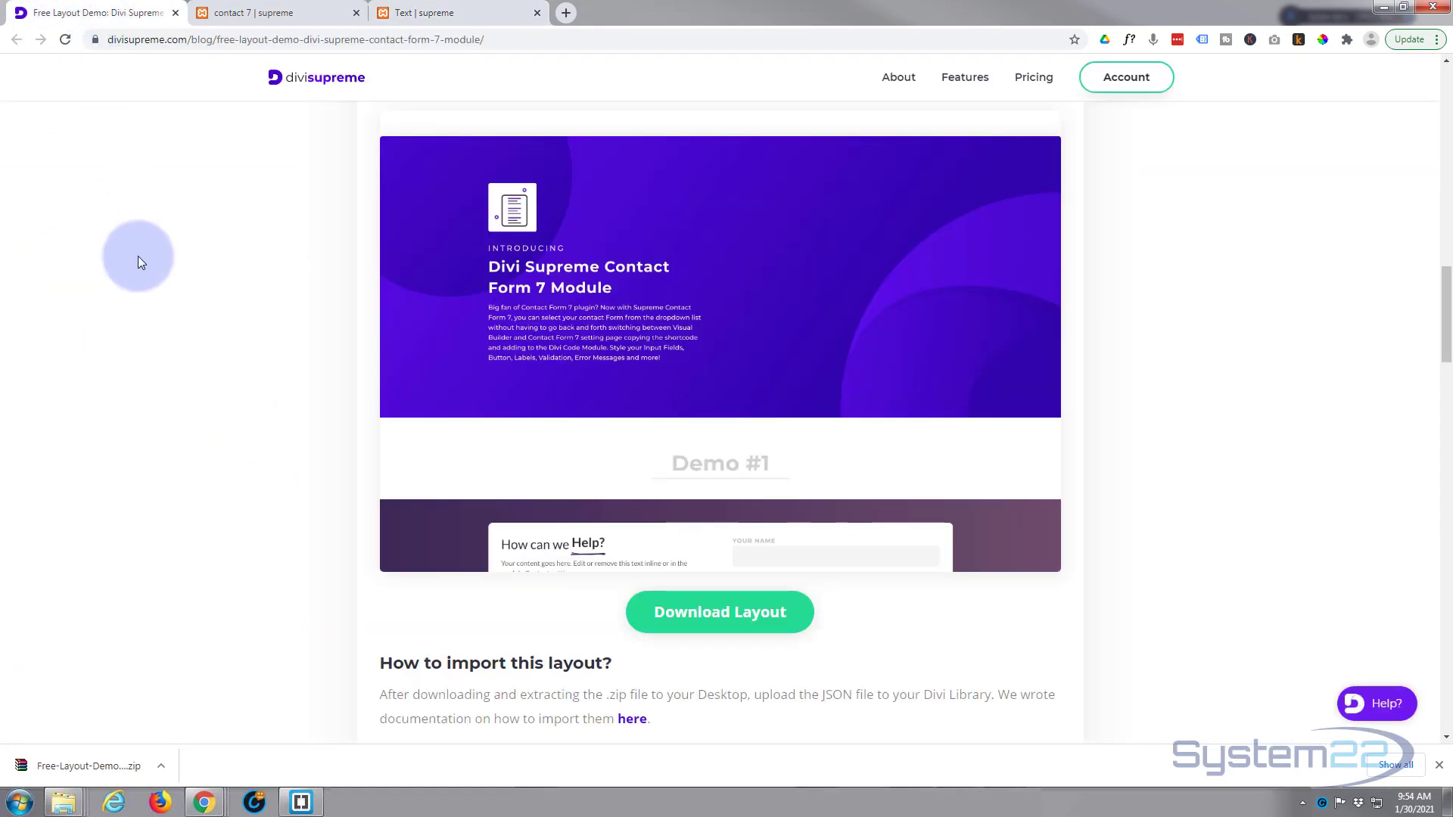
scroll(140, 258, up, 10)
scroll(146, 267, up, 4)
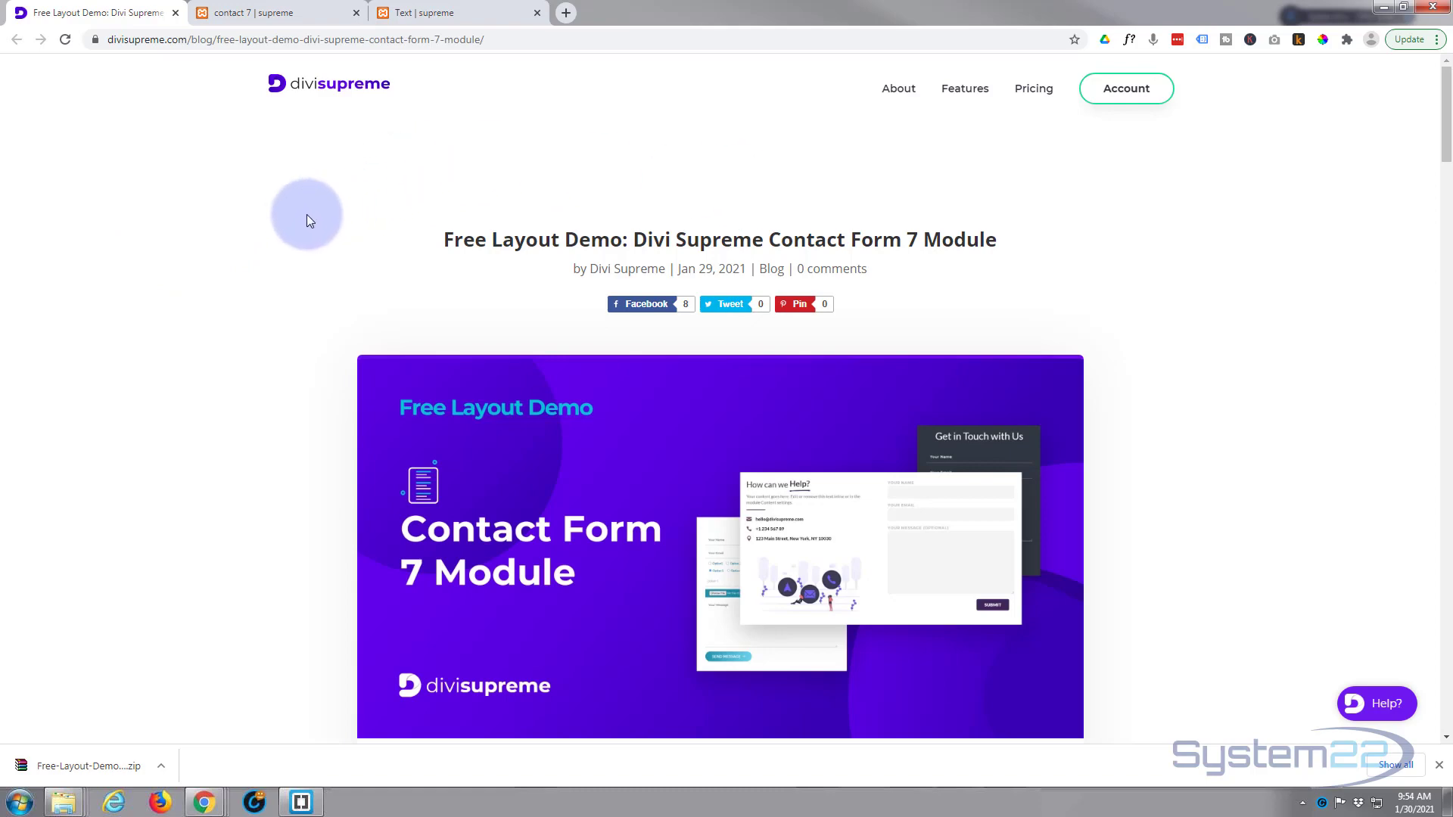
scroll(338, 356, down, 18)
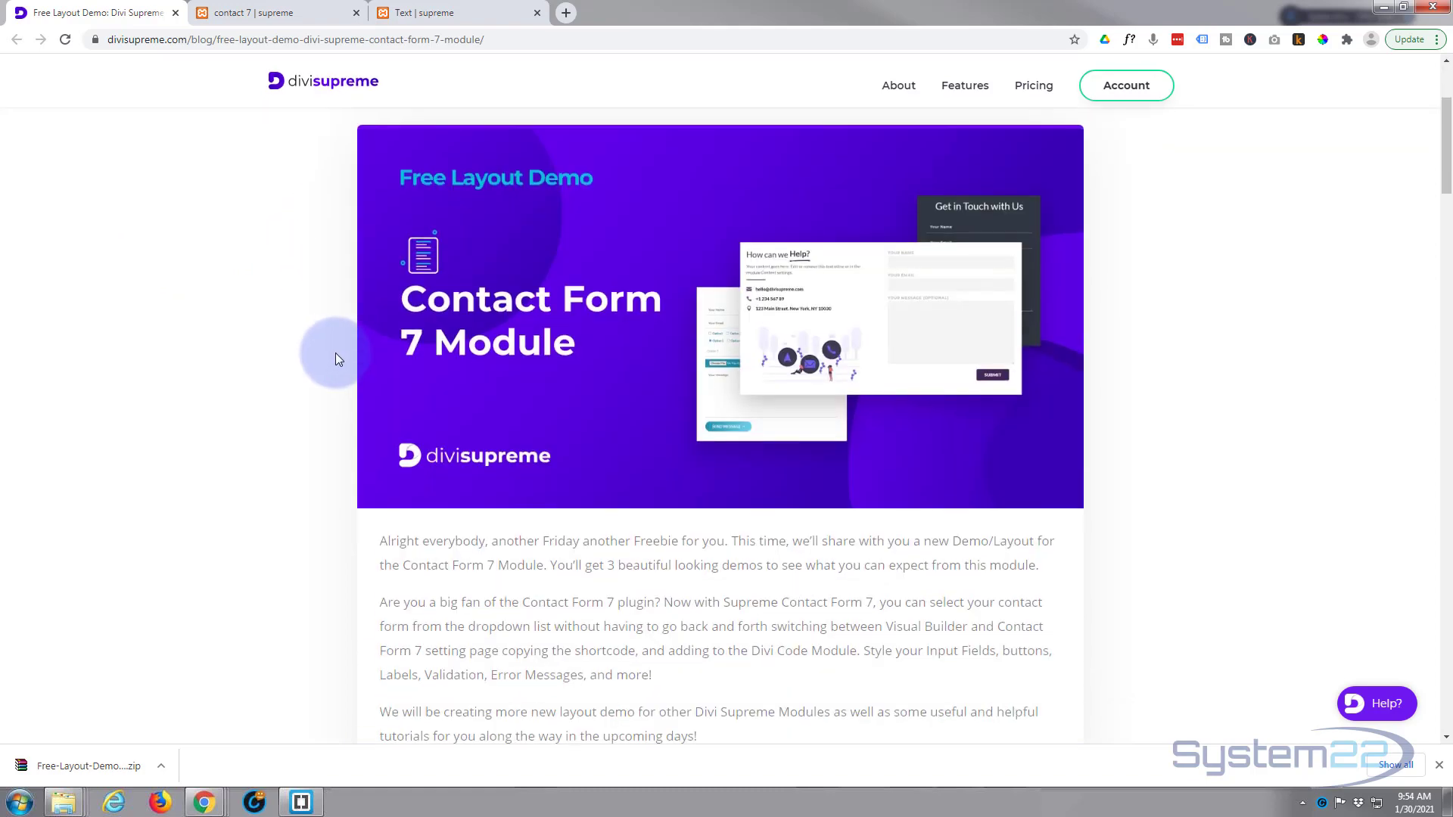
scroll(335, 352, down, 15)
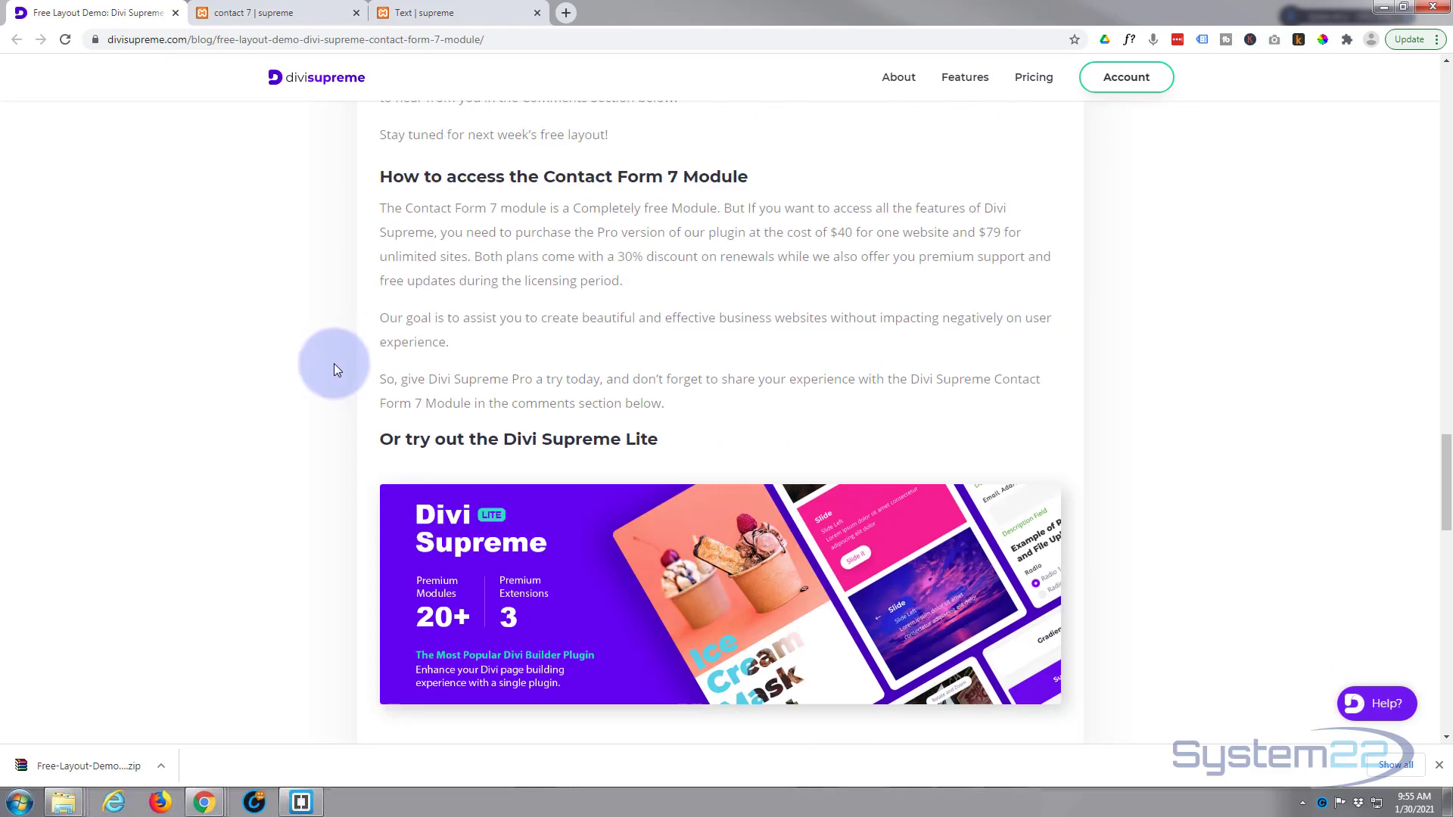
scroll(334, 363, up, 16)
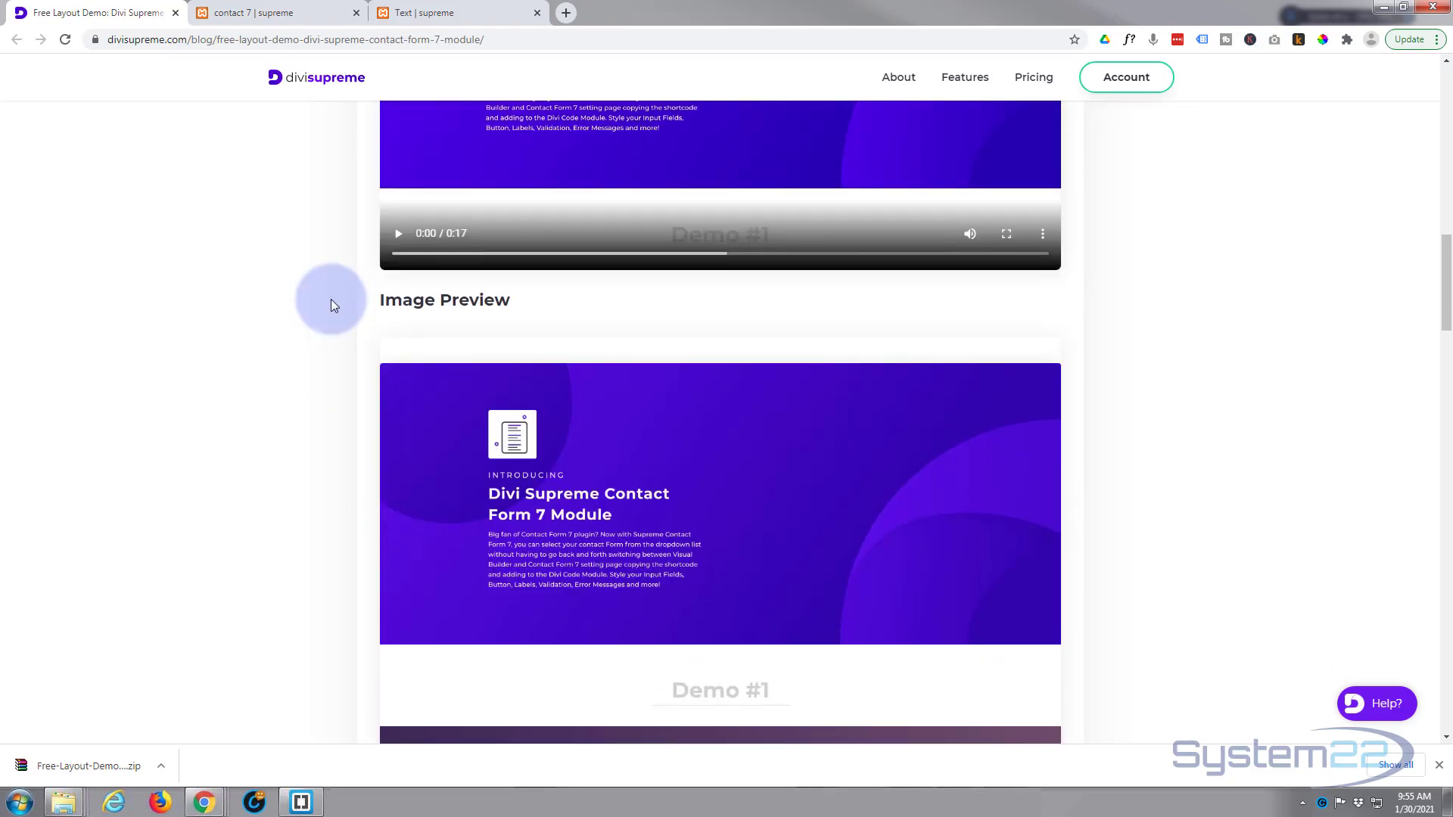
scroll(331, 303, up, 10)
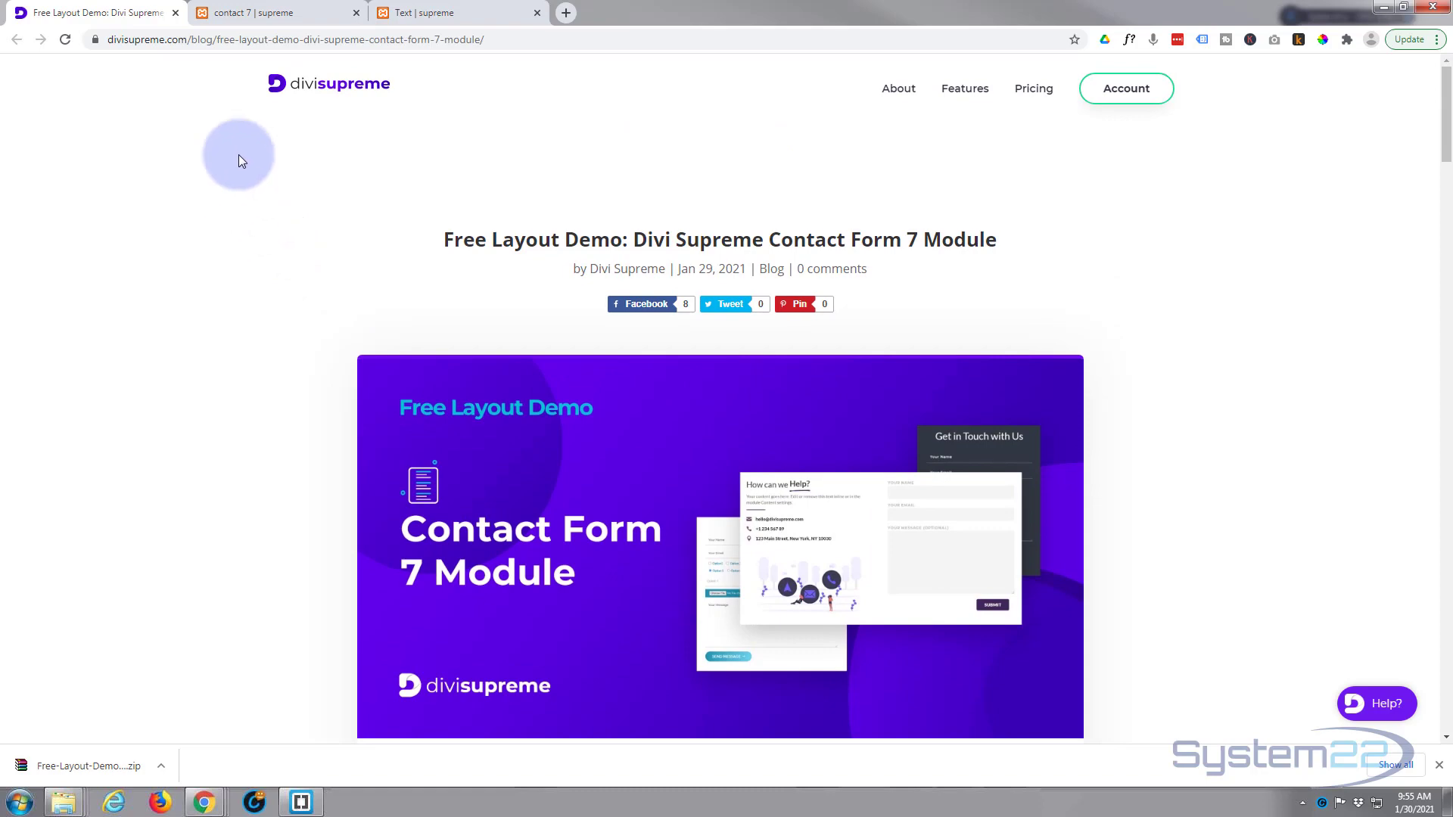
Return to the Text page and fill the contact form with a filler name and email, subject "SDgSDg" and message "sdggSGSdg".
click(300, 12)
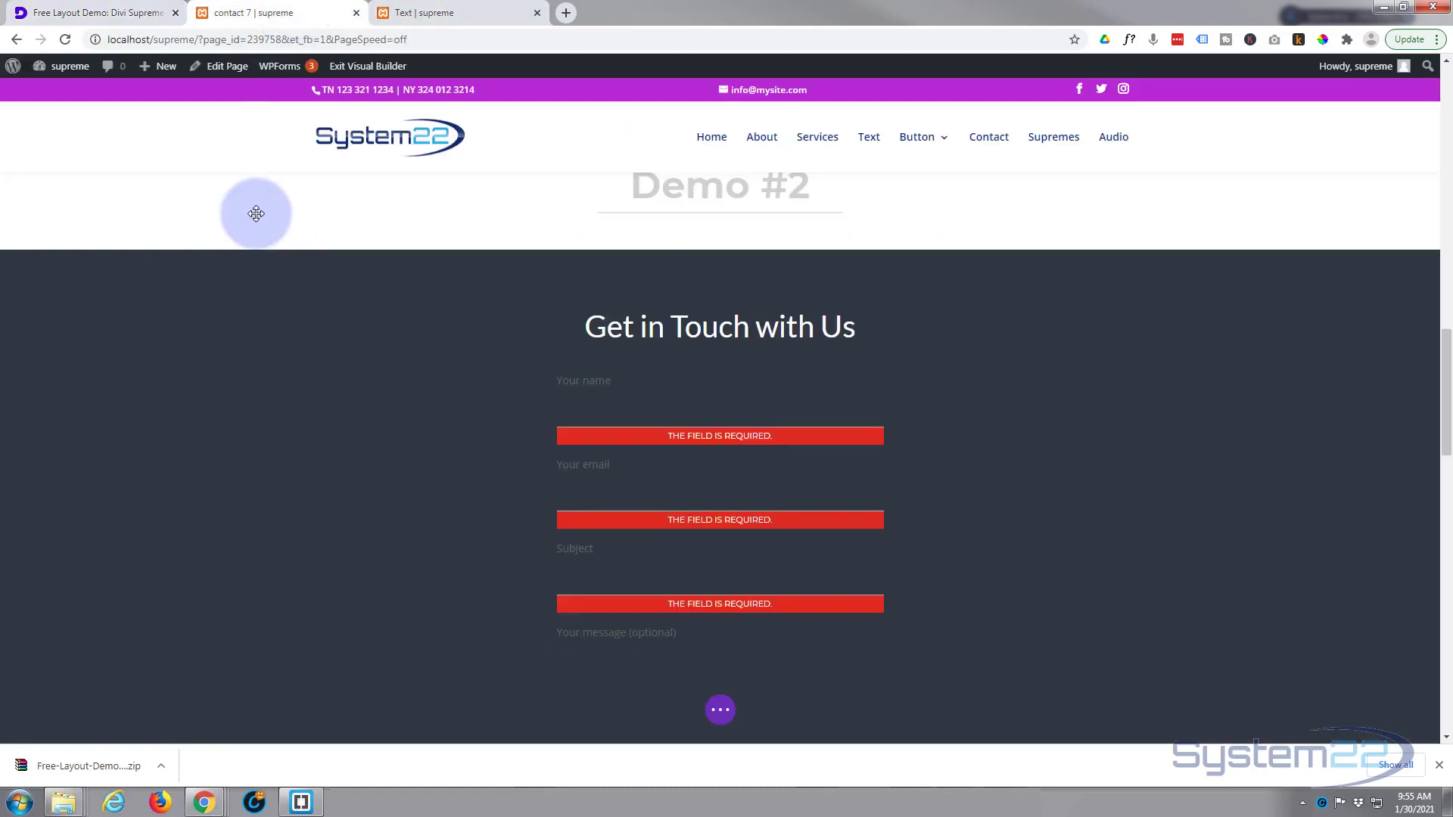
click(420, 12)
scroll(142, 347, down, 13)
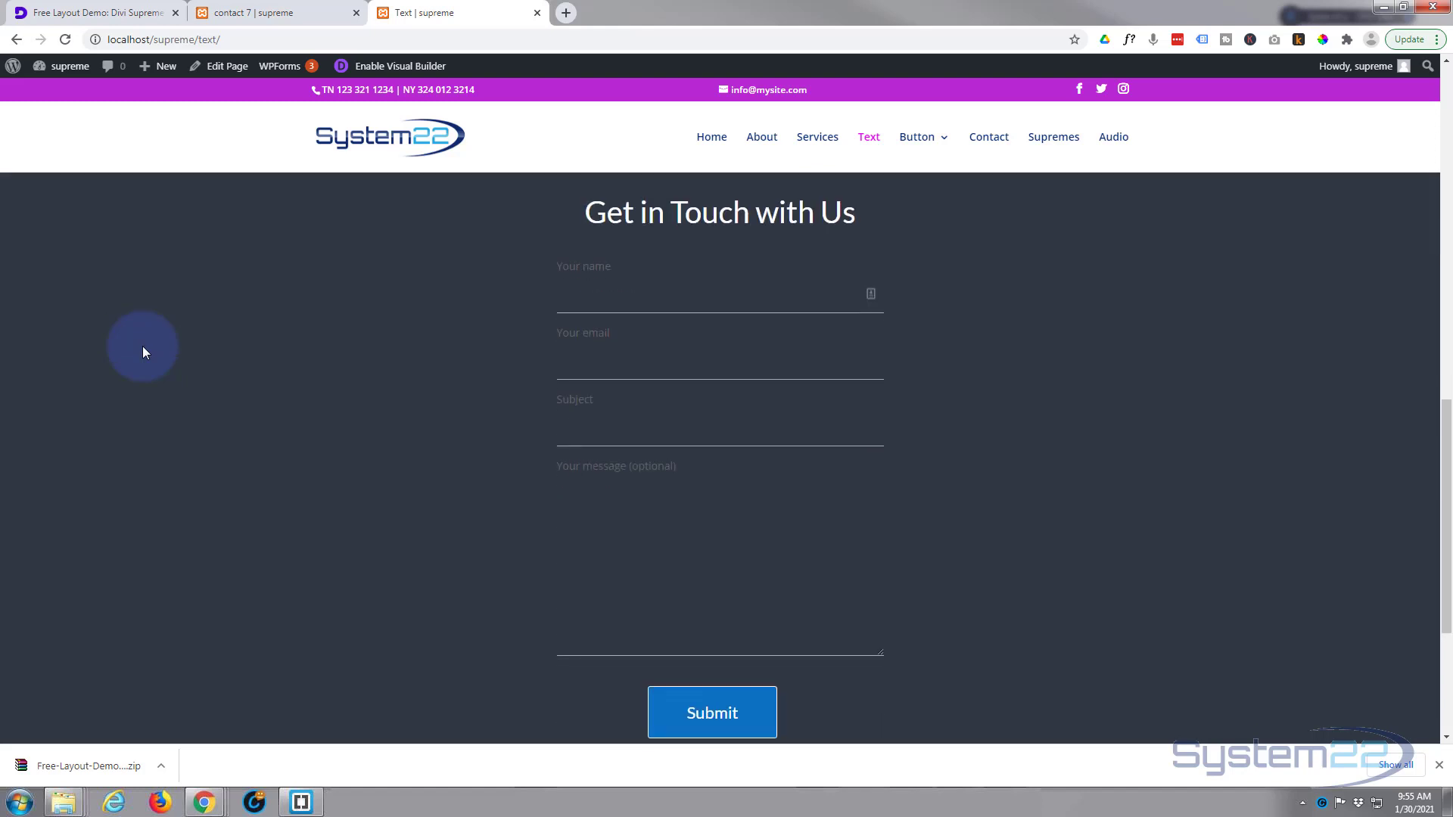
scroll(142, 353, up, 1)
click(598, 374)
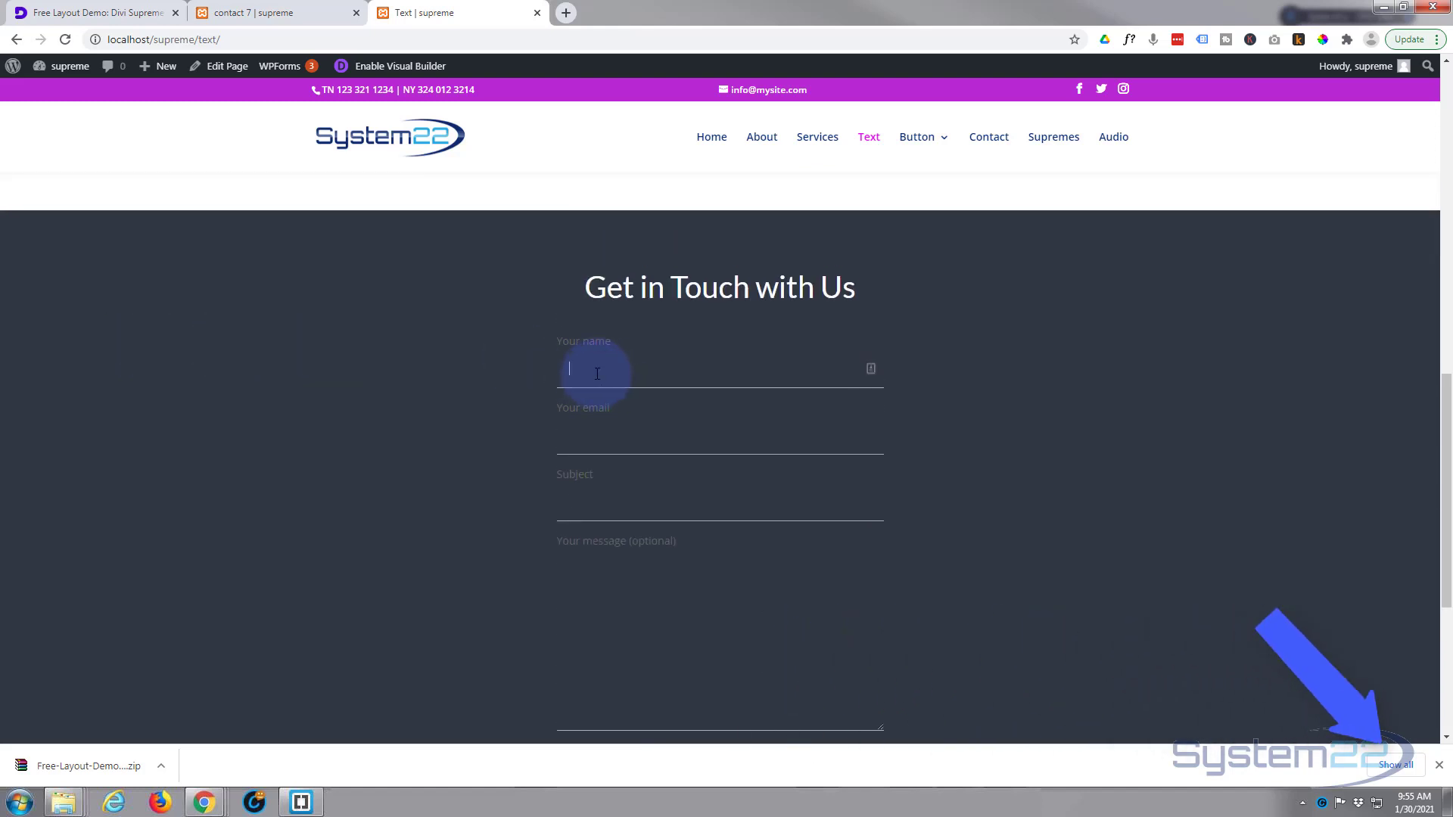
text(sGdsgDSgs)
click(560, 440)
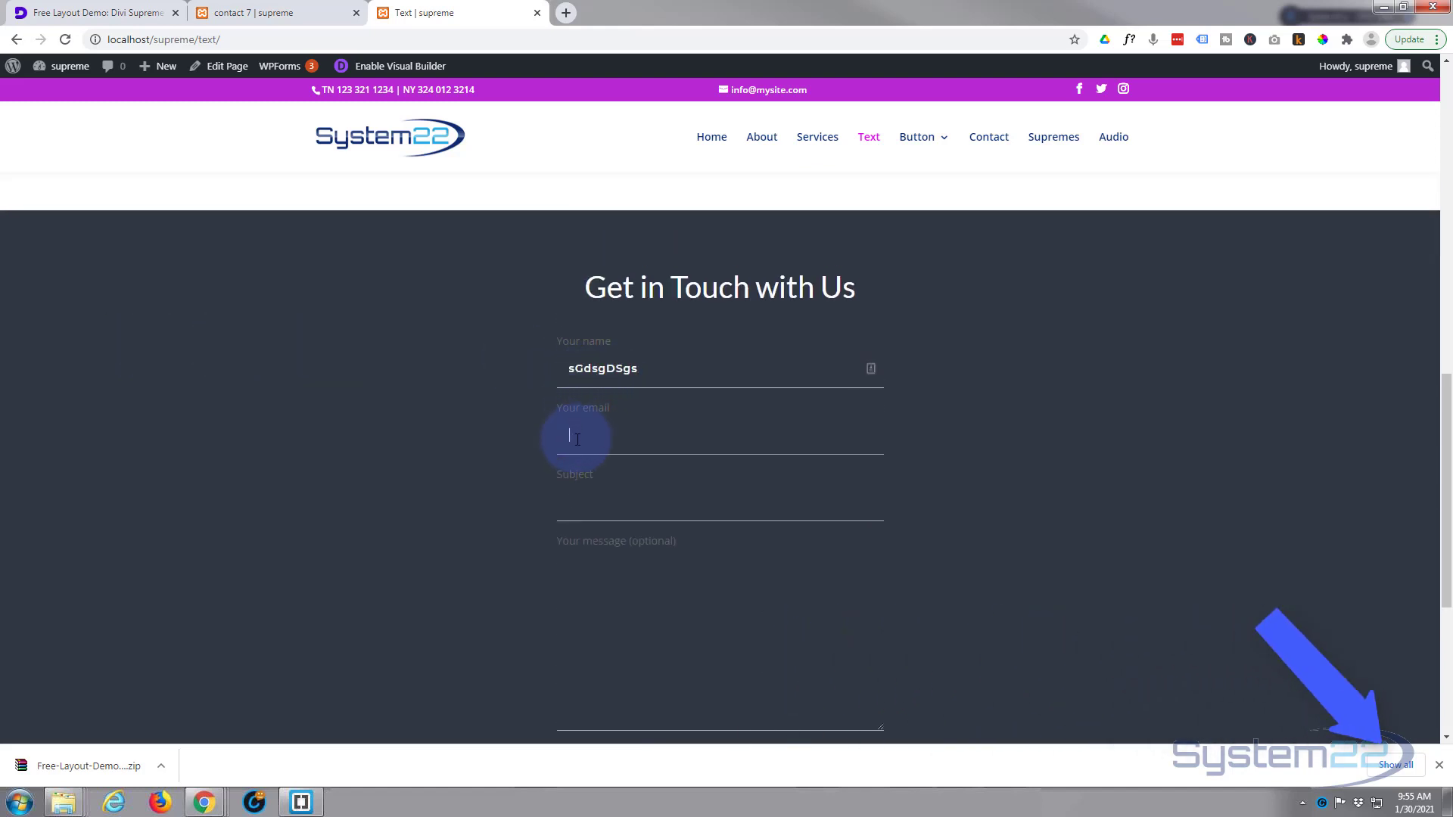
text(SDgSSDgsdG)
click(576, 496)
text(SDgSDg)
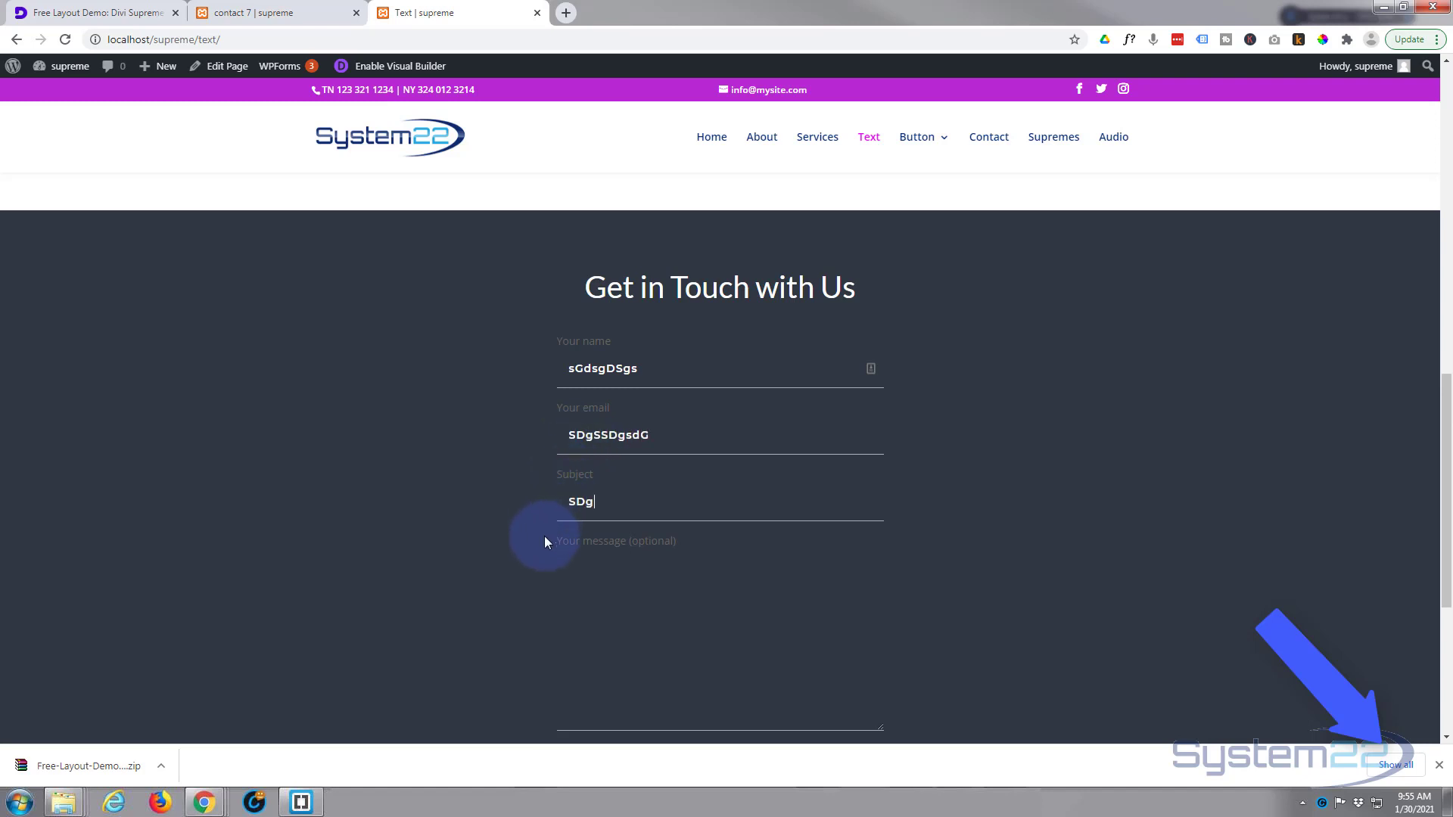
text(sdggSGSdg)
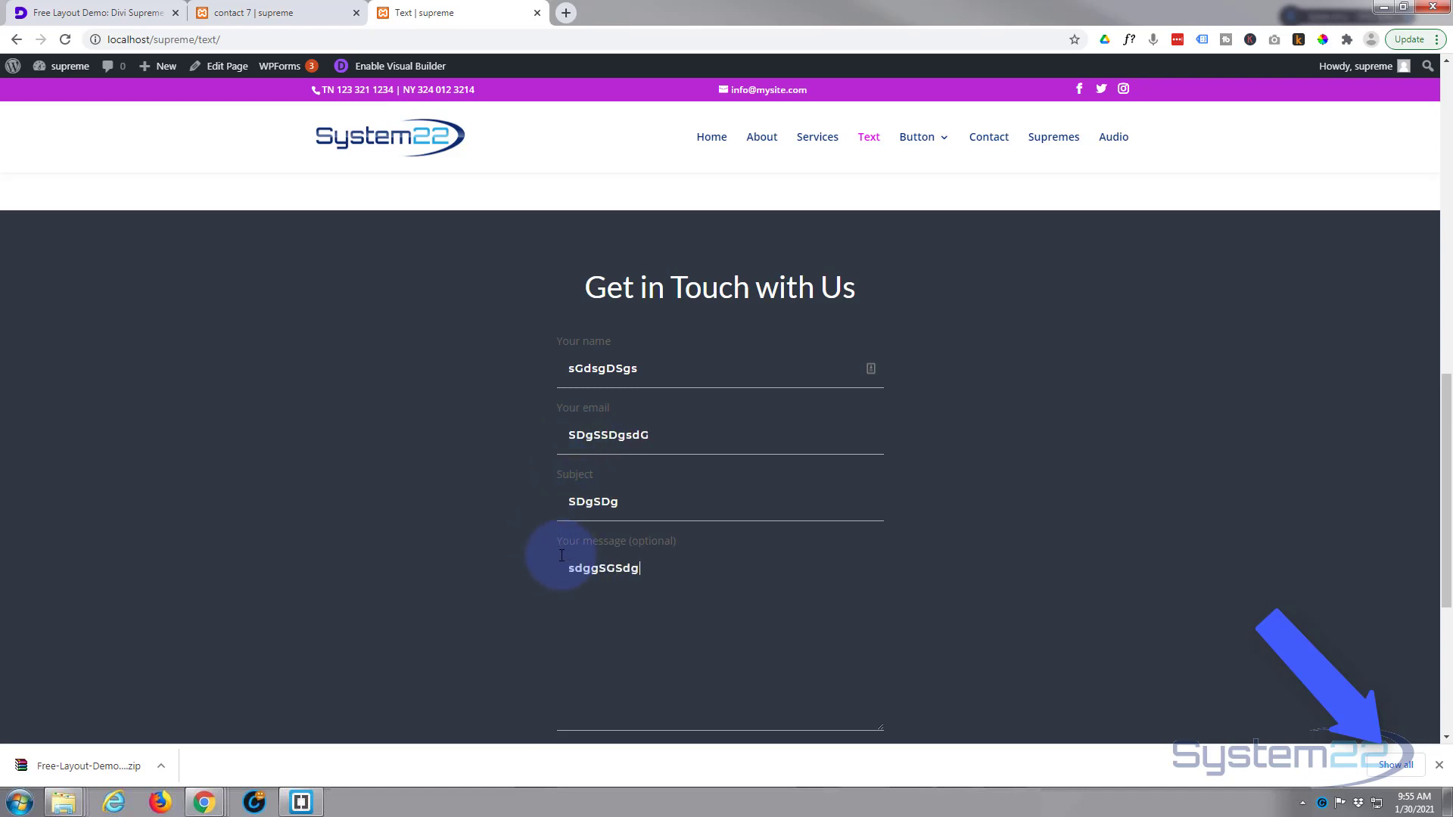